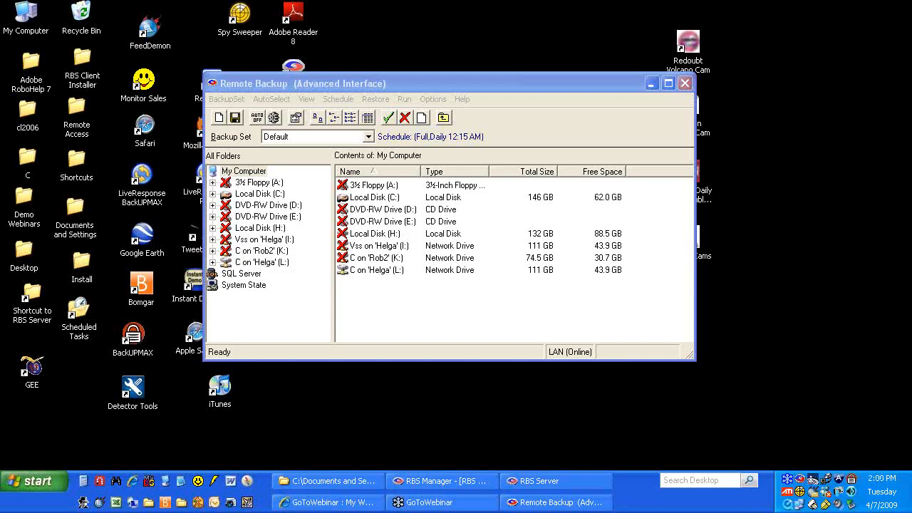
click(354, 85)
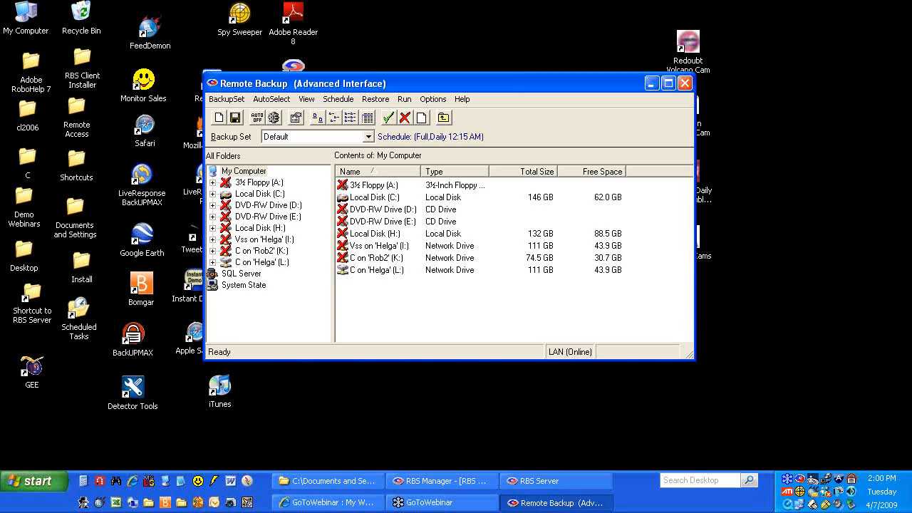
drag(433, 84, 438, 85)
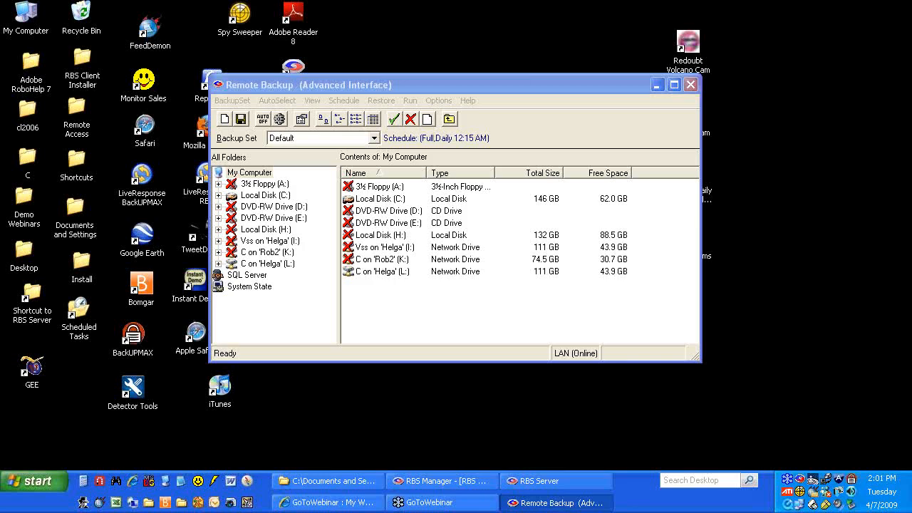
click(499, 87)
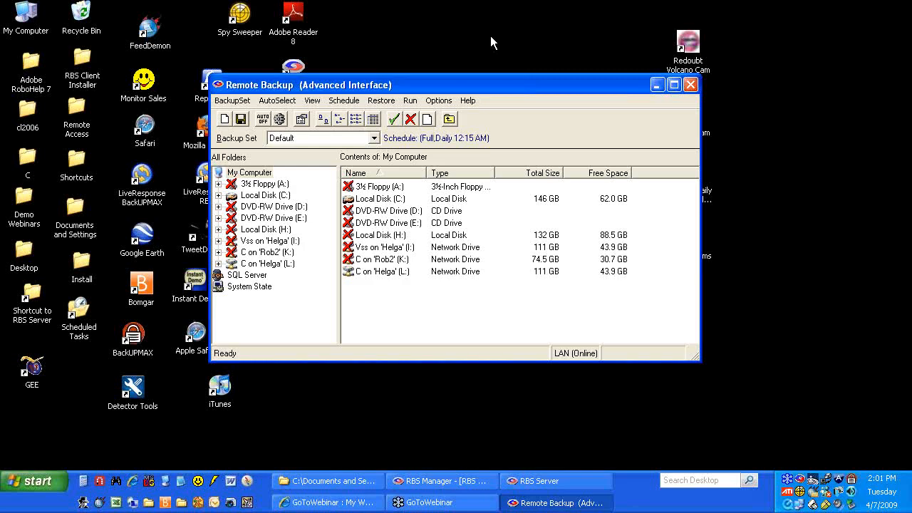
Step: Switch to the simple interface and return to the advanced interface from its settings
click(438, 101)
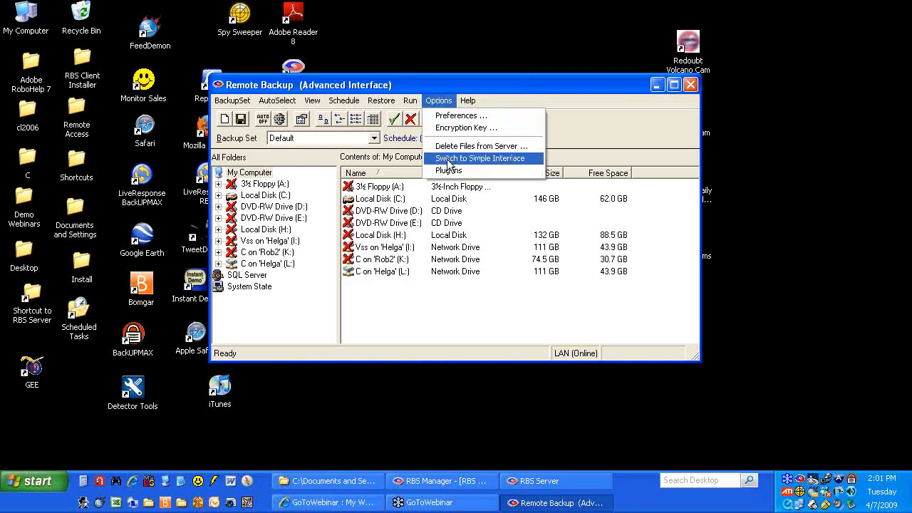
click(480, 158)
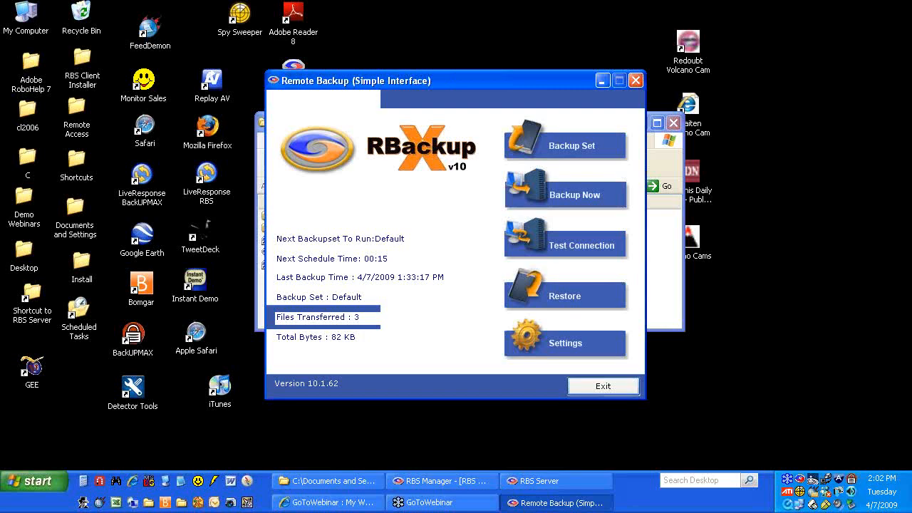
click(559, 342)
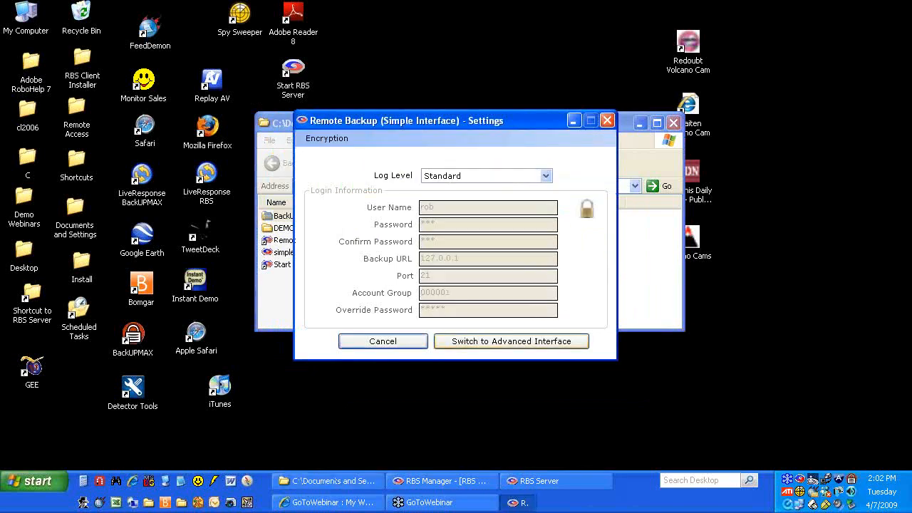
click(526, 344)
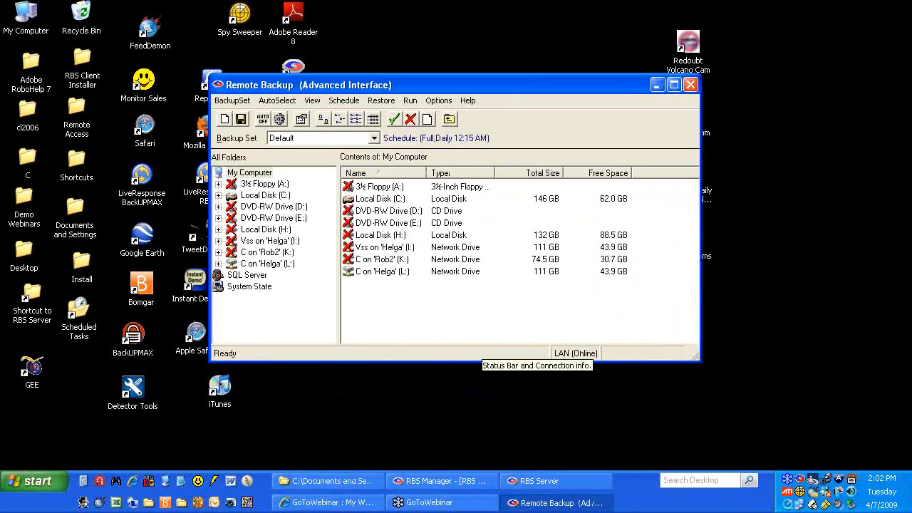
Step: Switch to the simple interface and open the existing Default backup set for editing
click(430, 100)
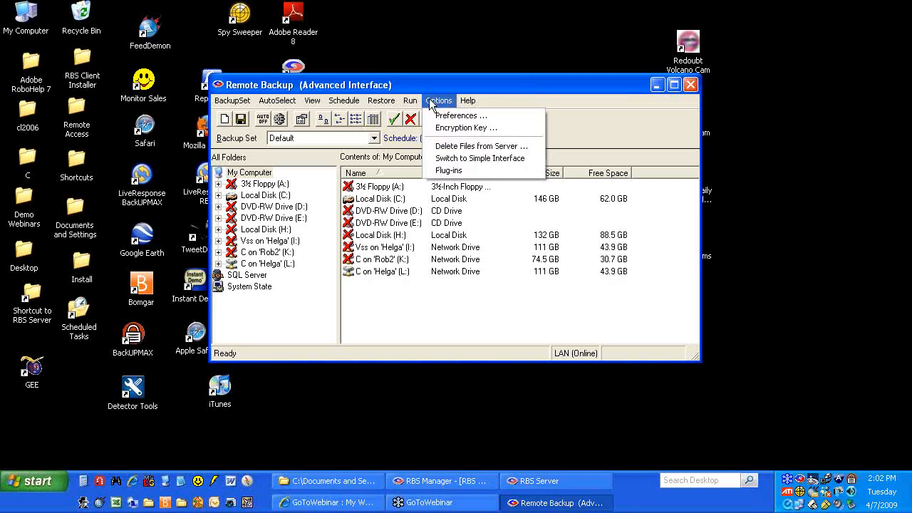
click(464, 160)
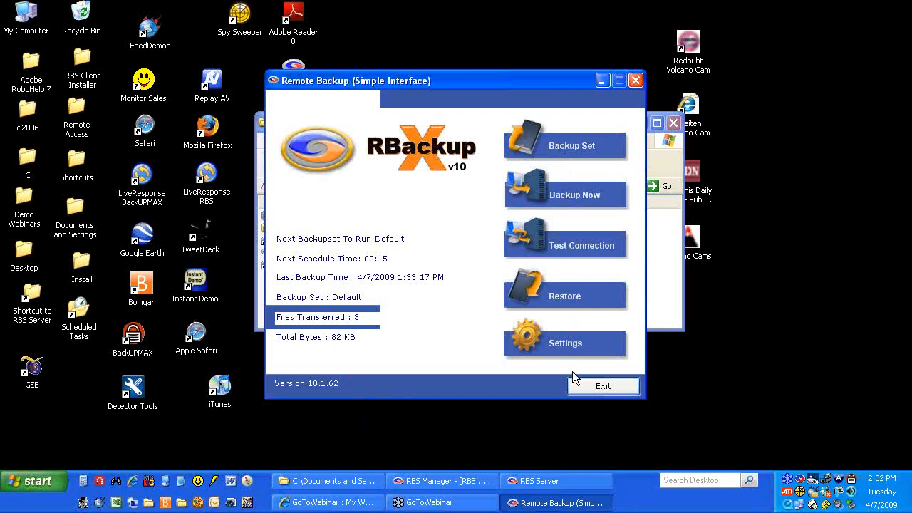
click(568, 145)
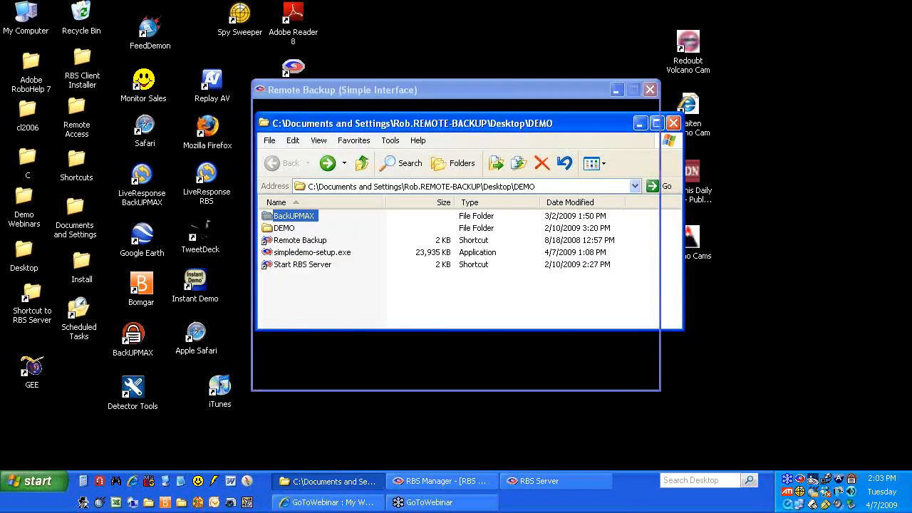
drag(540, 87, 535, 78)
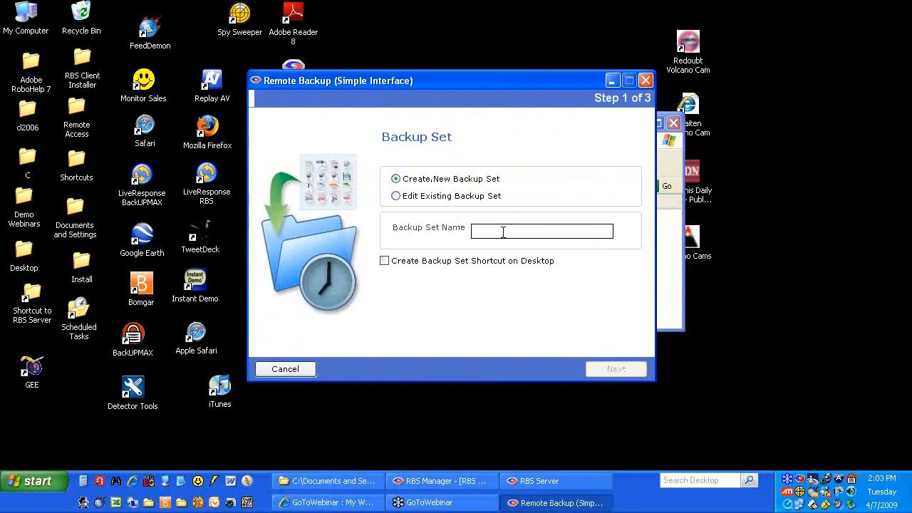
click(396, 196)
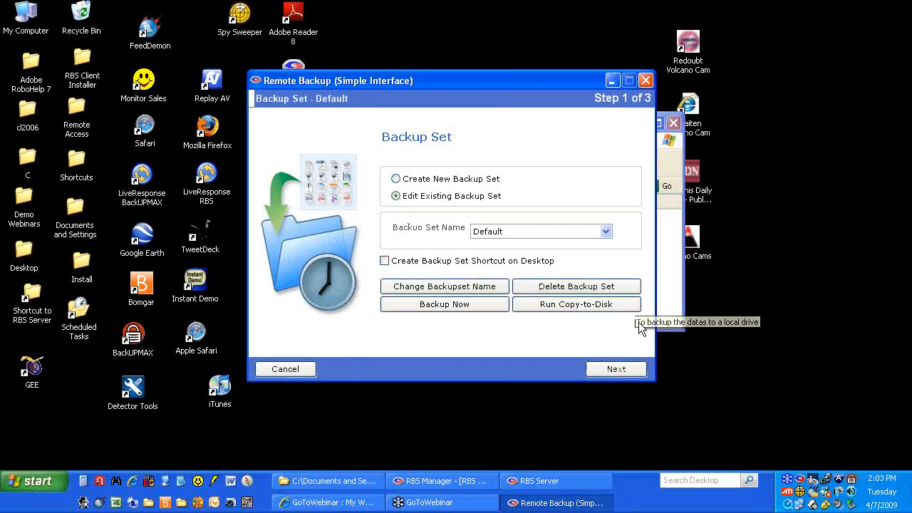
click(605, 232)
click(609, 240)
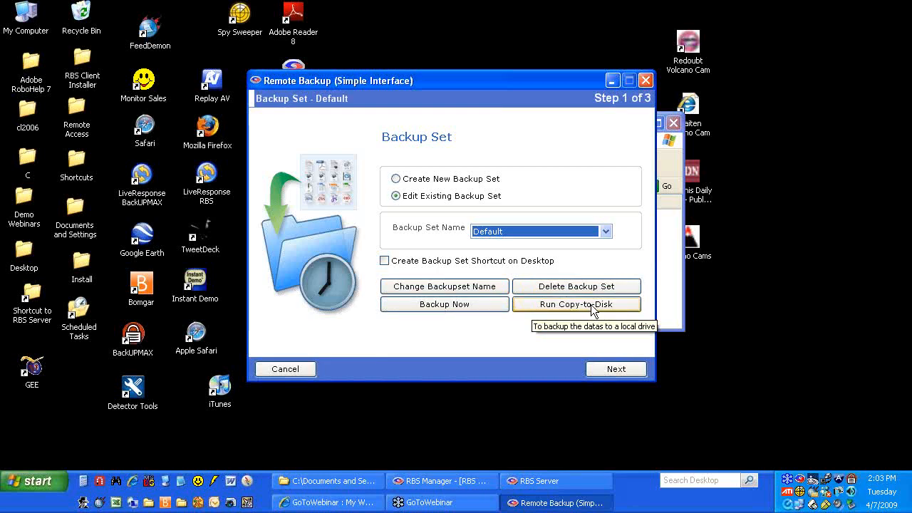
Step: Enable creation of a desktop shortcut for the Default backup set and finish the wizard to save it
click(385, 261)
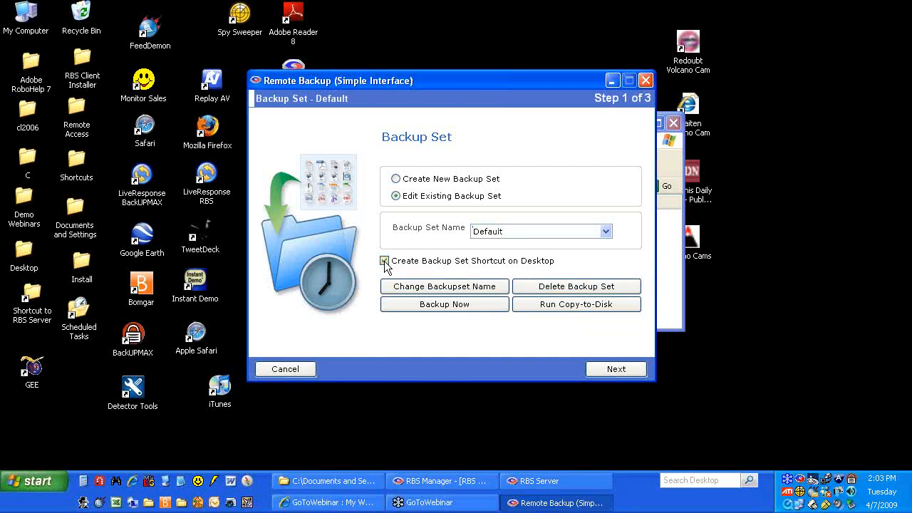
click(608, 370)
click(607, 370)
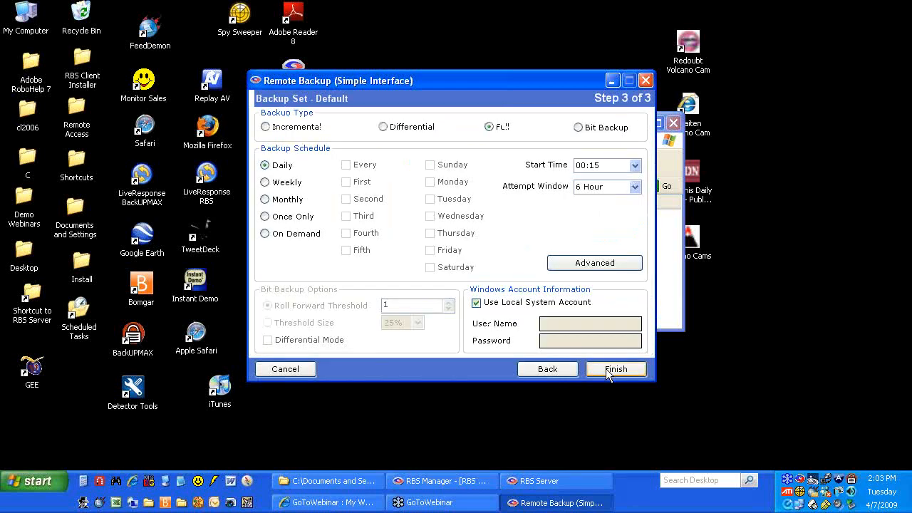
click(607, 370)
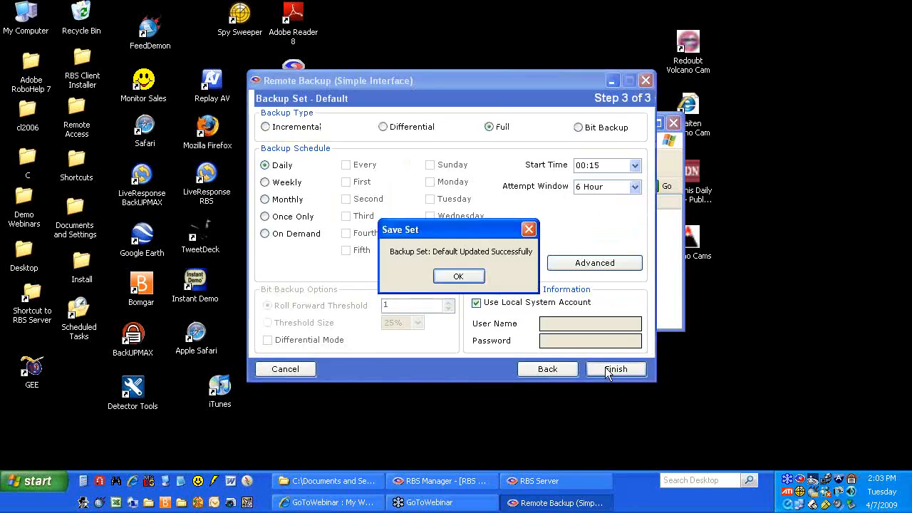
click(462, 274)
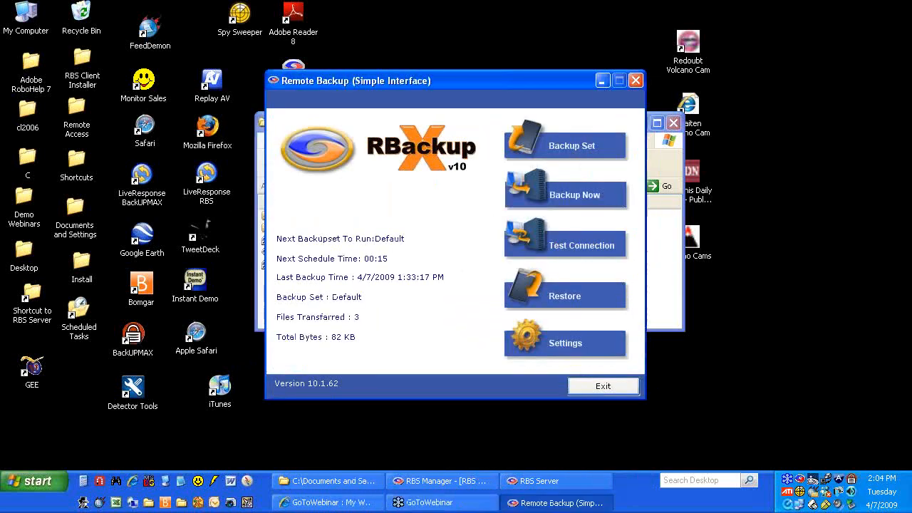
Step: Minimize the open windows and move the RBS Default shortcut to the empty desktop area above the DEMO folder
click(602, 80)
click(639, 124)
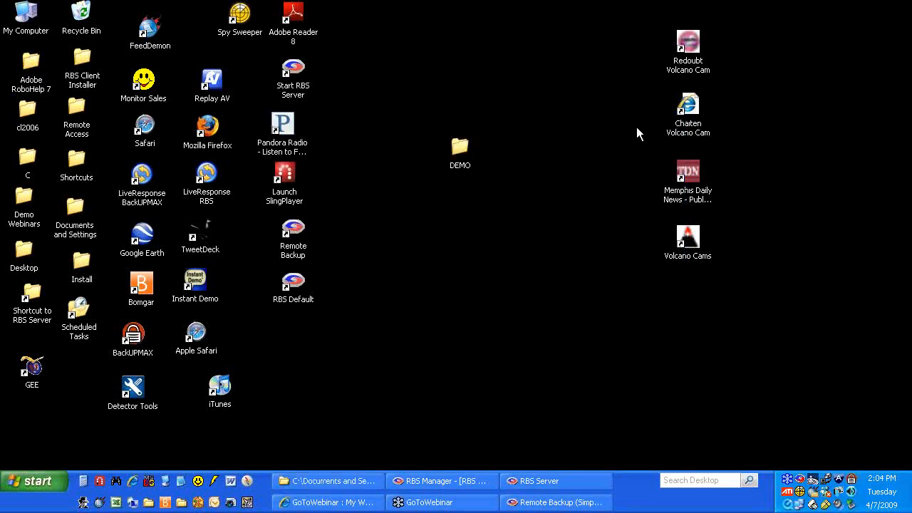
drag(294, 285, 469, 42)
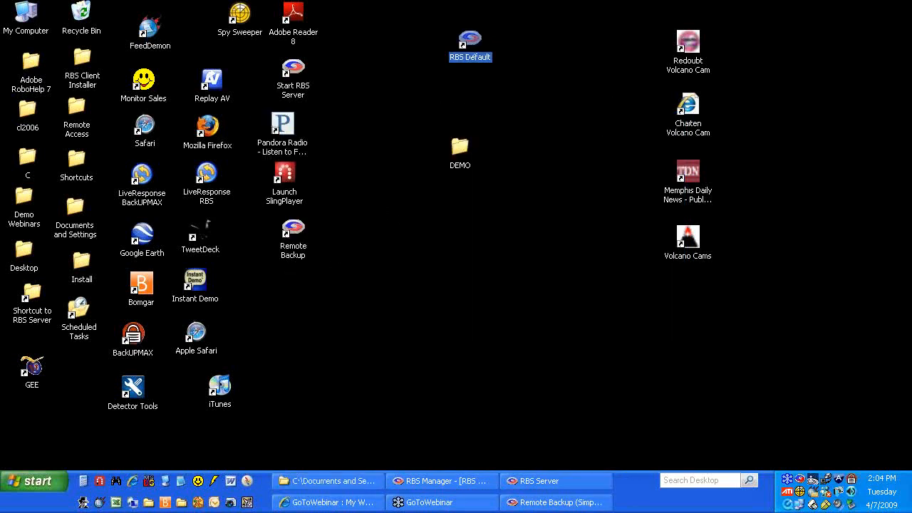
click(478, 80)
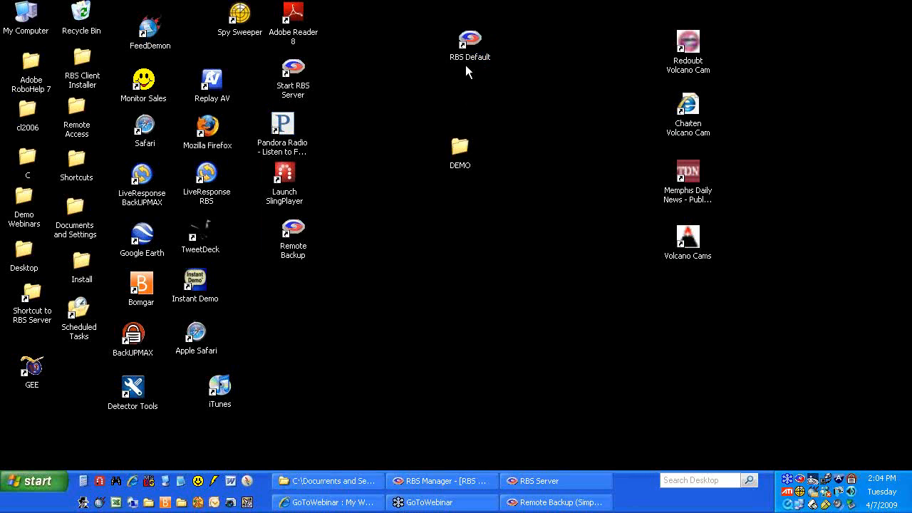
double_click(469, 44)
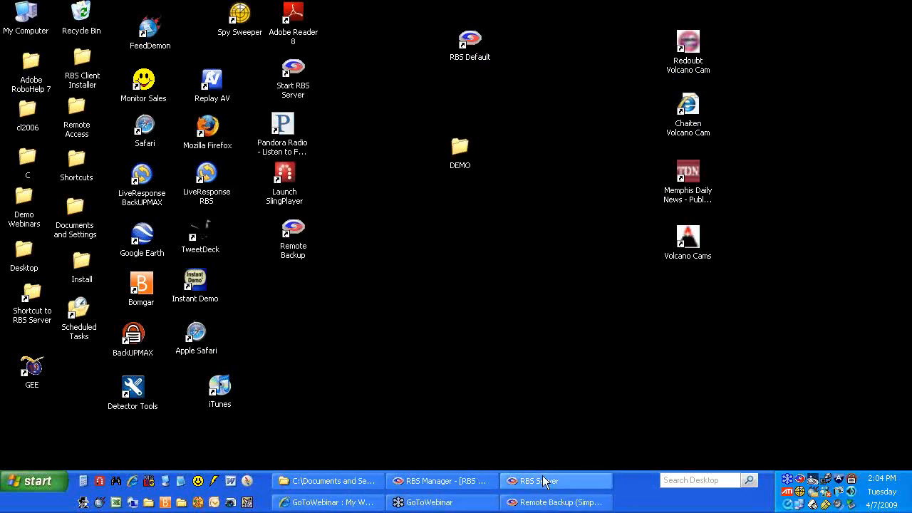
Step: Restore the Remote Backup window and open the file selection of the existing Default backup set
click(545, 506)
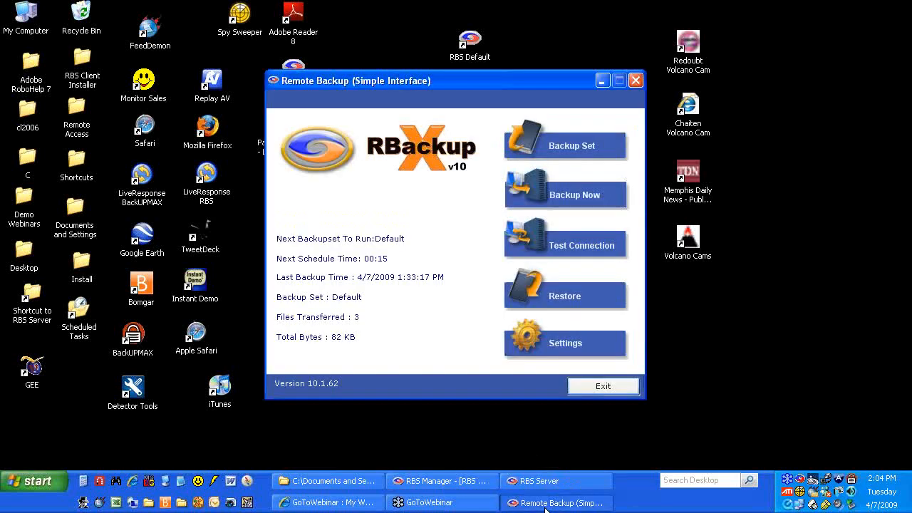
click(567, 158)
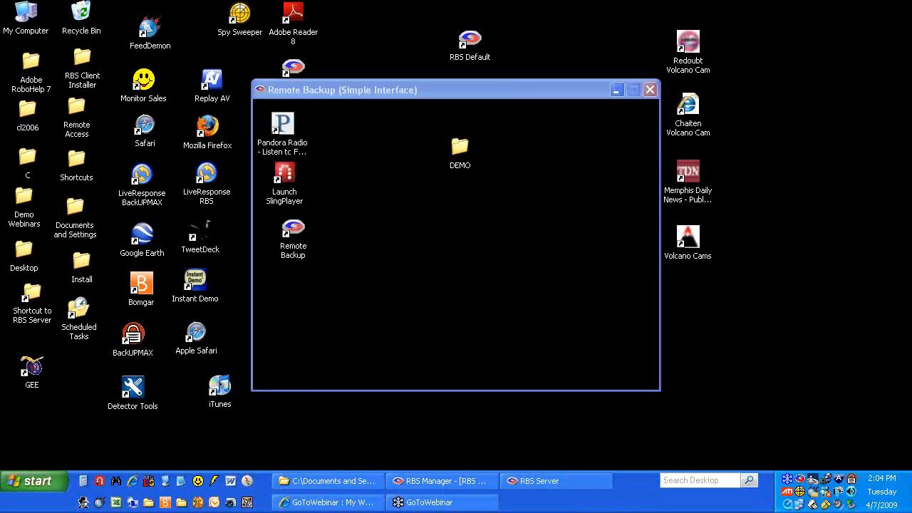
click(395, 189)
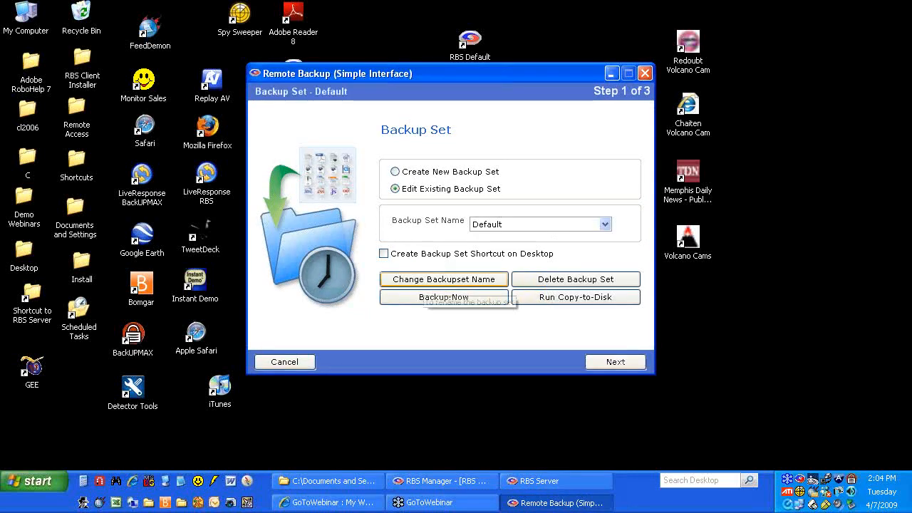
click(603, 362)
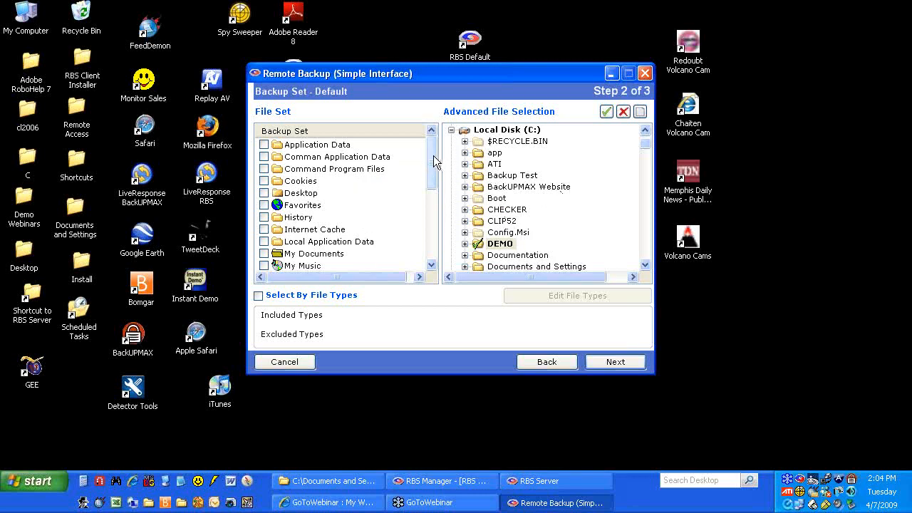
Step: Include Command Program Files, Desktop, My Documents and My Music in the Default backup set's file set
click(264, 169)
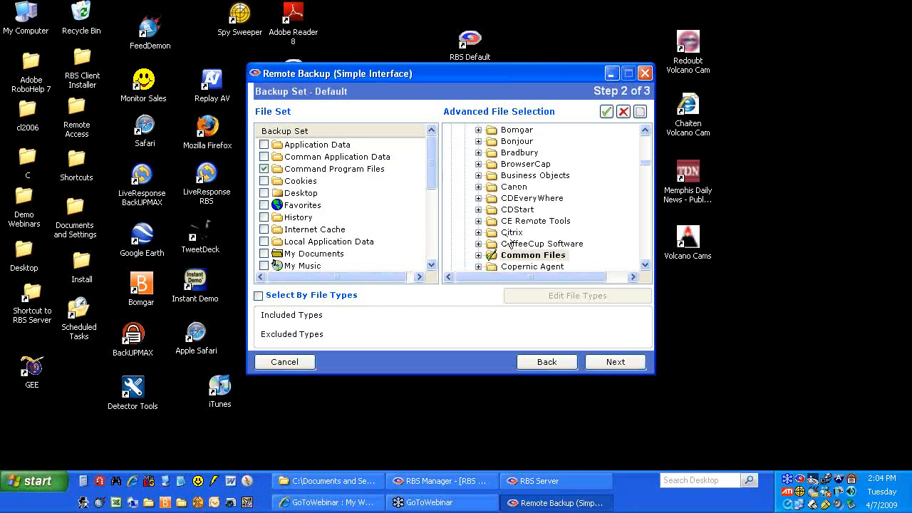
click(645, 266)
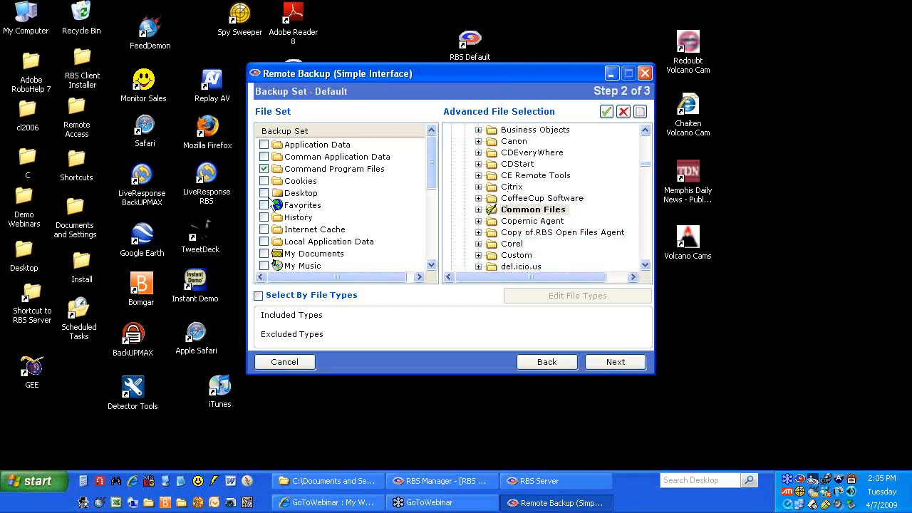
click(266, 194)
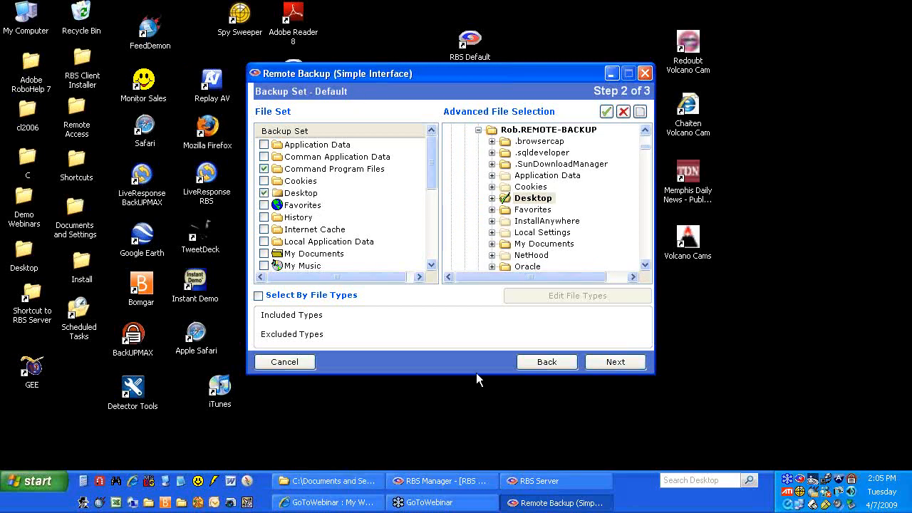
click(264, 254)
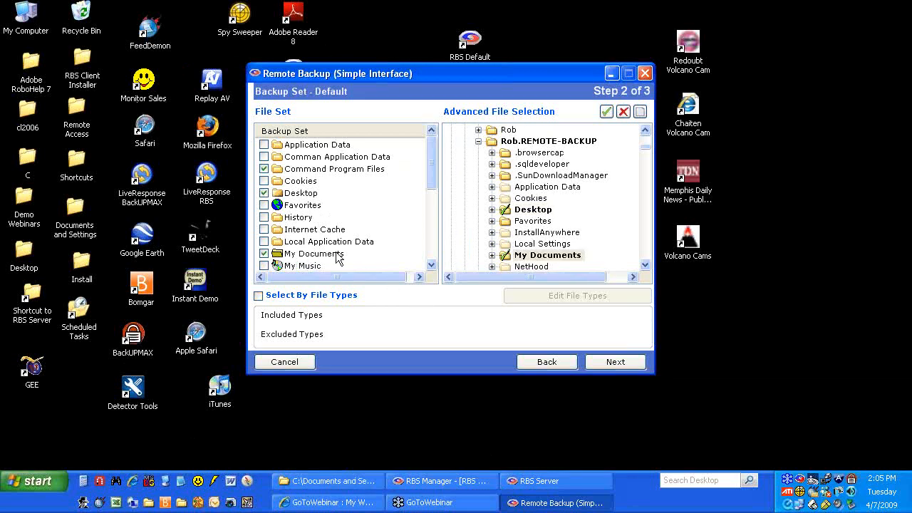
click(264, 265)
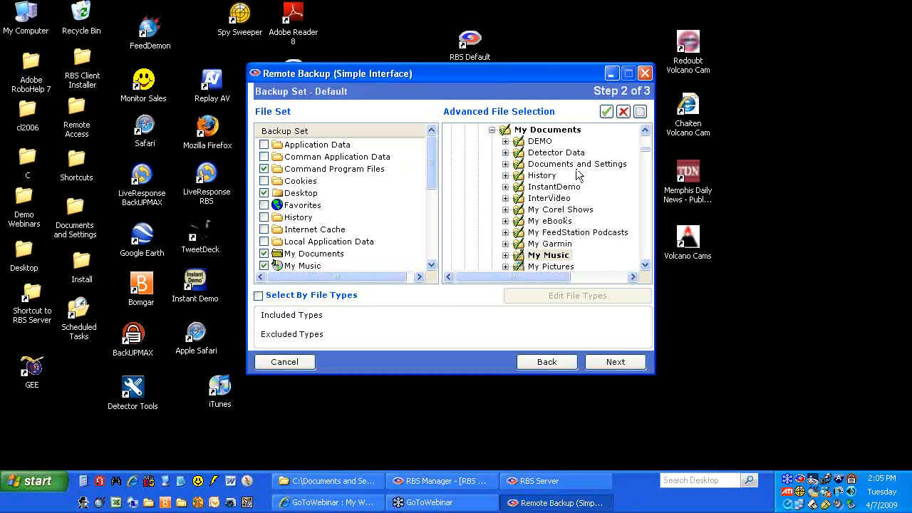
Step: Clear the backup selection of the DEMO and Detector Data subfolders under My Documents
mouse_move(432, 160)
mouse_down()
mouse_move(428, 223)
mouse_move(428, 156)
mouse_up()
scroll(649, 155, up, 2)
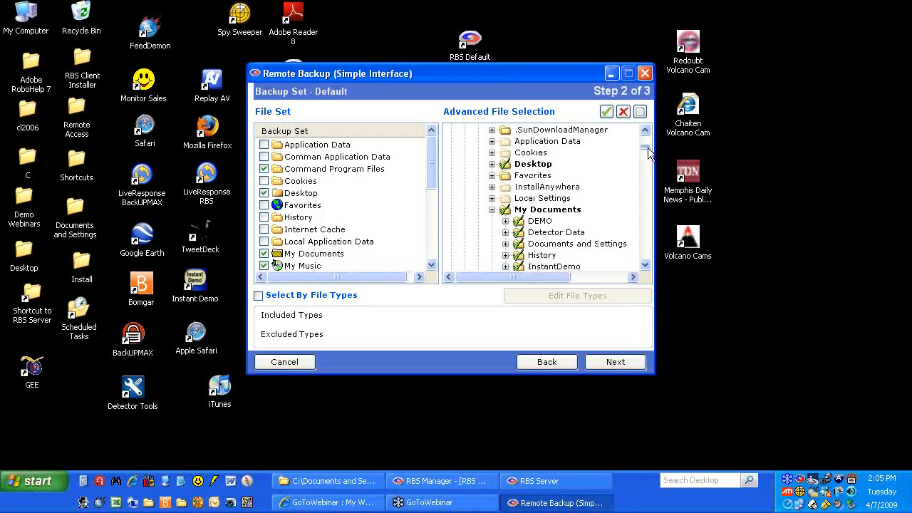
drag(649, 155, 650, 153)
click(645, 265)
click(645, 266)
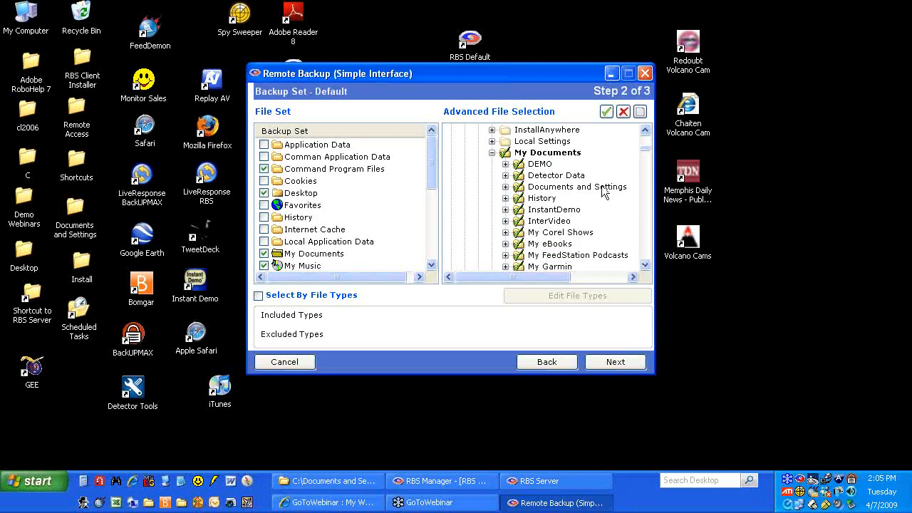
click(538, 165)
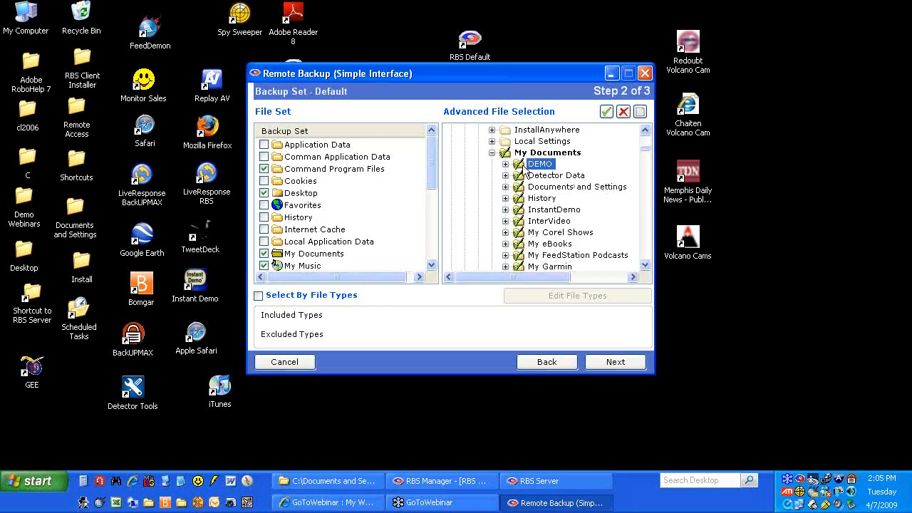
click(641, 114)
click(572, 176)
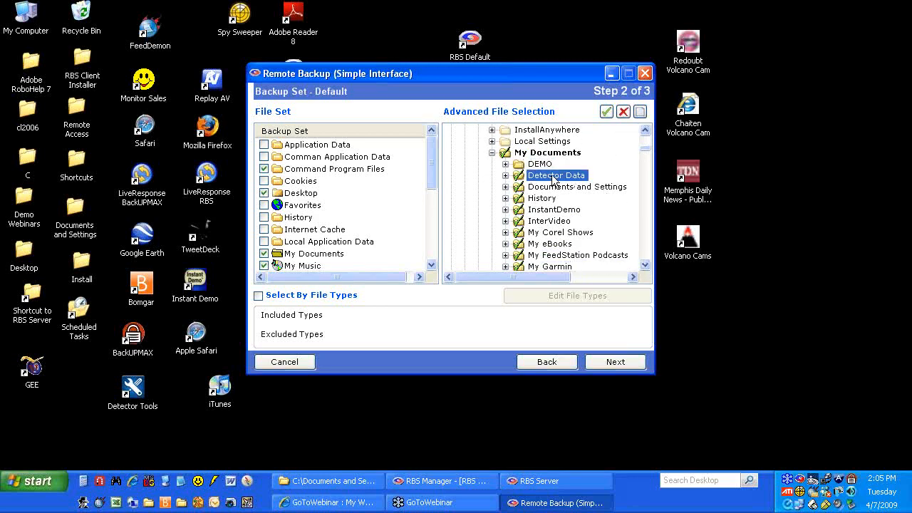
click(640, 112)
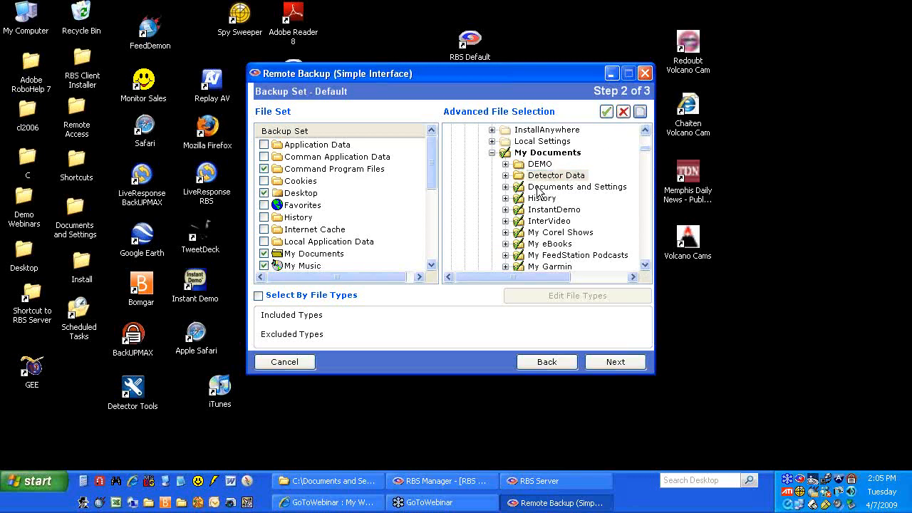
Step: Mark the DEMO and Detector Data subfolders of My Documents as excluded from the Default backup set
click(541, 165)
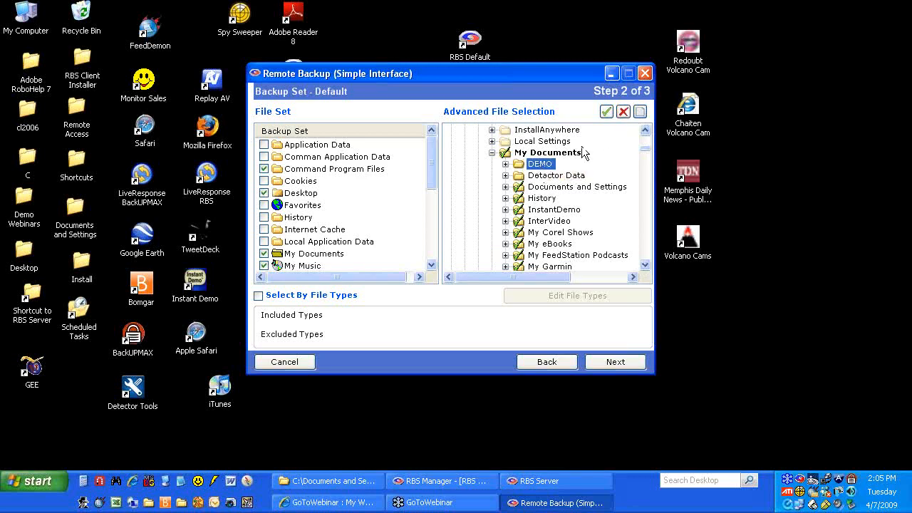
click(623, 112)
click(551, 176)
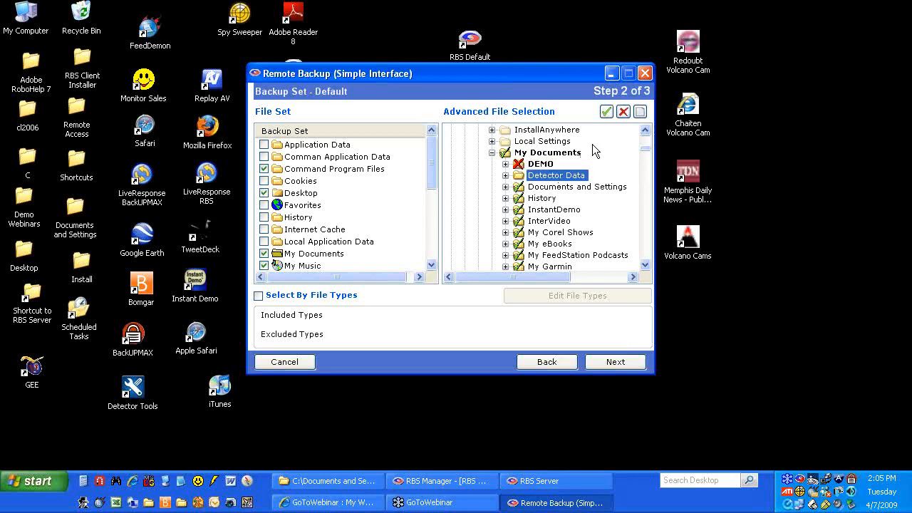
click(624, 112)
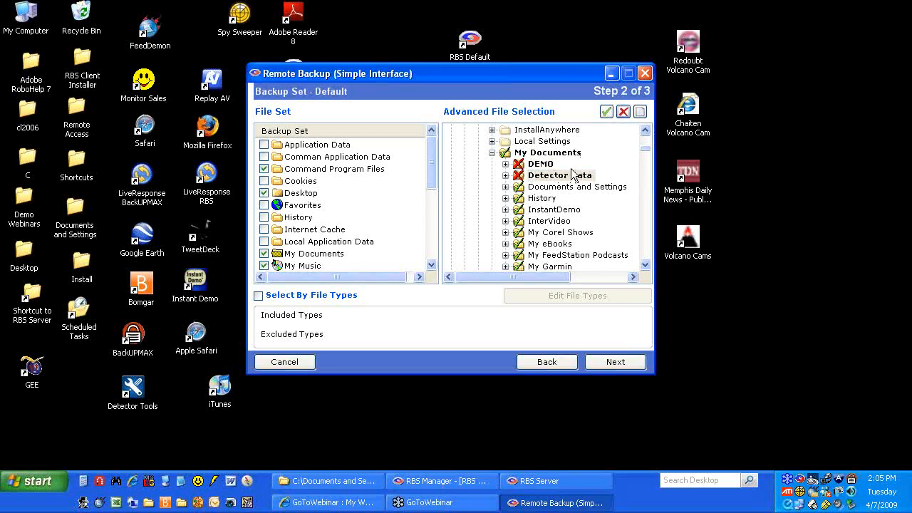
Step: Remove the exclusion marks from the Detector Data and DEMO subfolders
click(640, 112)
click(555, 165)
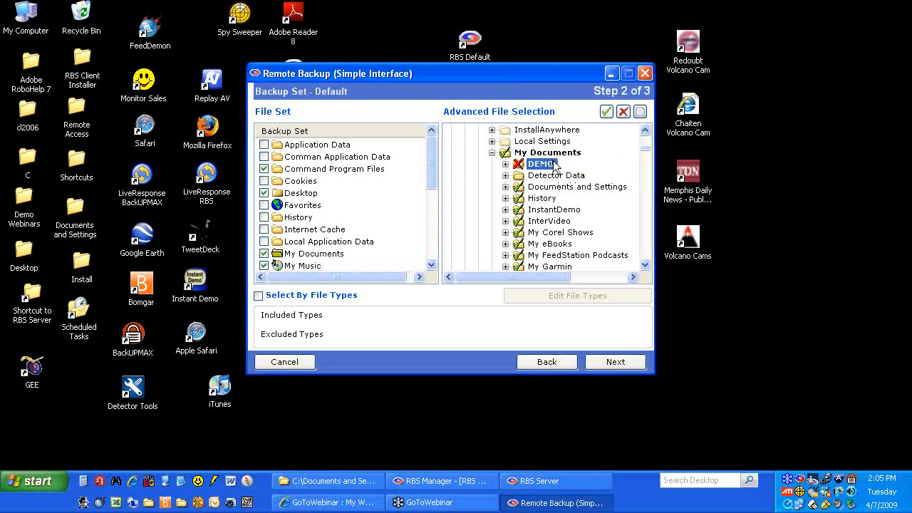
click(640, 112)
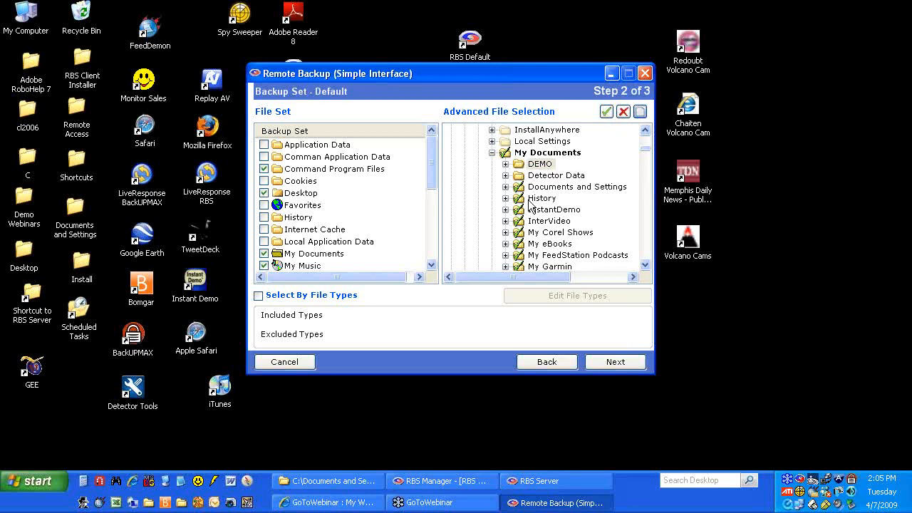
Step: Enable selection by file types for the backup set and browse the list of system file types
click(645, 265)
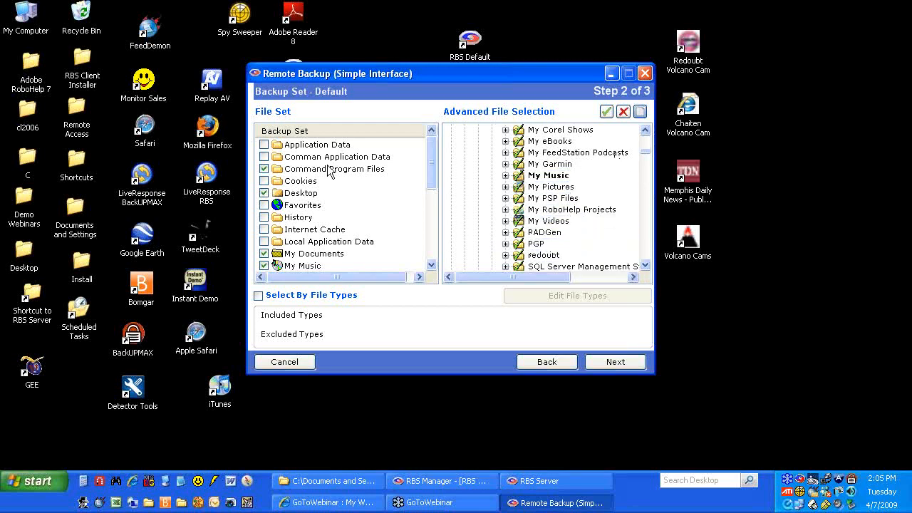
click(258, 297)
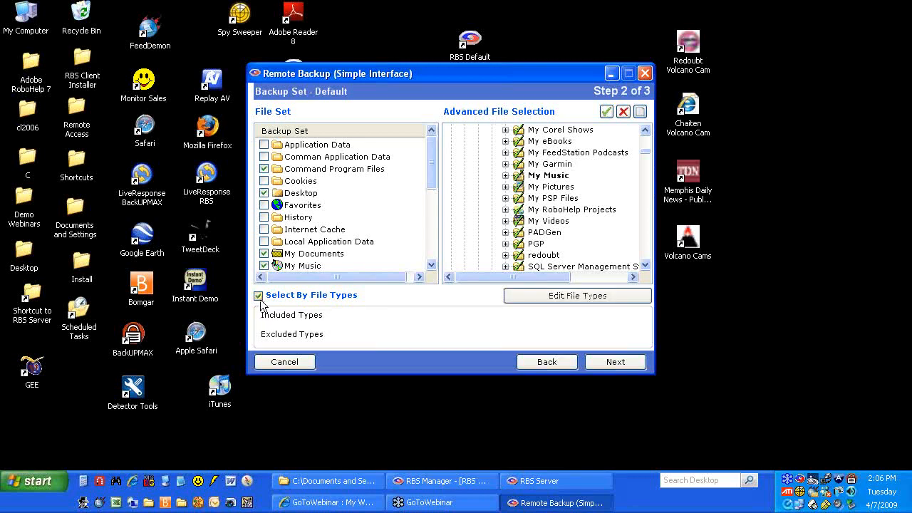
click(572, 294)
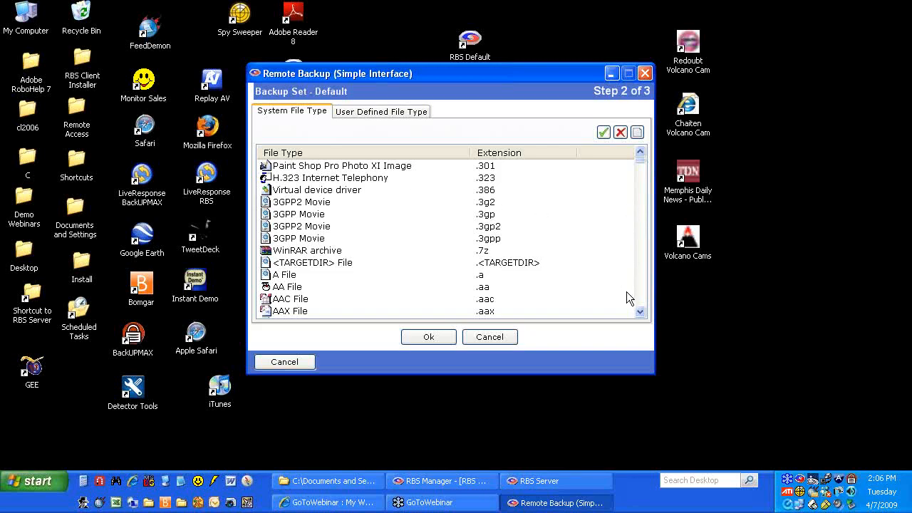
drag(639, 312, 638, 313)
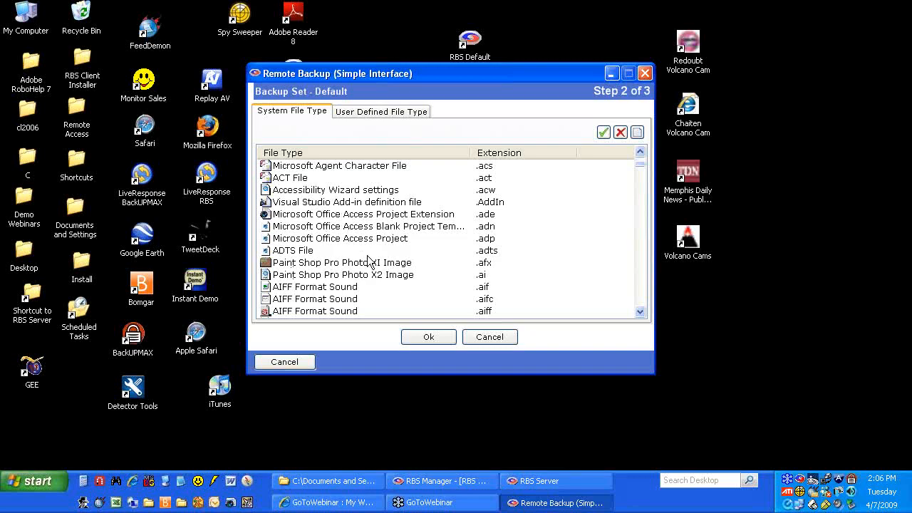
click(641, 282)
click(644, 282)
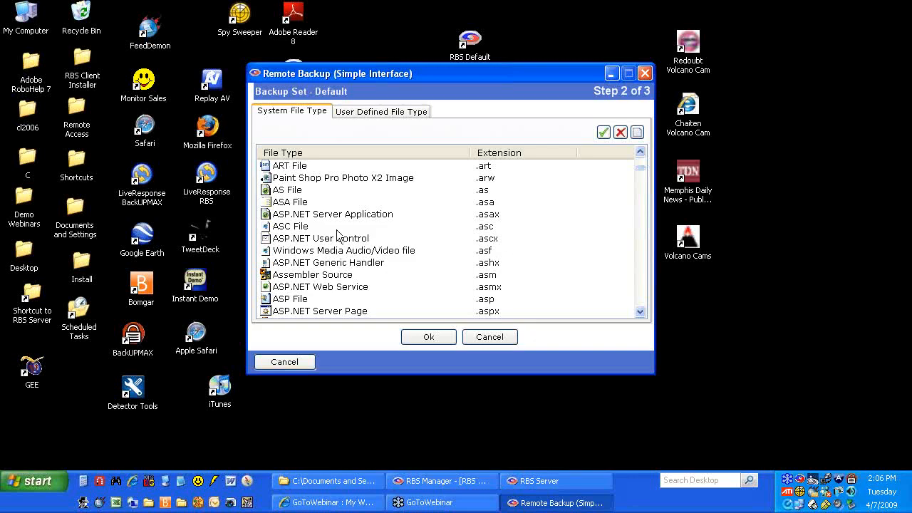
Step: Add a user-defined file type named "Legacy database" with the extension .dbf and mark it as included
click(378, 119)
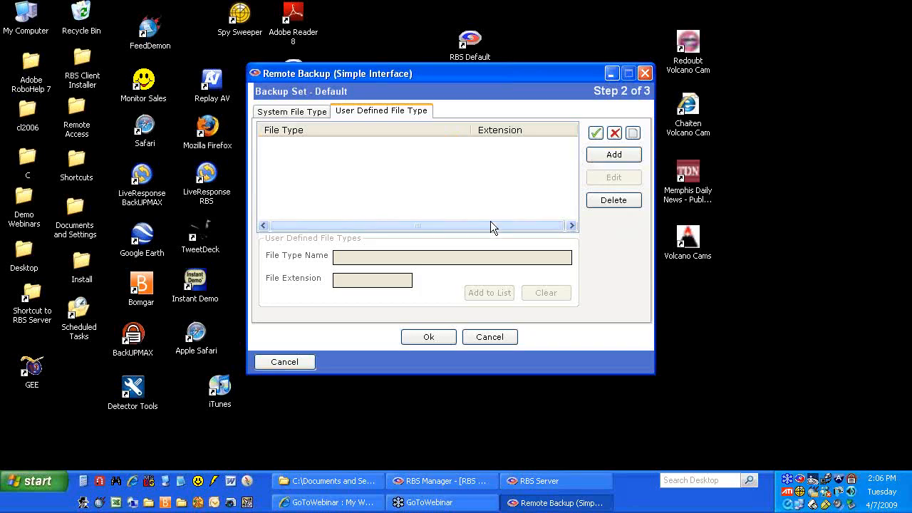
click(611, 154)
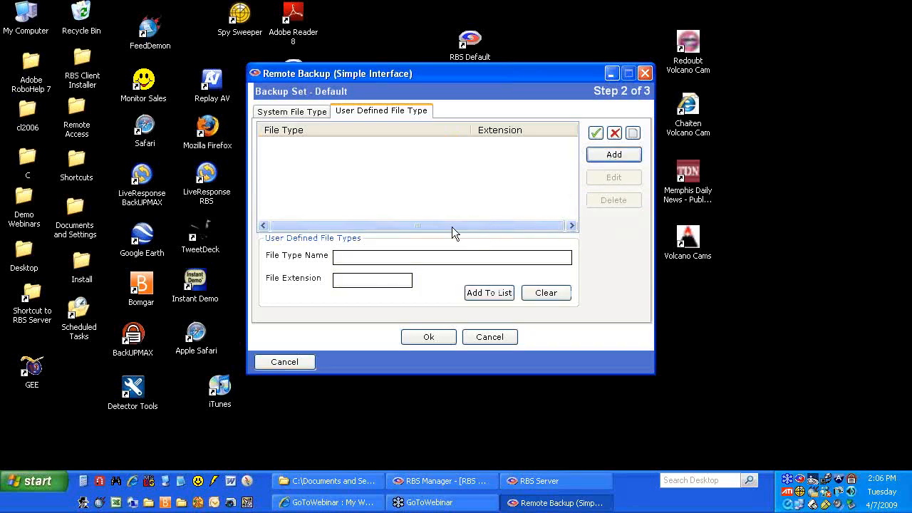
click(410, 259)
text(Legacy database)
key(Tab)
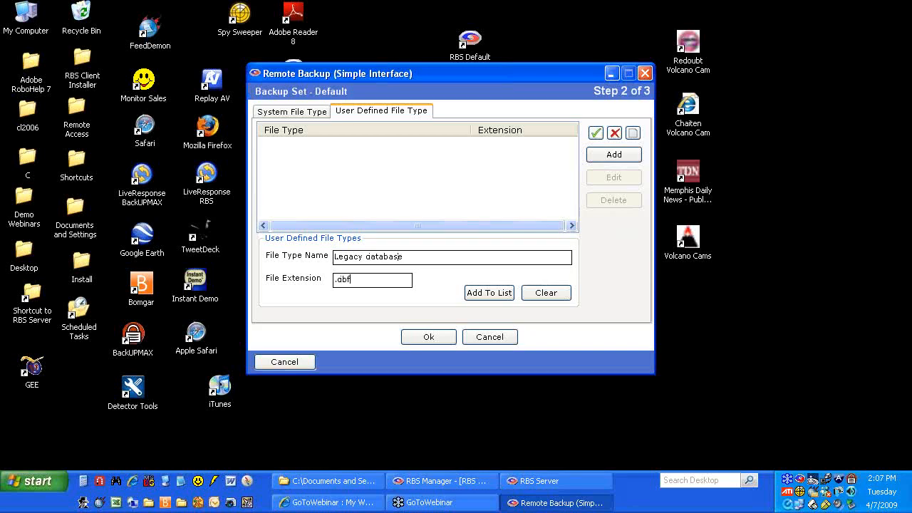
click(488, 295)
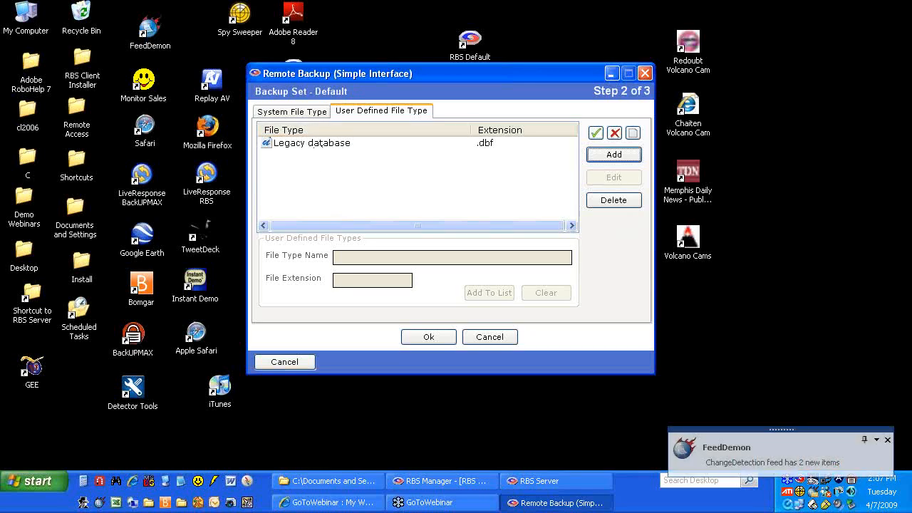
click(301, 146)
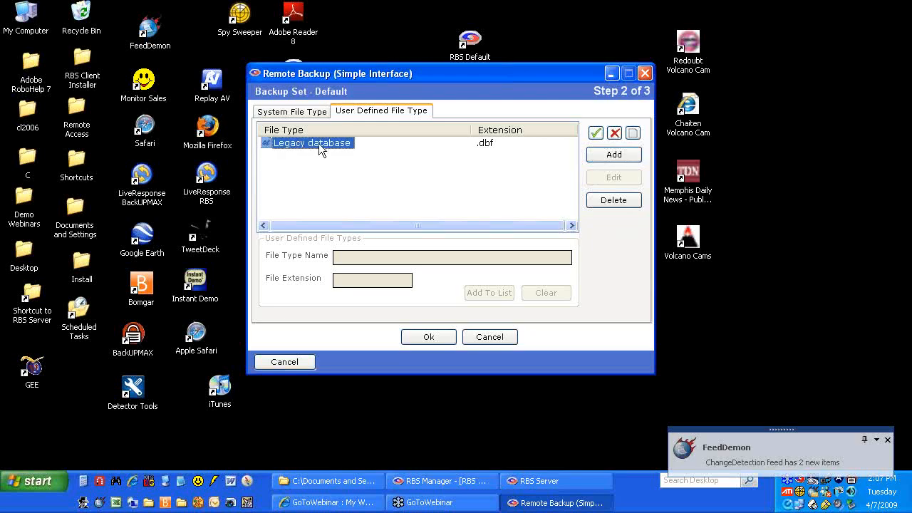
click(596, 133)
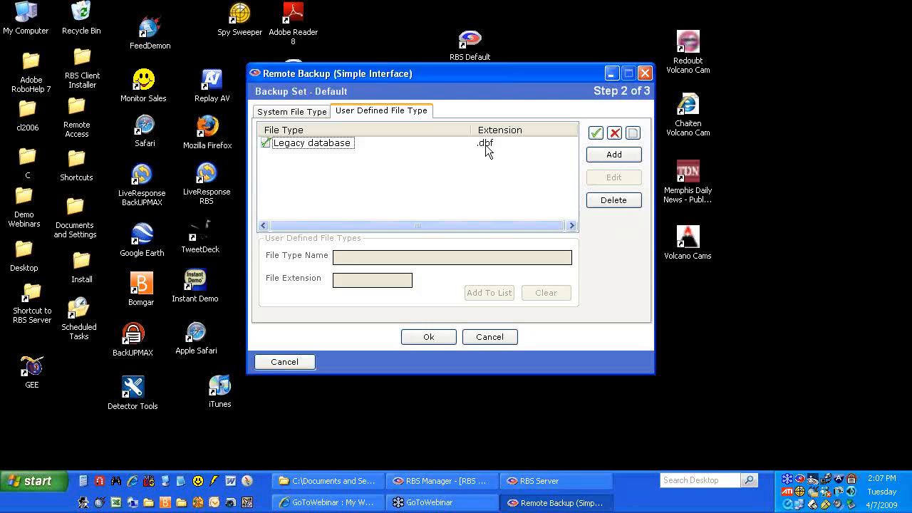
Step: Delete the Legacy database file type and close the file type editor from the system file type list
click(331, 144)
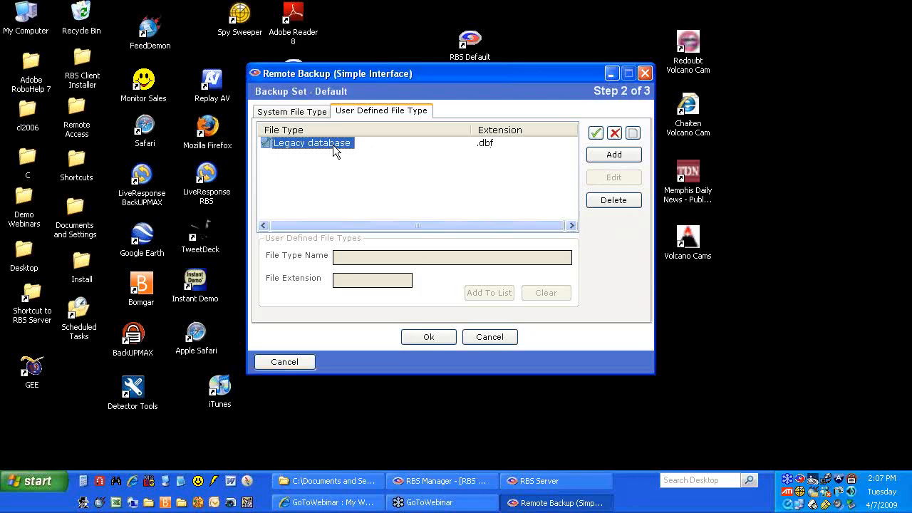
click(625, 201)
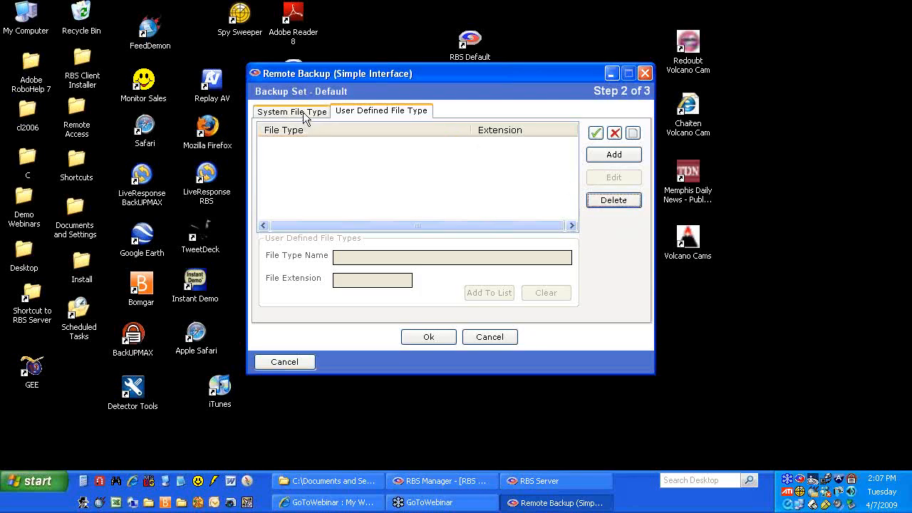
click(307, 114)
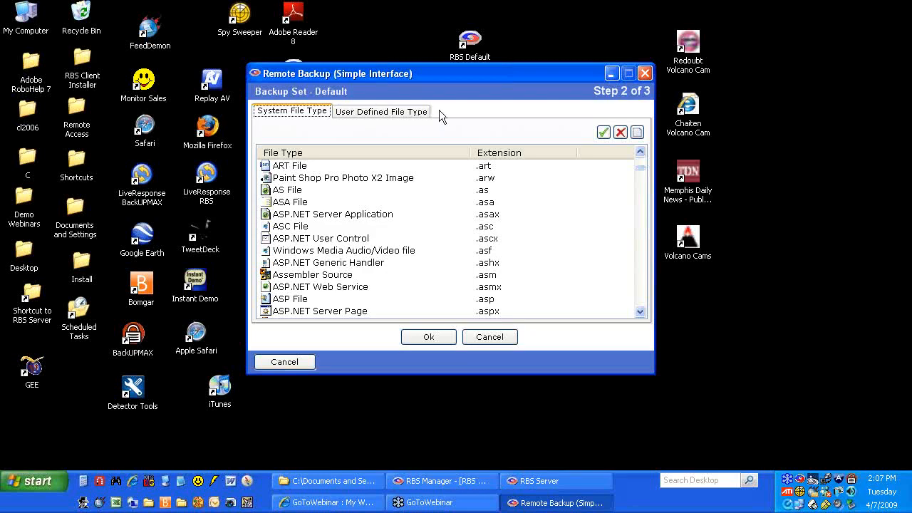
click(453, 340)
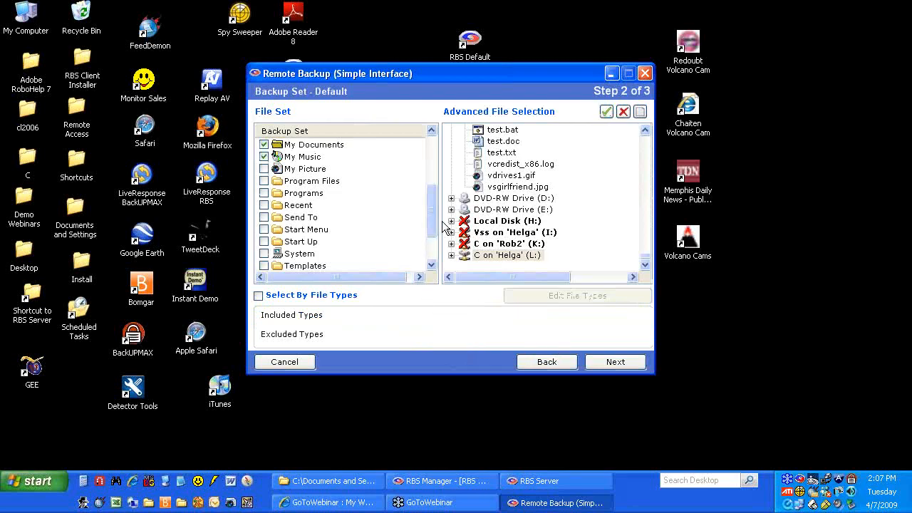
Step: Clear Command Program Files and Desktop in the file set and cancel editing of the Default backup set
drag(428, 219, 432, 163)
click(265, 169)
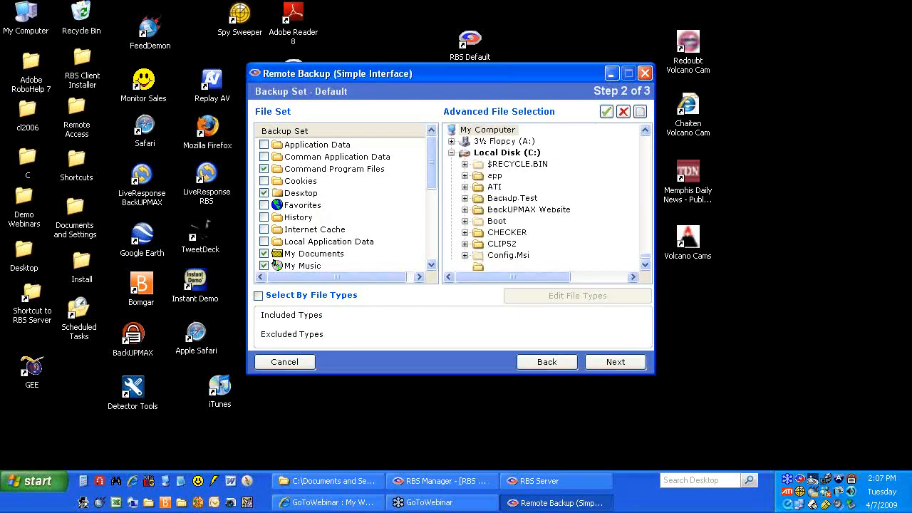
click(265, 193)
click(282, 361)
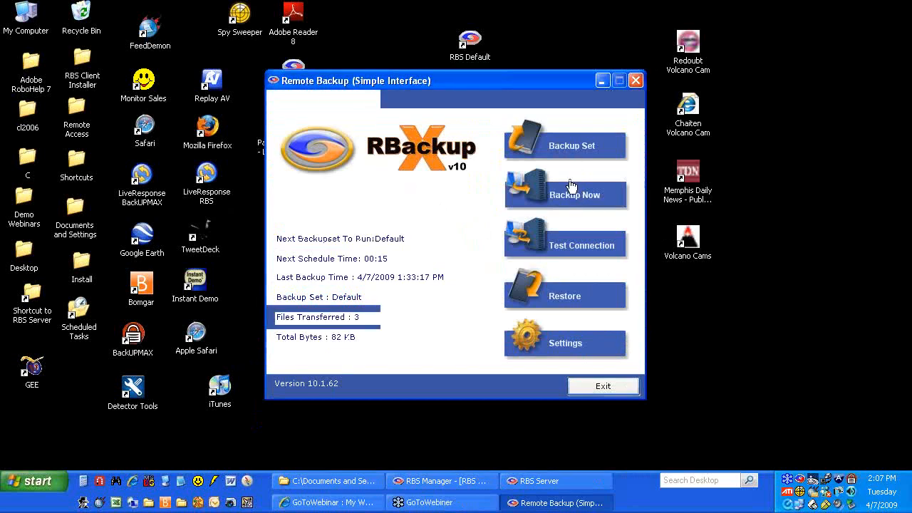
Step: Arrange the Remote Backup window and the restored DEMO folder window beside each other on the desktop
drag(510, 87, 662, 106)
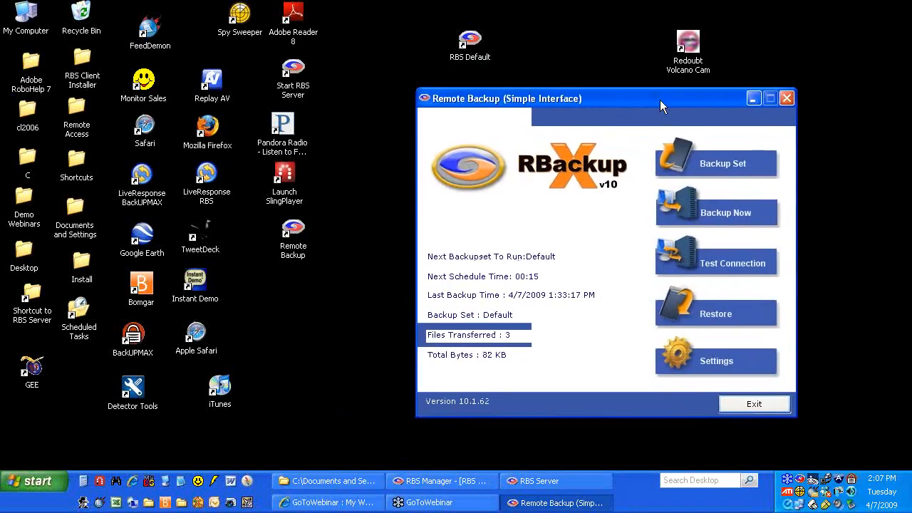
click(329, 481)
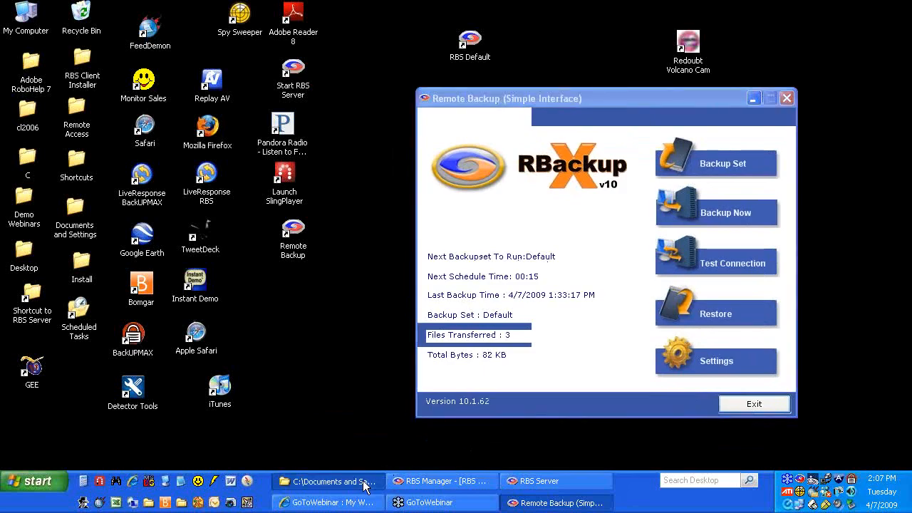
drag(474, 128, 255, 46)
Step: Open the DEMO subfolder inside the desktop's DEMO folder to show its files
double_click(60, 145)
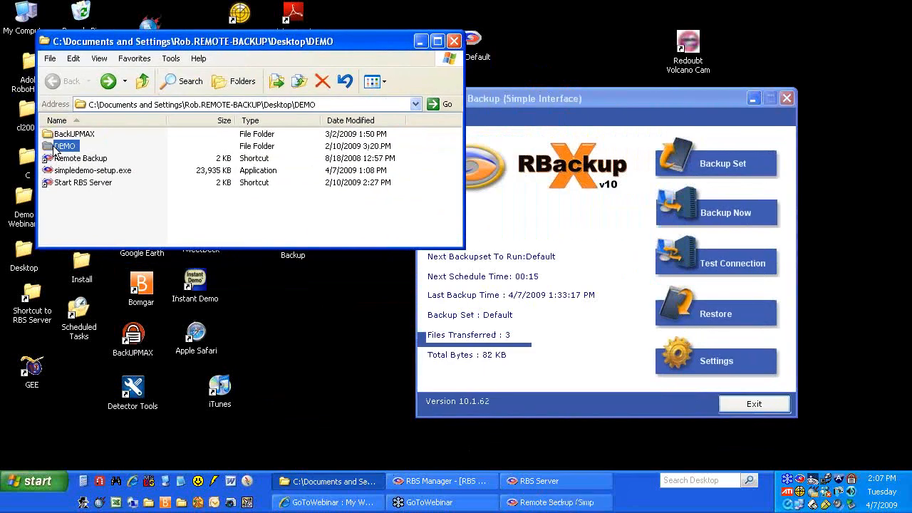
click(523, 102)
click(71, 80)
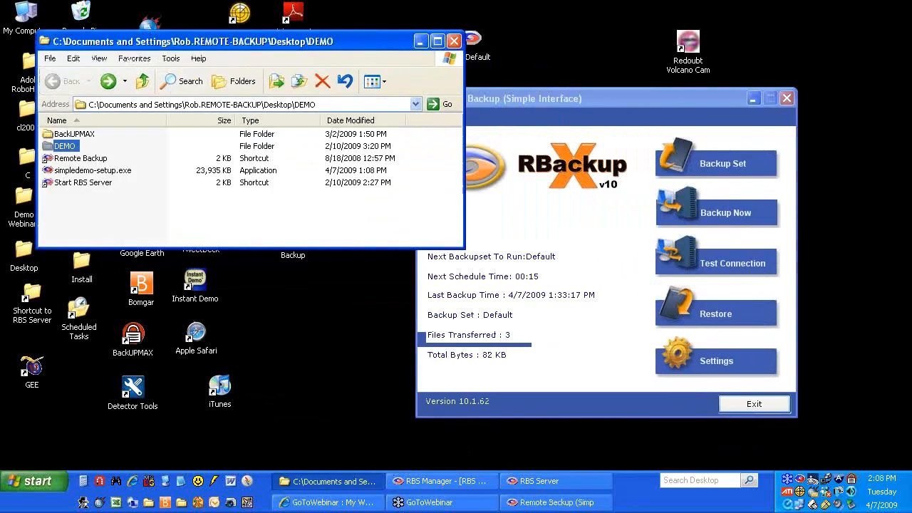
double_click(70, 146)
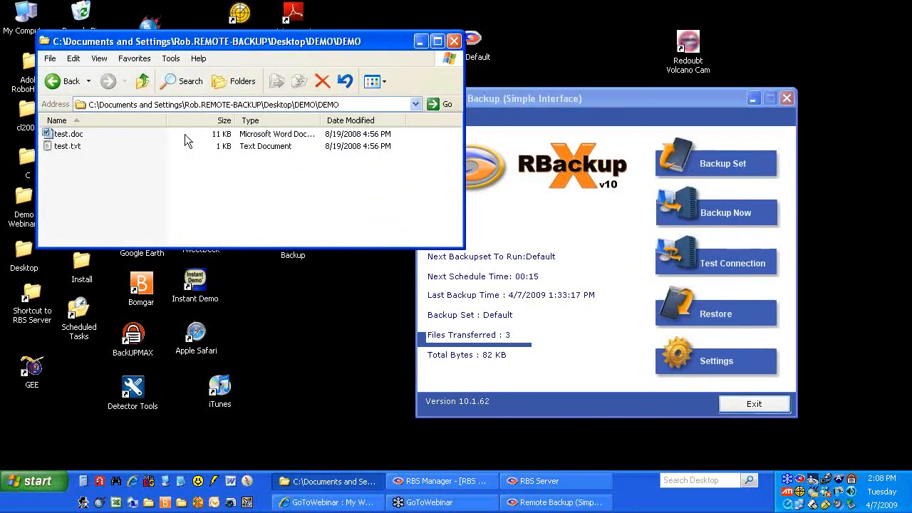
Step: Return to Remote Backup and open the file selection of the existing Default backup set
click(550, 98)
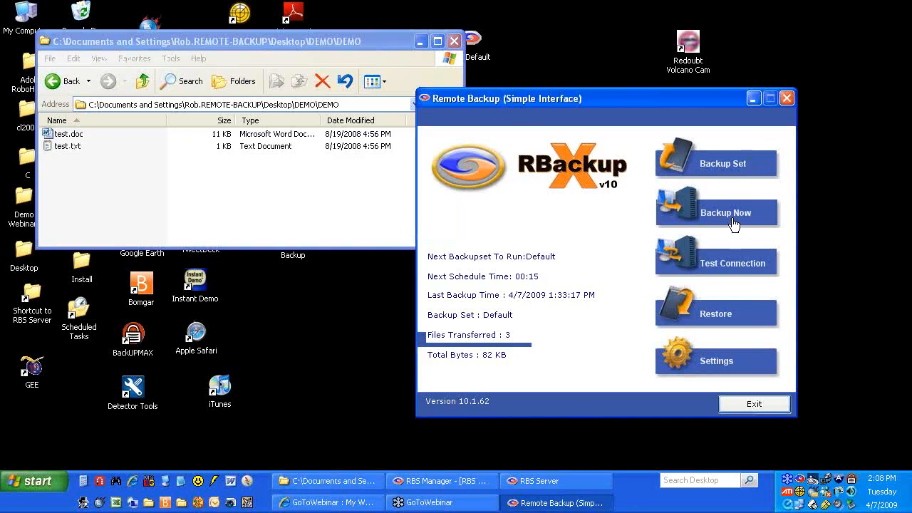
click(728, 176)
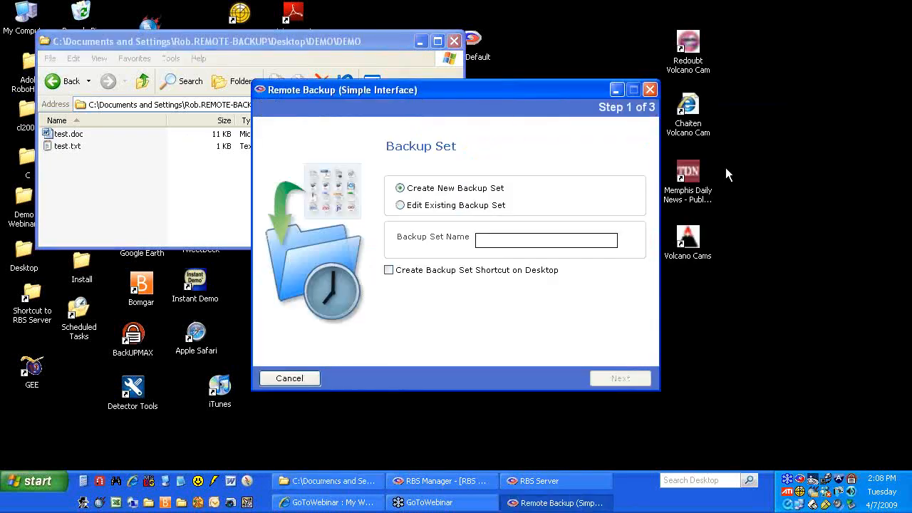
click(400, 205)
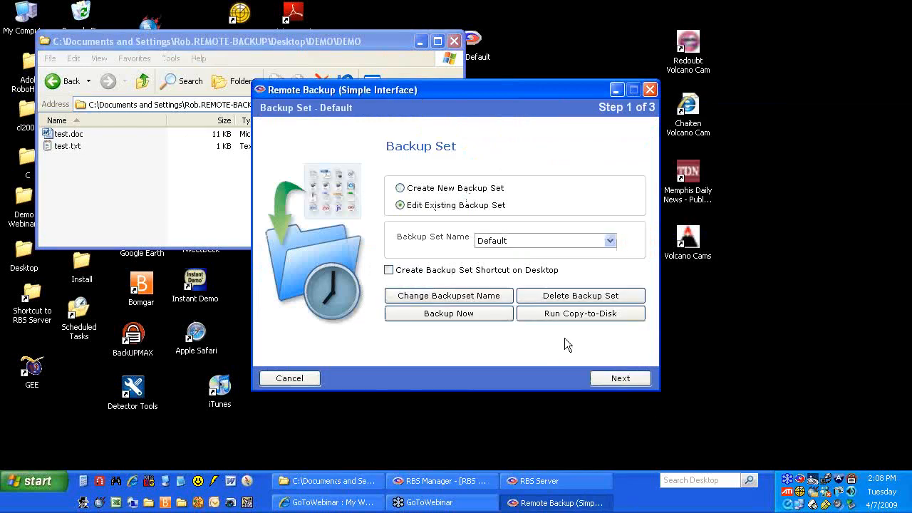
click(619, 378)
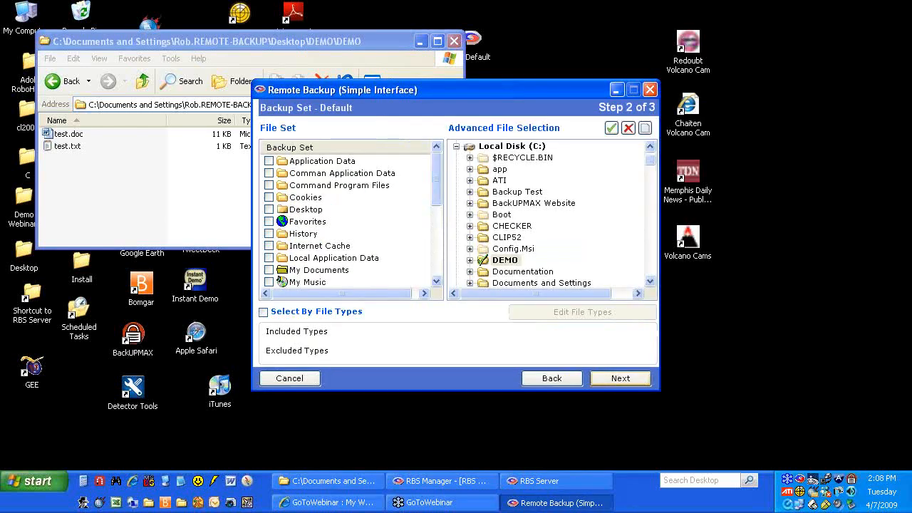
Step: Inspect the files in the C: drive's DEMO folder and include Desktop in the Default backup set's file set
click(470, 262)
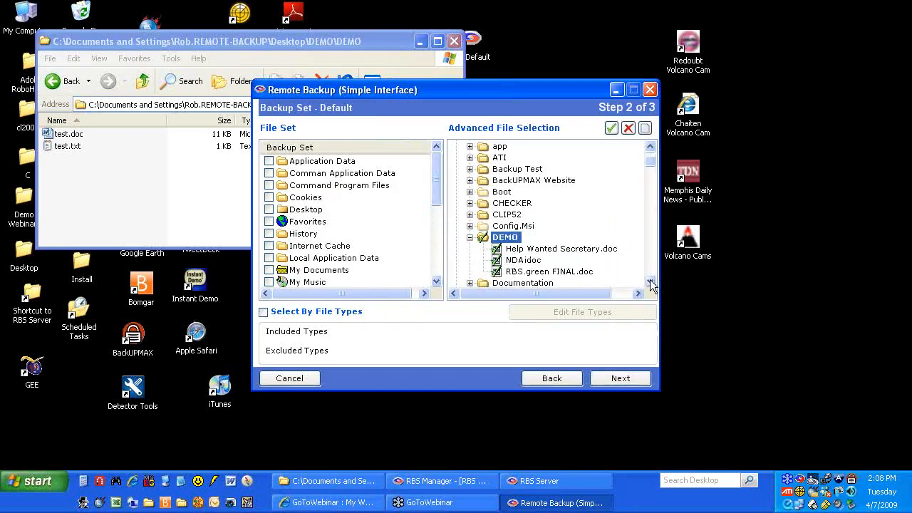
click(470, 237)
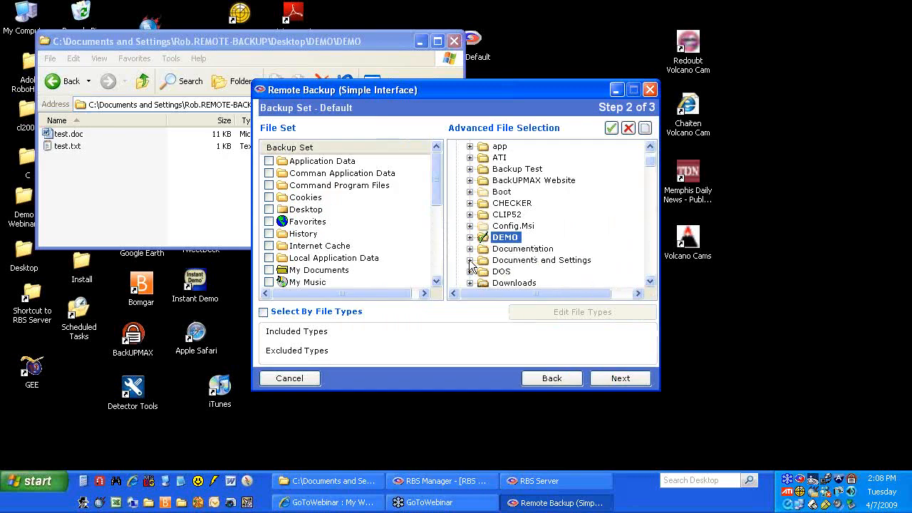
drag(434, 186, 434, 166)
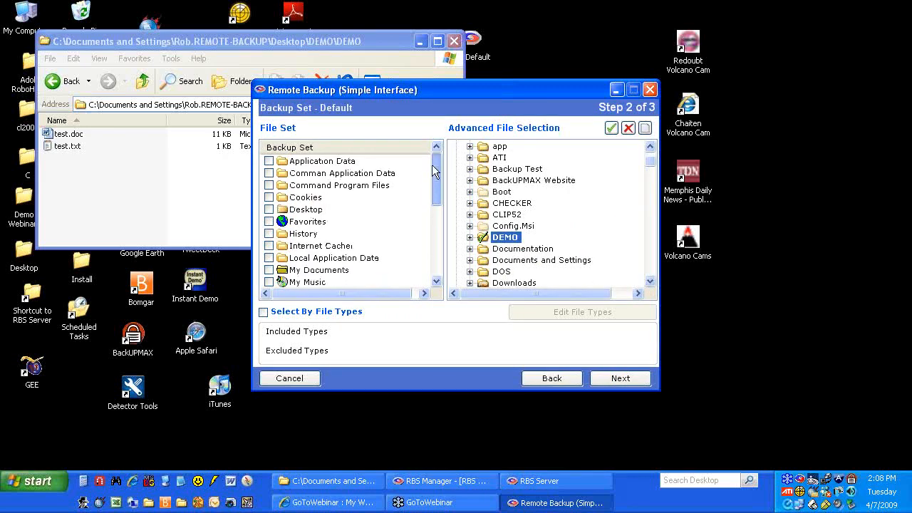
click(269, 209)
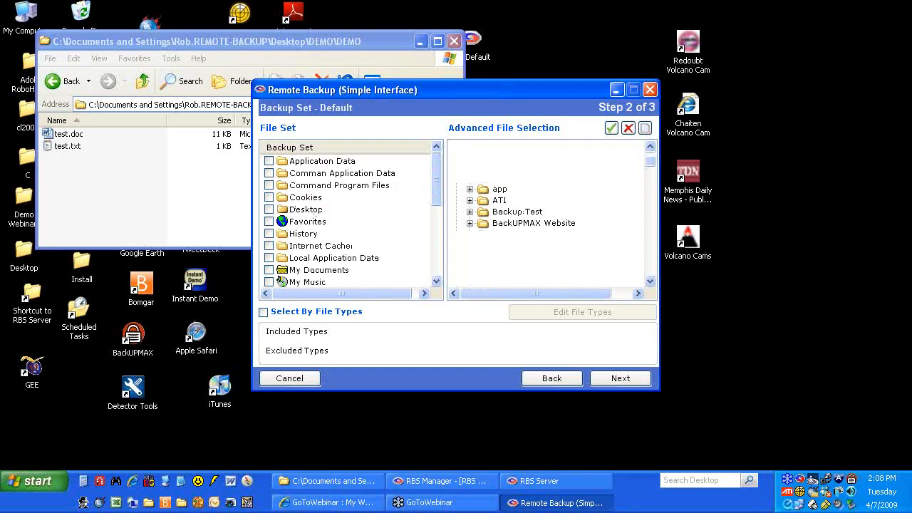
Step: Expand Desktop, DEMO and the nested DEMO folder in the advanced file selection to inspect the included demo files
click(652, 183)
drag(652, 184, 652, 181)
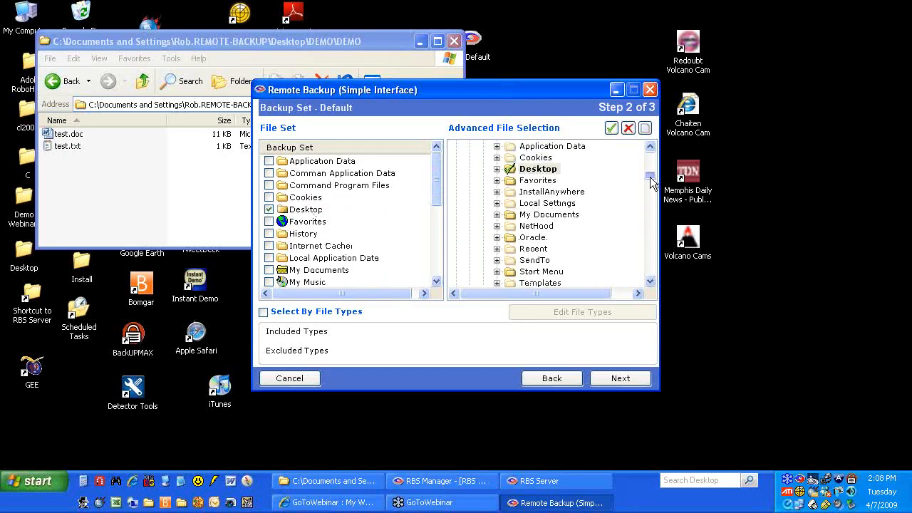
click(503, 170)
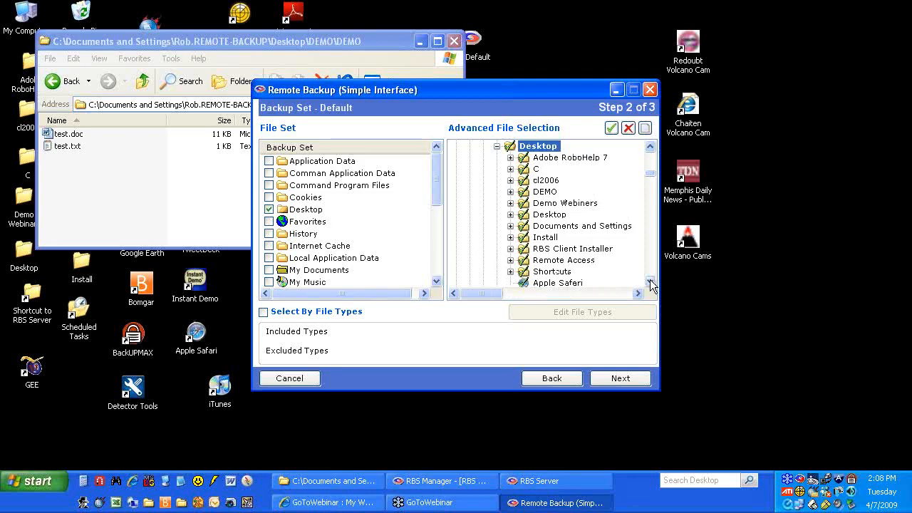
click(510, 192)
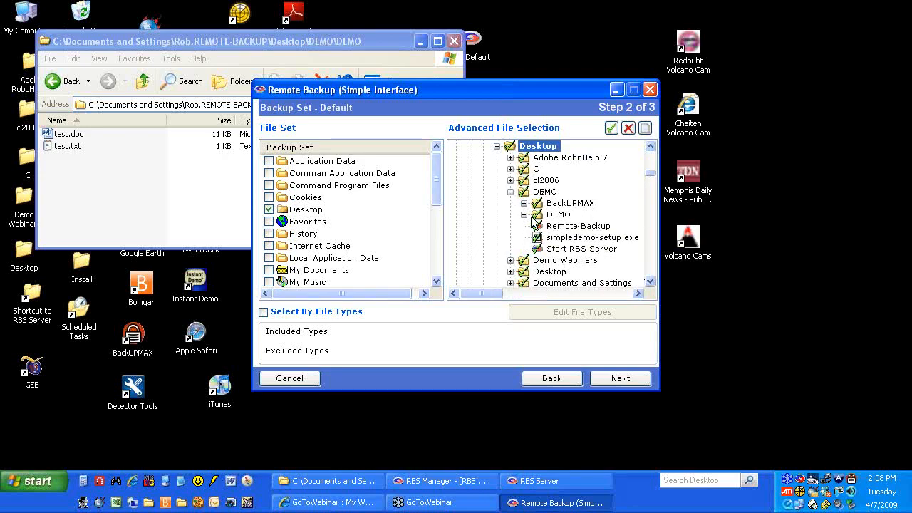
click(524, 214)
mouse_move(568, 229)
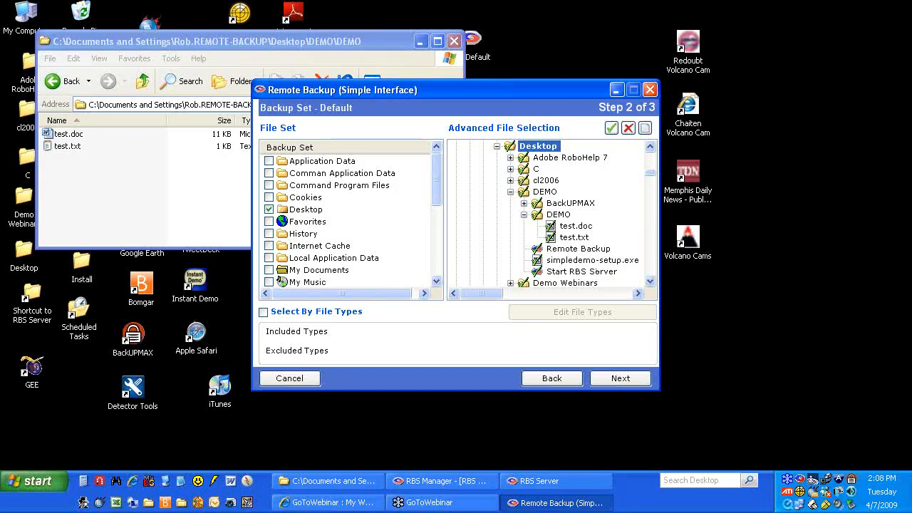
Step: Clear the Desktop selection and include only test.txt and test.doc from the nested DEMO folder in the backup set
click(644, 129)
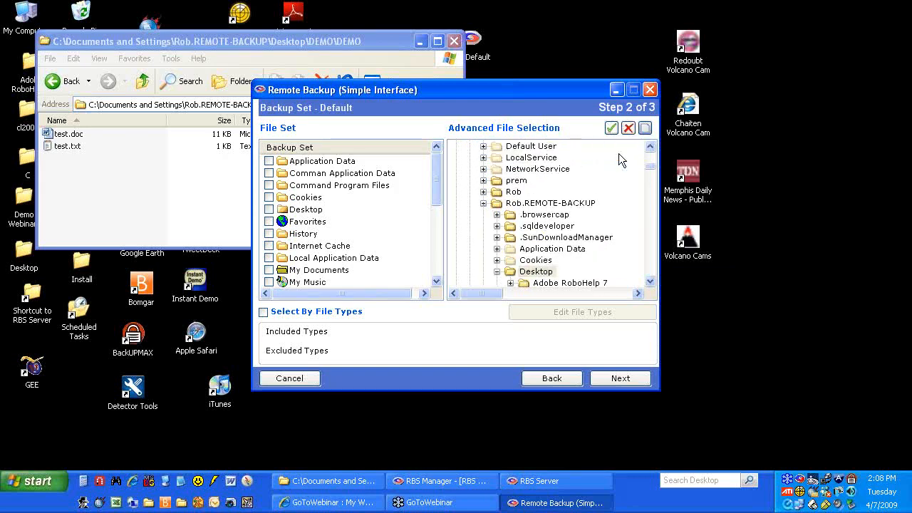
click(650, 281)
click(650, 282)
click(650, 281)
click(523, 226)
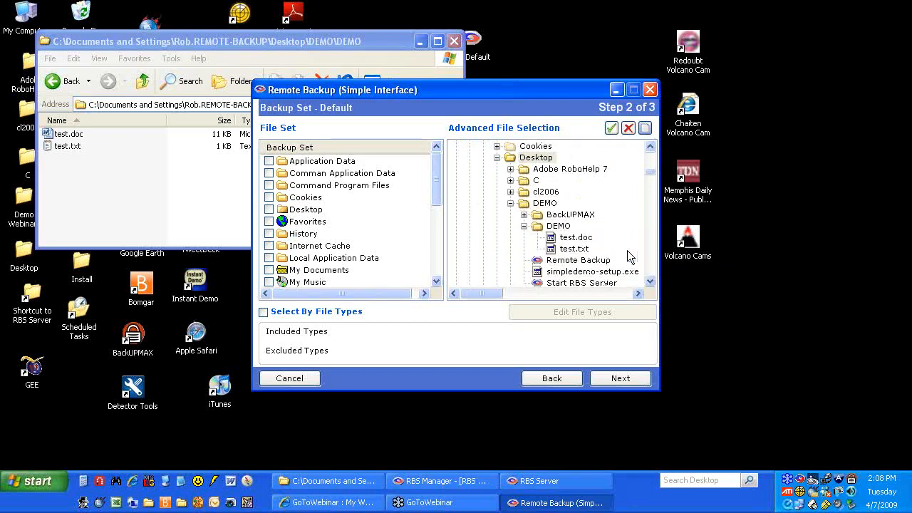
click(575, 237)
click(574, 249)
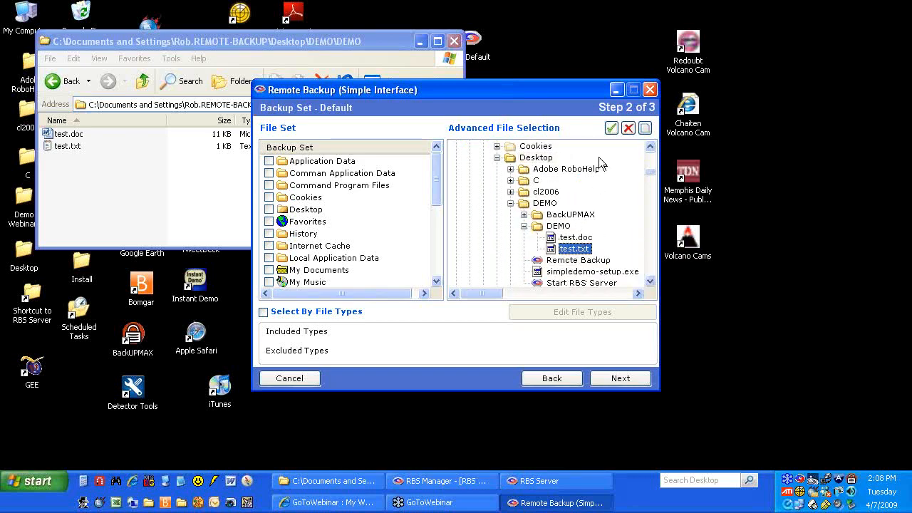
click(612, 127)
click(576, 238)
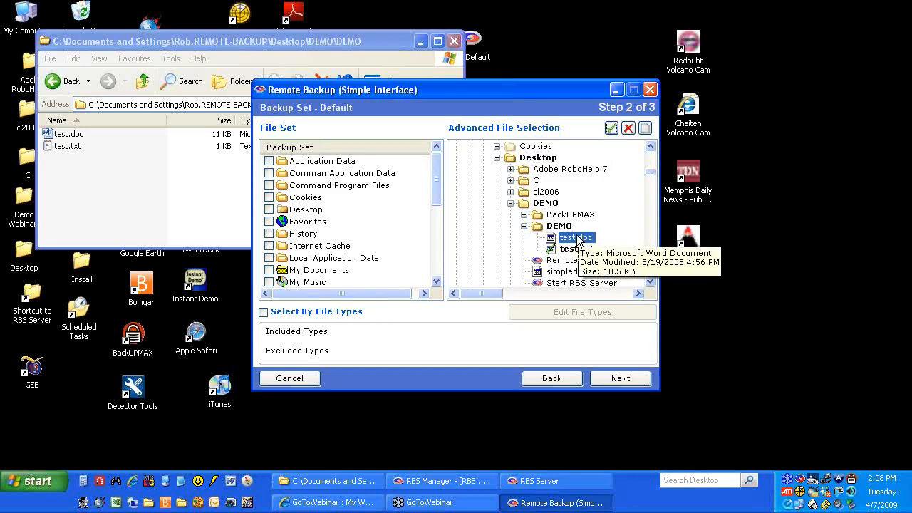
click(612, 127)
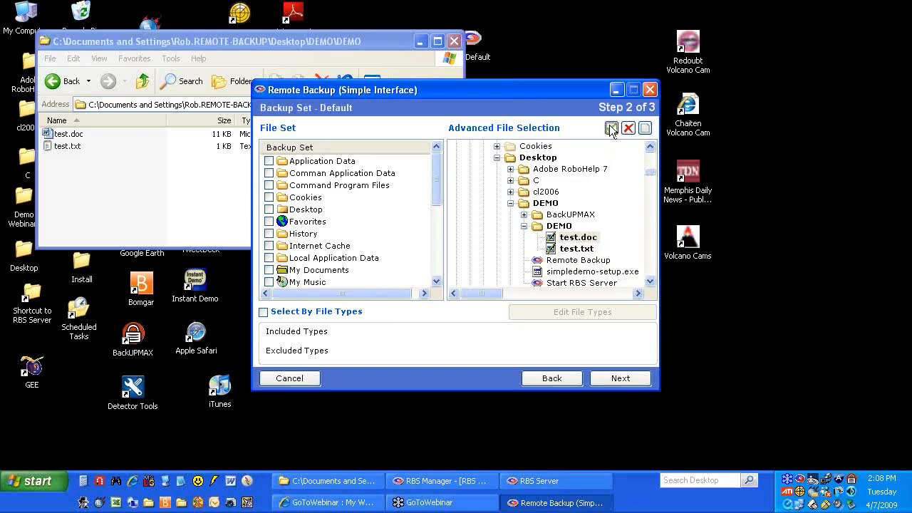
Step: Save the Default backup set and run its backup immediately
click(620, 378)
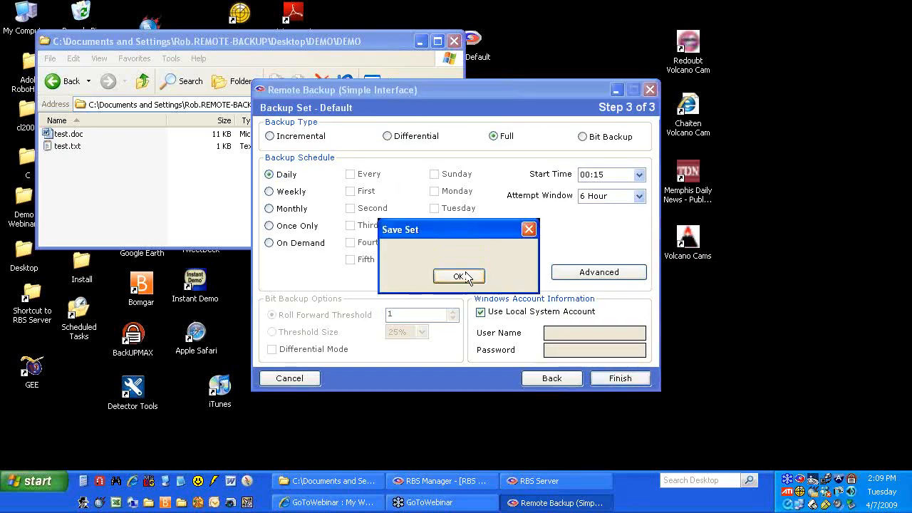
click(464, 275)
click(724, 204)
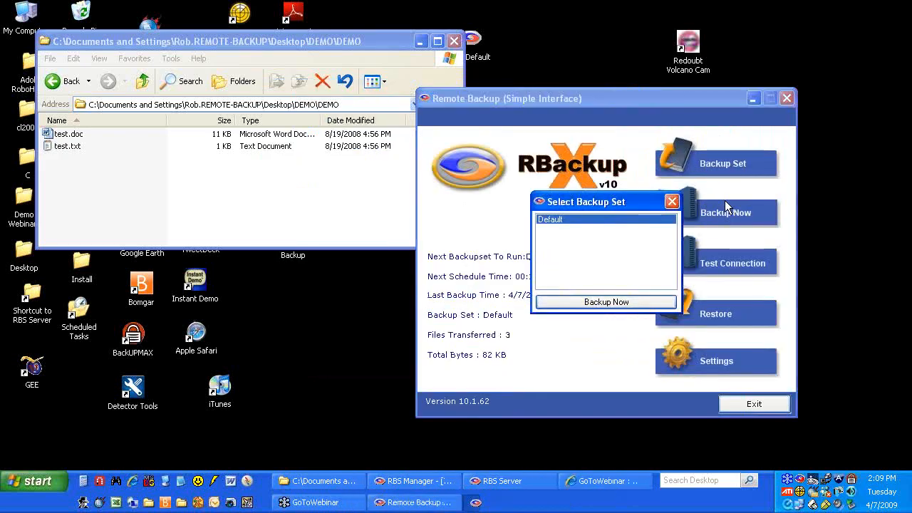
click(622, 302)
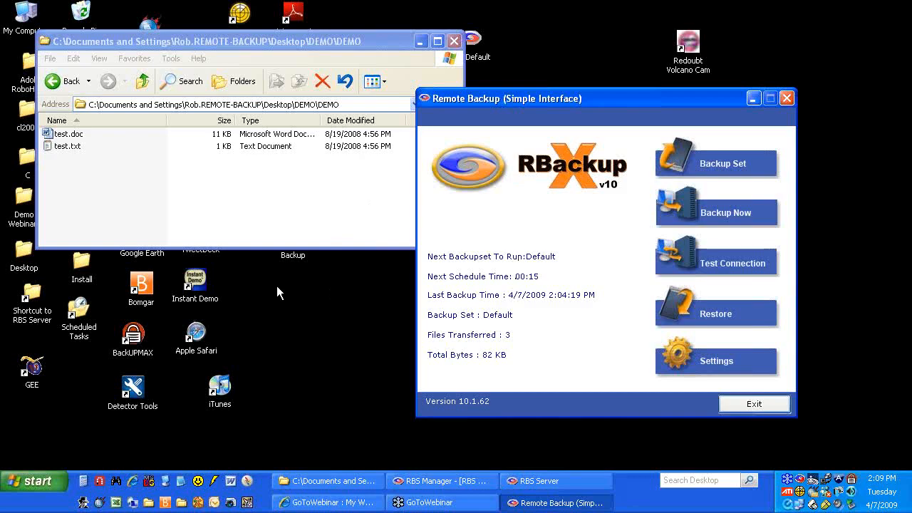
Step: Delete test.doc and test.txt from the open DEMO folder, sending both to the Recycle Bin
click(77, 140)
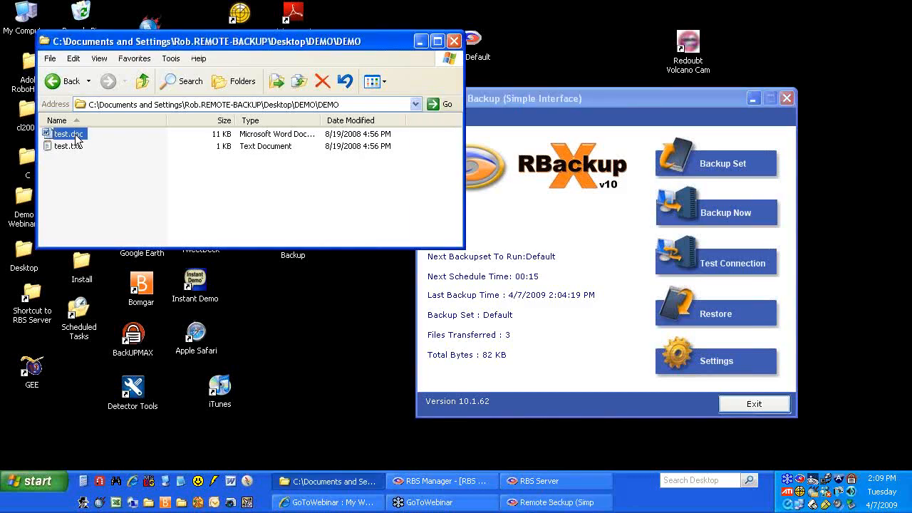
shift+click(73, 148)
key(Delete)
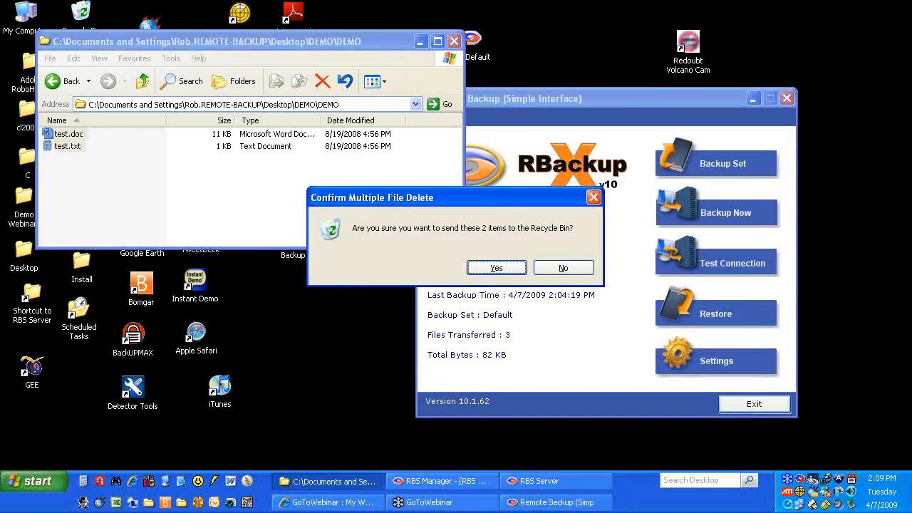
key(Return)
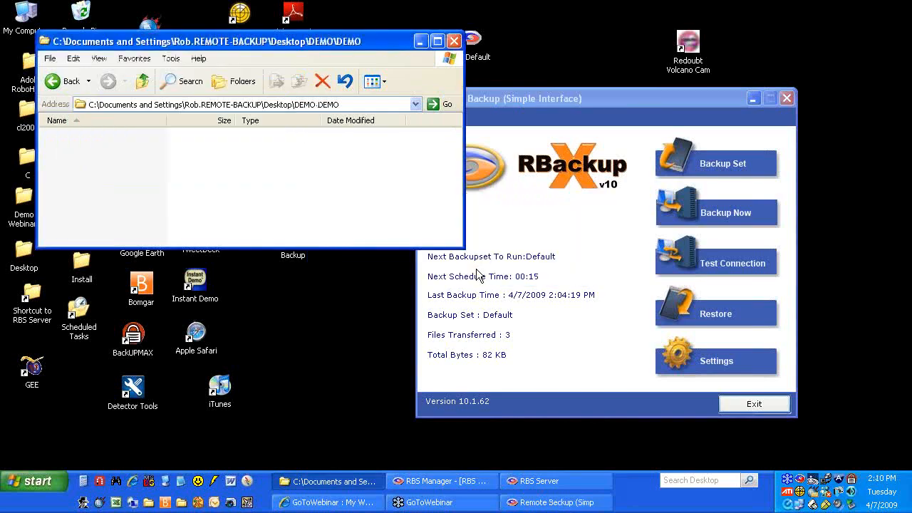
Step: Return to Remote Backup, open the restore window and search for all backed-up files across all backup sets and dates
click(571, 99)
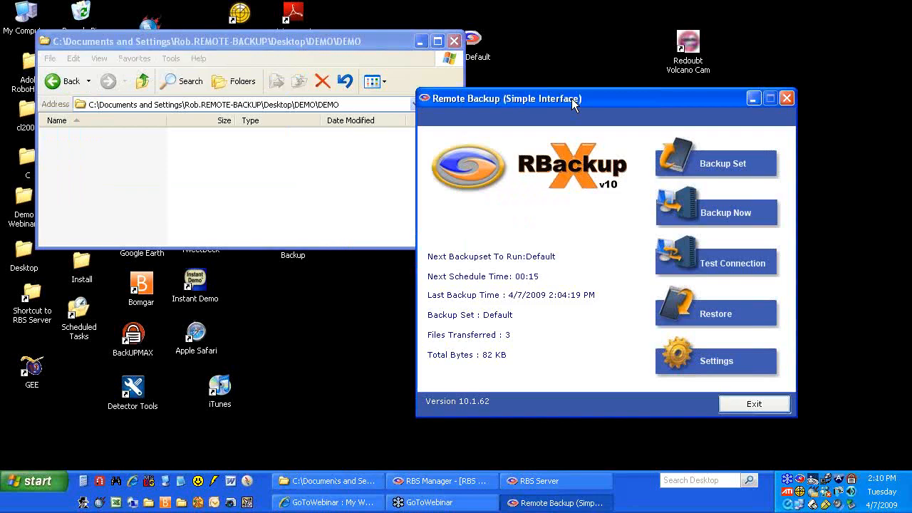
drag(572, 98, 569, 90)
click(716, 205)
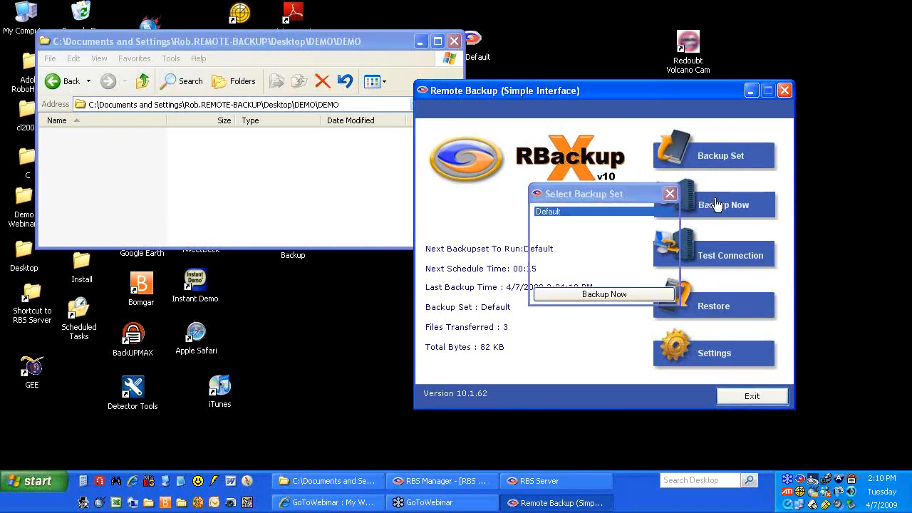
click(670, 194)
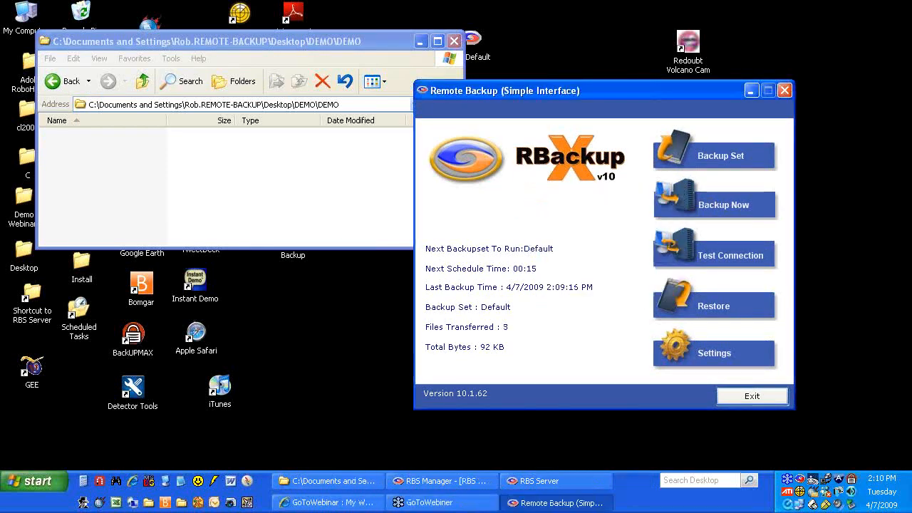
click(716, 314)
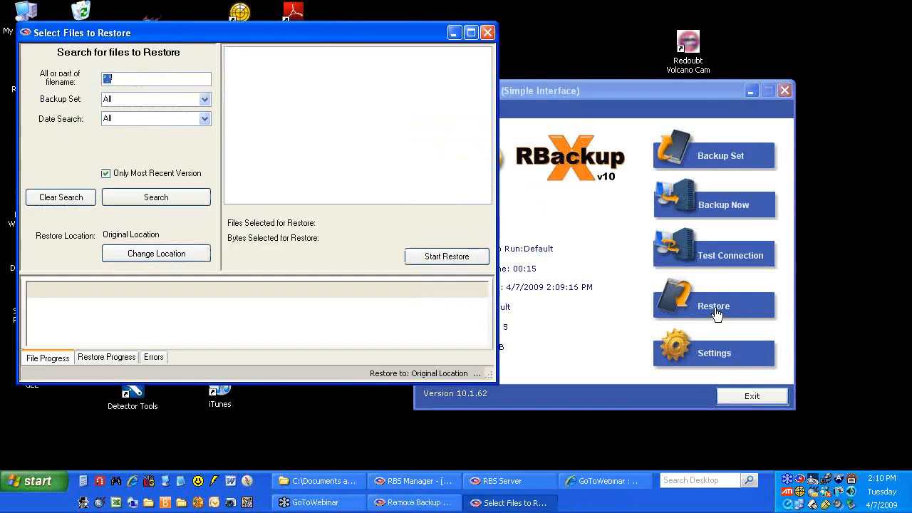
click(194, 201)
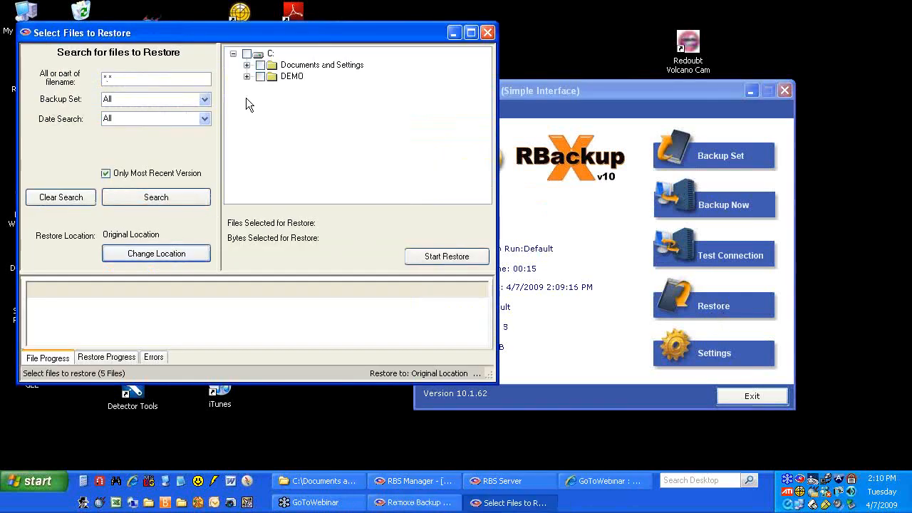
Step: Select test.txt and test.doc in the Desktop's DEMO folder under Documents and Settings for restore
click(247, 65)
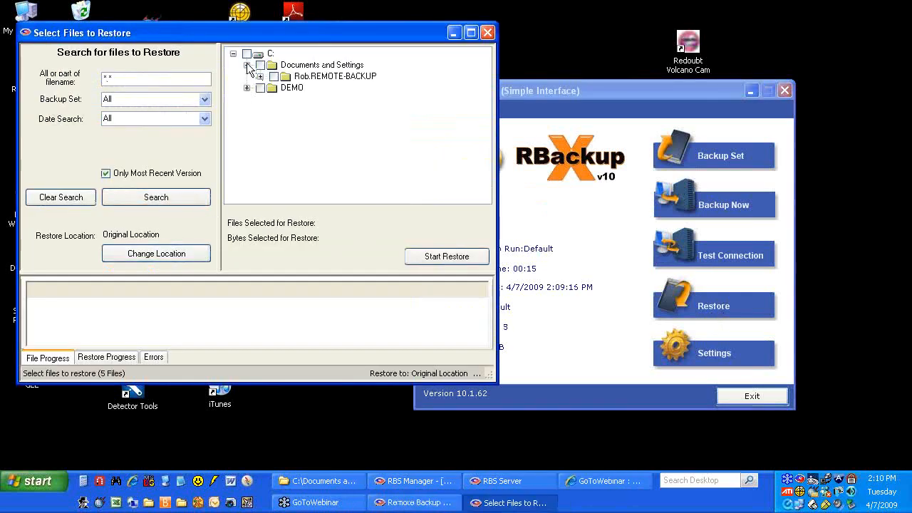
click(259, 76)
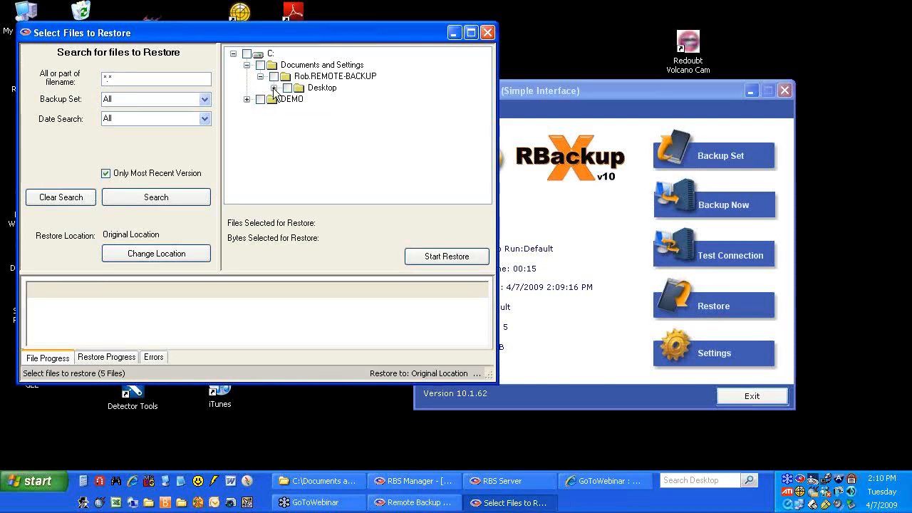
click(274, 88)
click(288, 99)
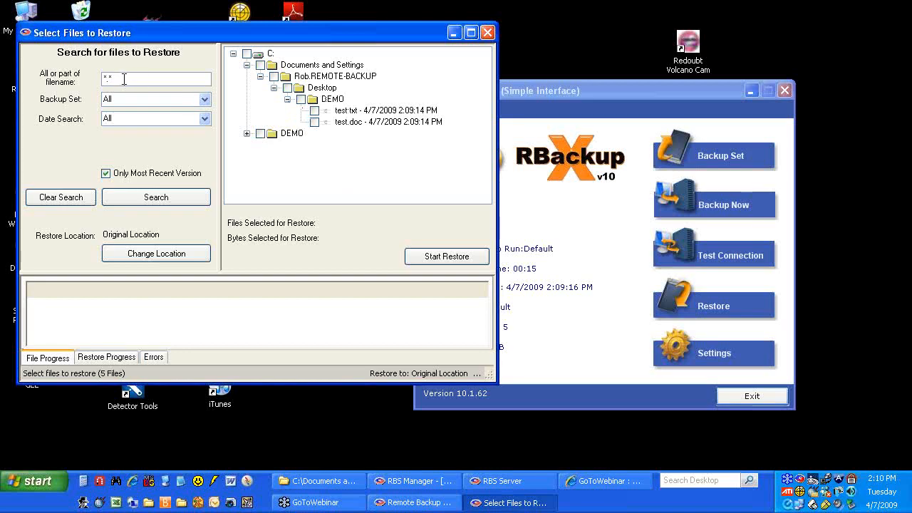
click(314, 110)
click(314, 122)
Step: Restore the selected files to their original location, uncover the DEMO folder window to check them, and close the restore window
click(447, 259)
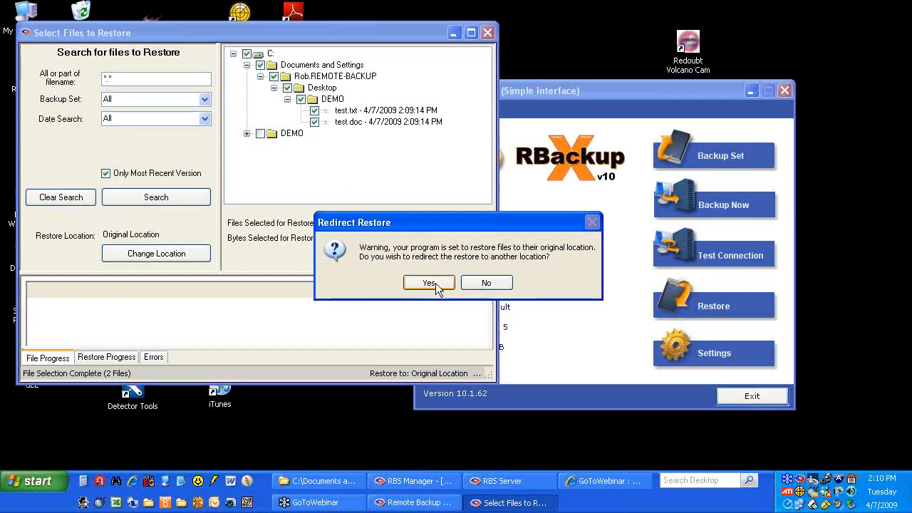
click(486, 283)
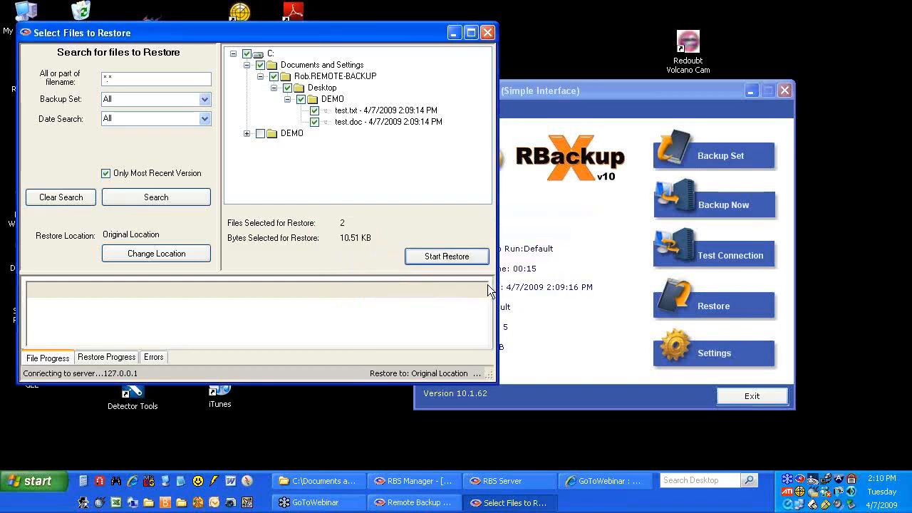
drag(320, 30, 604, 27)
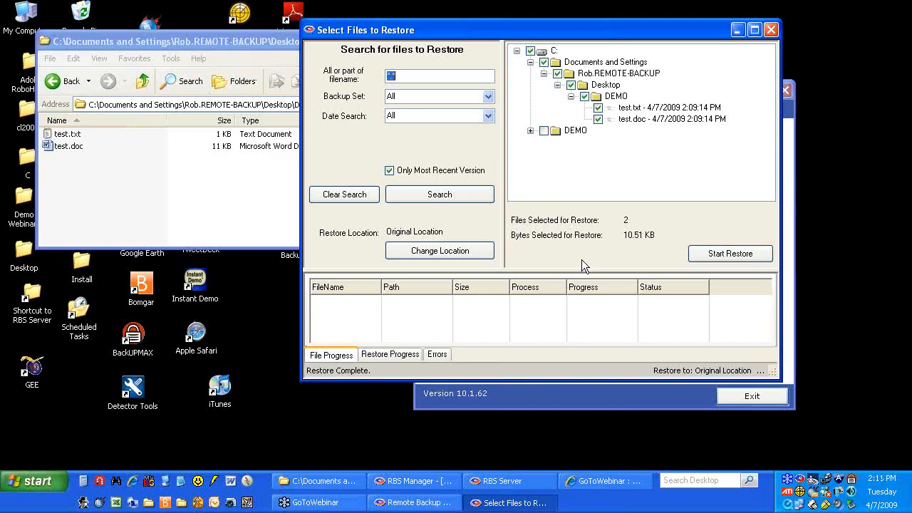
mouse_move(799, 483)
drag(483, 27, 458, 29)
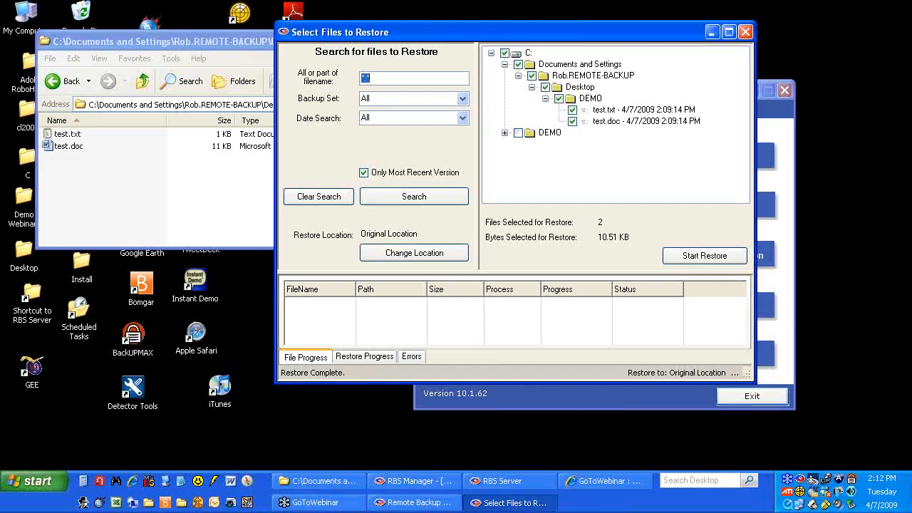
click(746, 32)
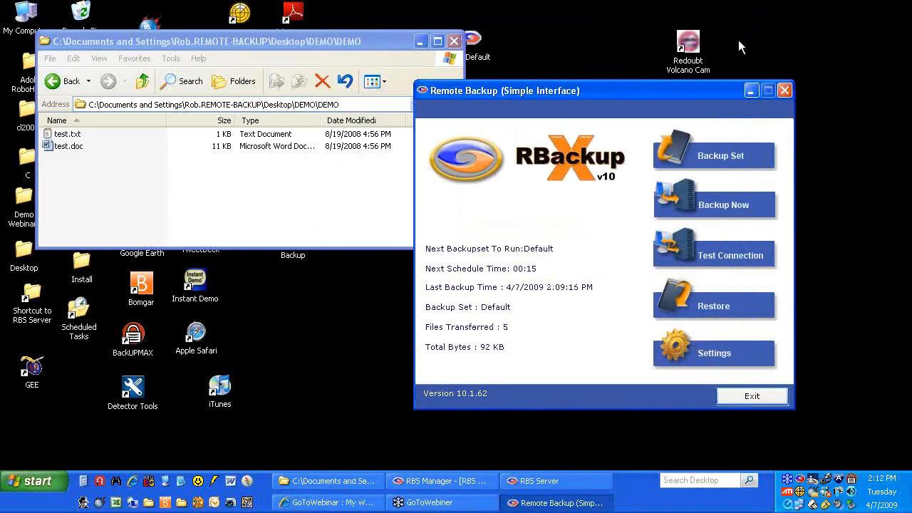
Step: Try a connection test, check the RBS Server and RBS Manager logs, and put both windows away
click(727, 263)
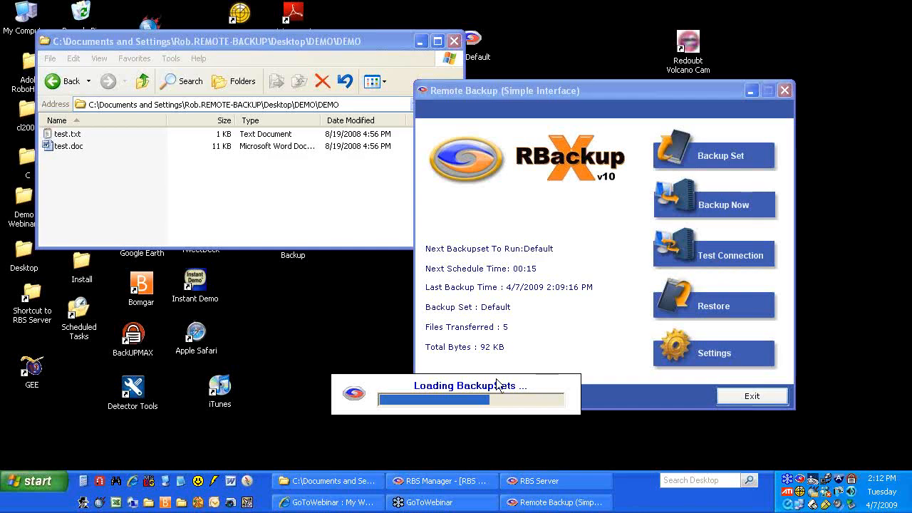
click(535, 482)
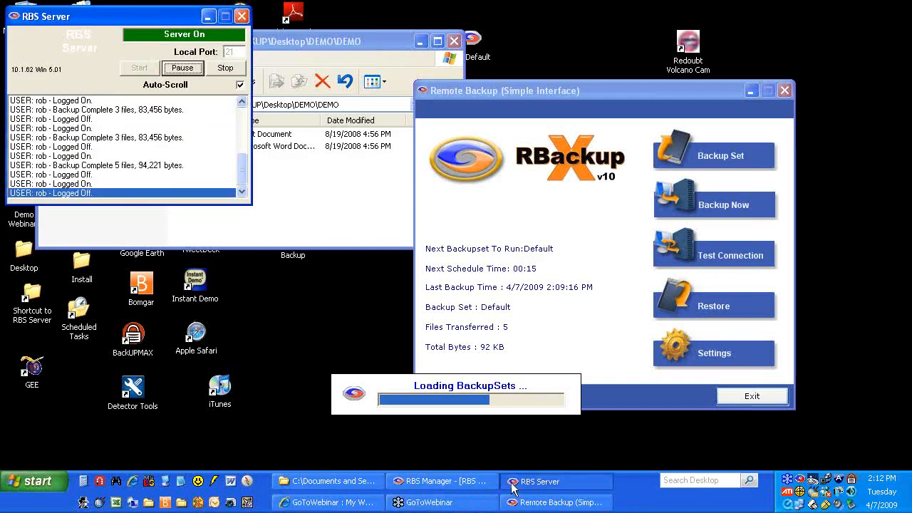
click(496, 481)
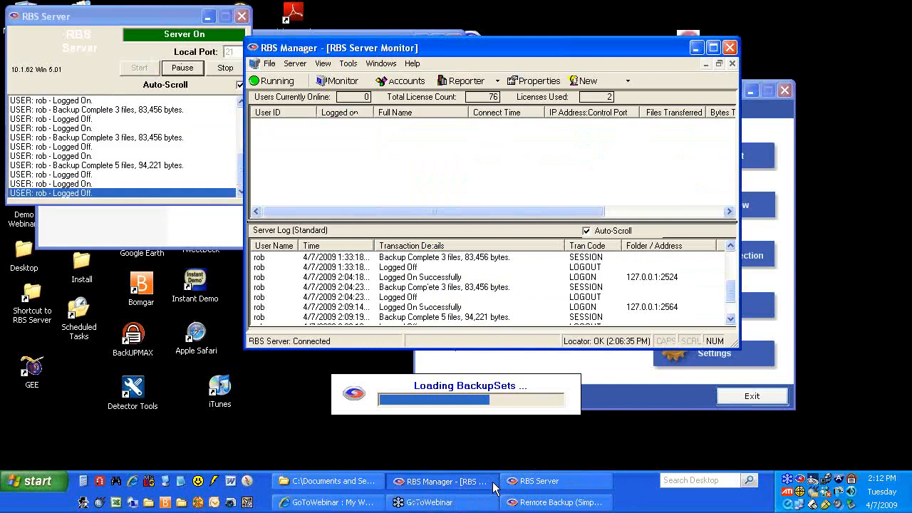
click(730, 48)
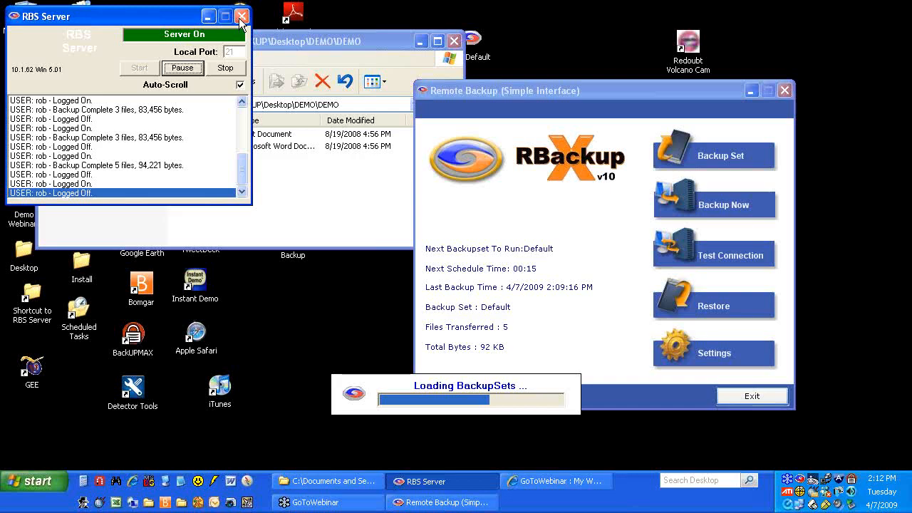
click(208, 15)
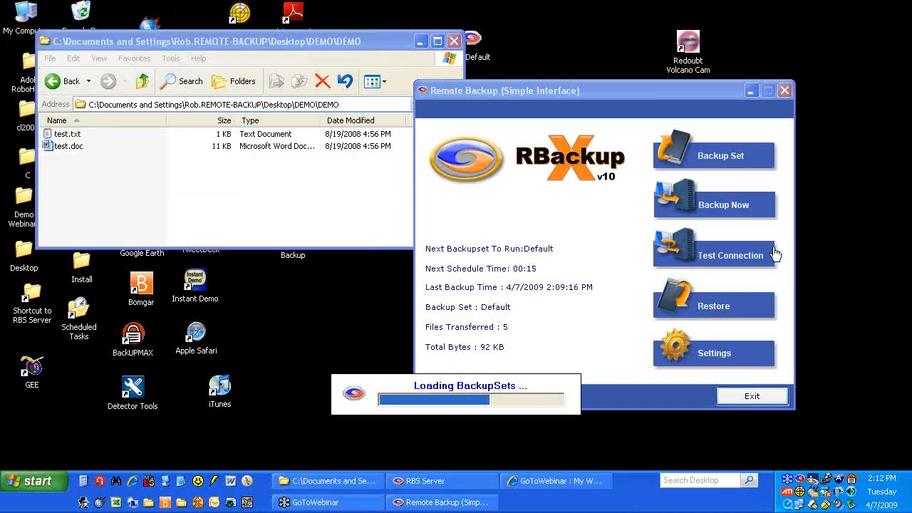
Step: Exit Remote Backup and reopen its simple interface
click(752, 396)
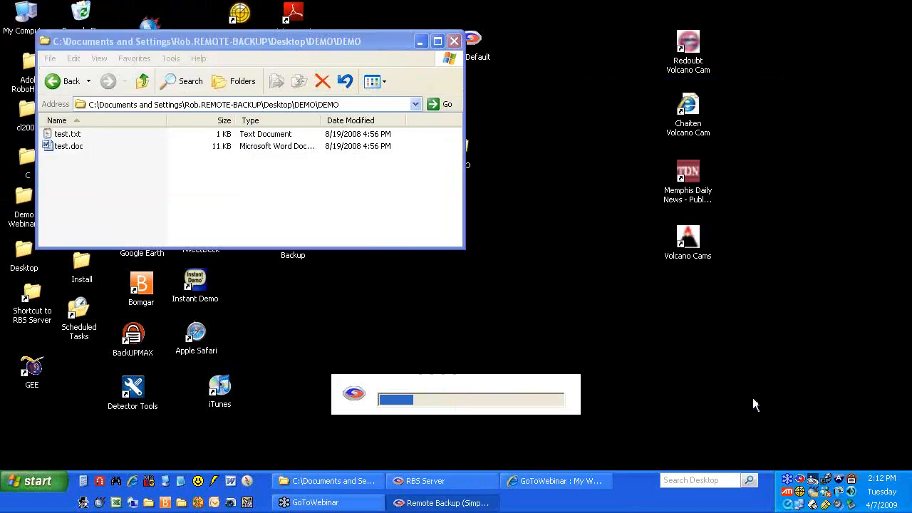
double_click(801, 482)
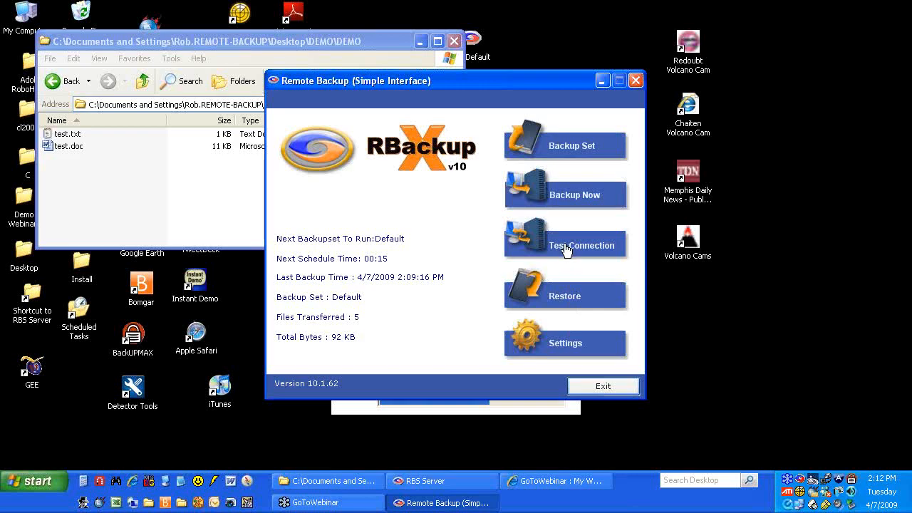
Step: Move the simple interface aside, end the Remote Backup (Simple Interface) task in Task Manager, and close Task Manager
drag(491, 79, 608, 43)
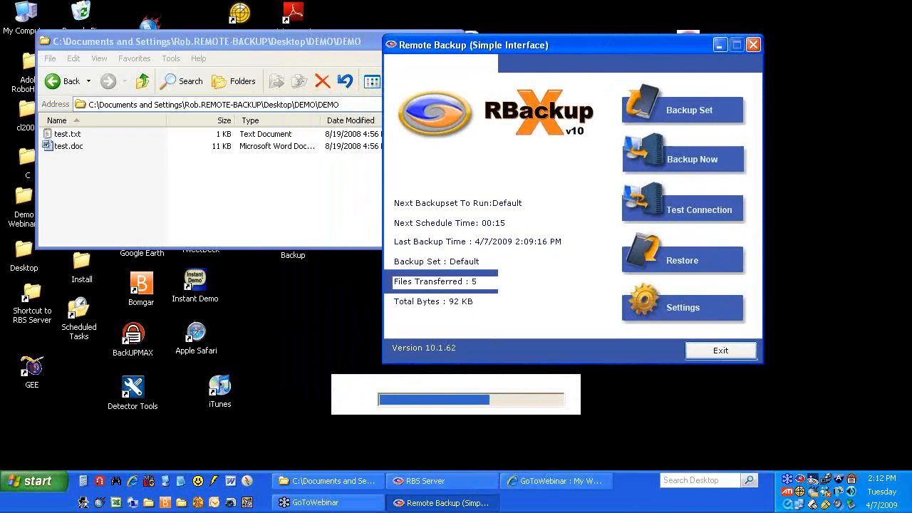
right_click(634, 487)
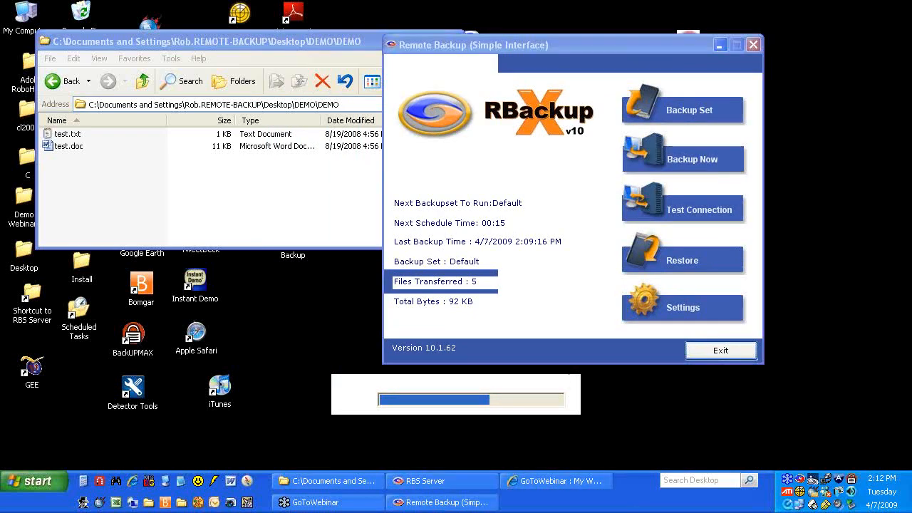
click(670, 444)
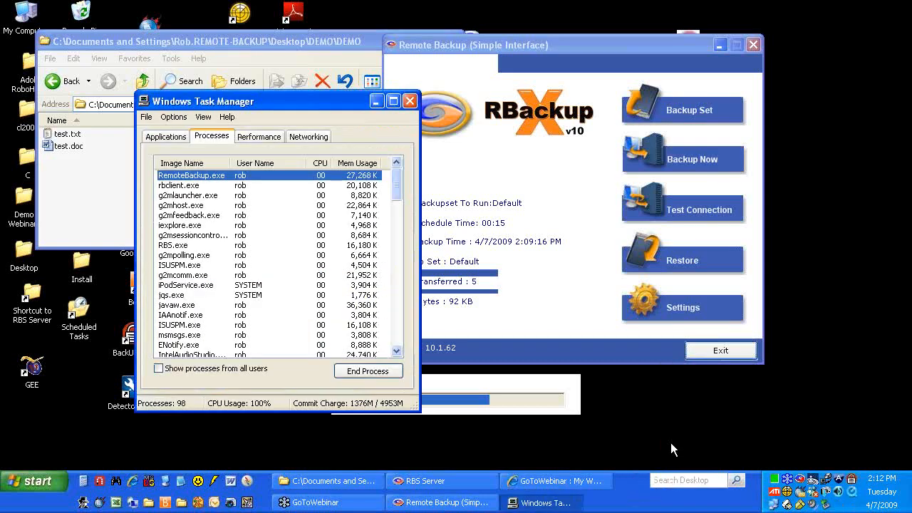
click(163, 138)
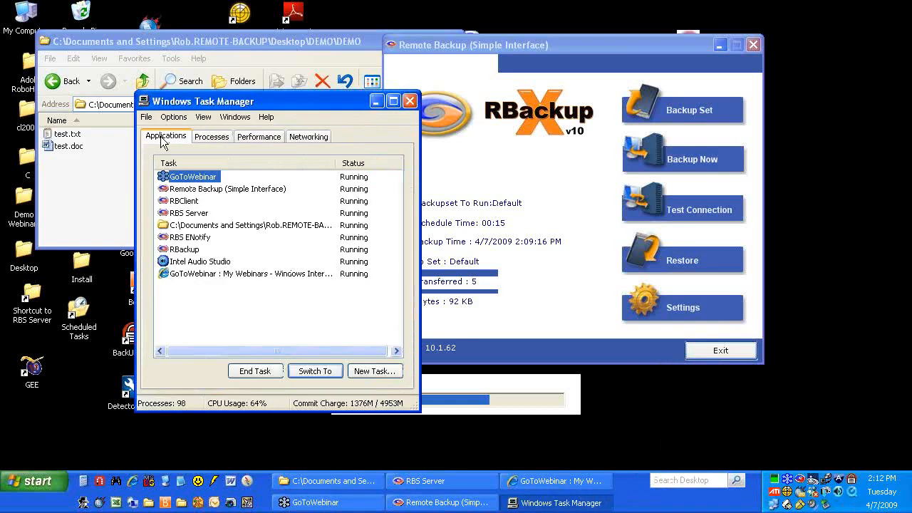
click(197, 189)
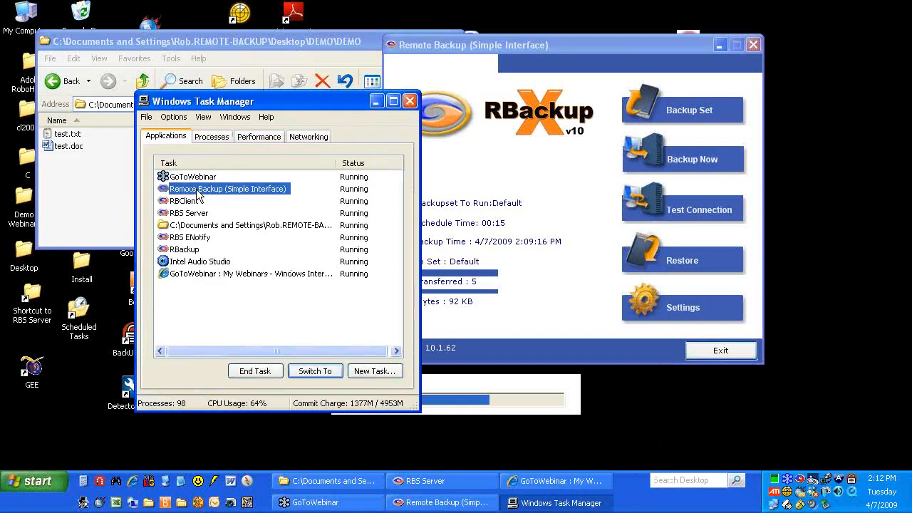
click(255, 372)
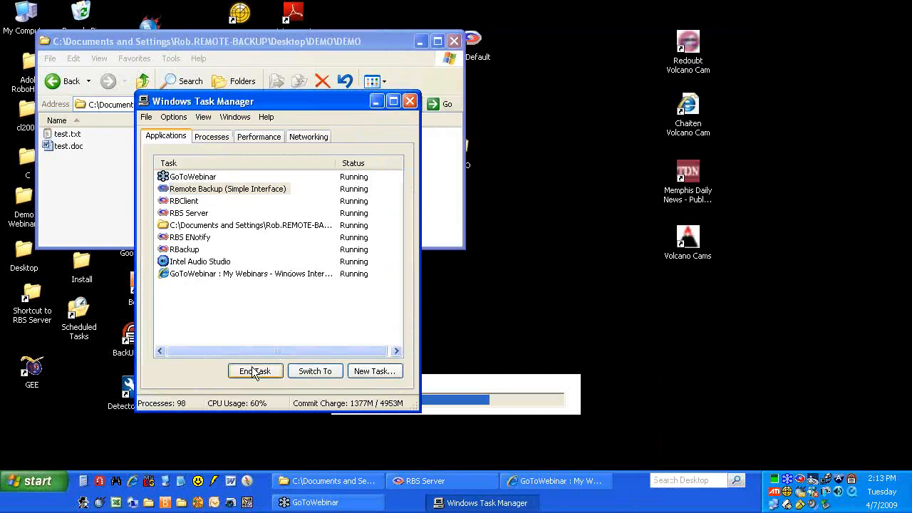
click(411, 101)
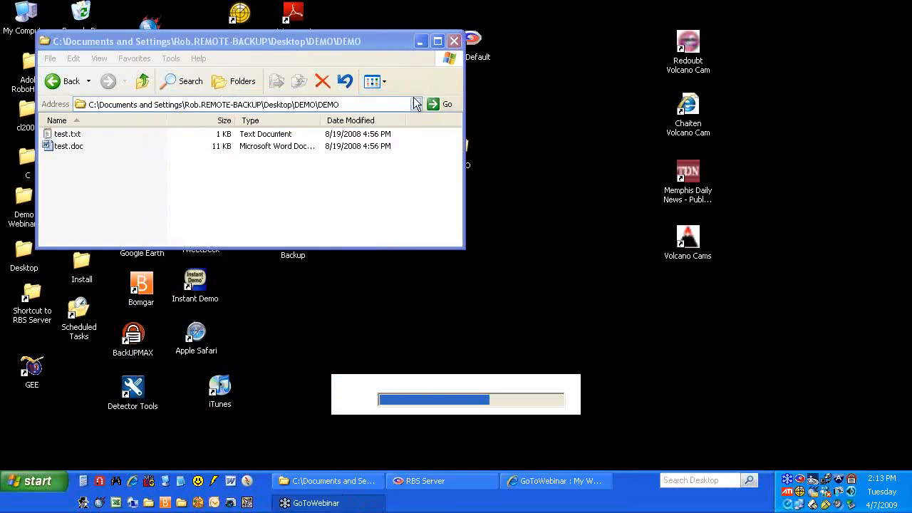
Step: Reopen and close the simple interface, and end the RBClient and RBackup tasks in Task Manager
double_click(799, 480)
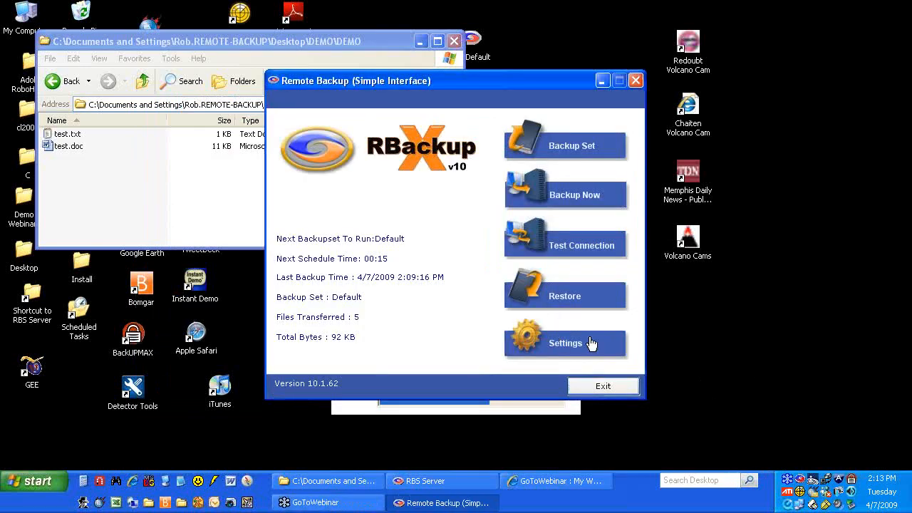
click(636, 80)
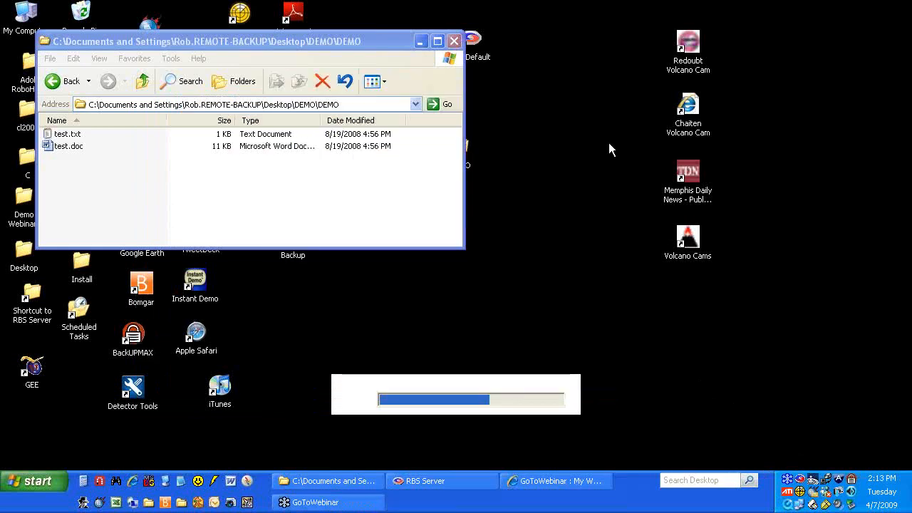
right_click(637, 497)
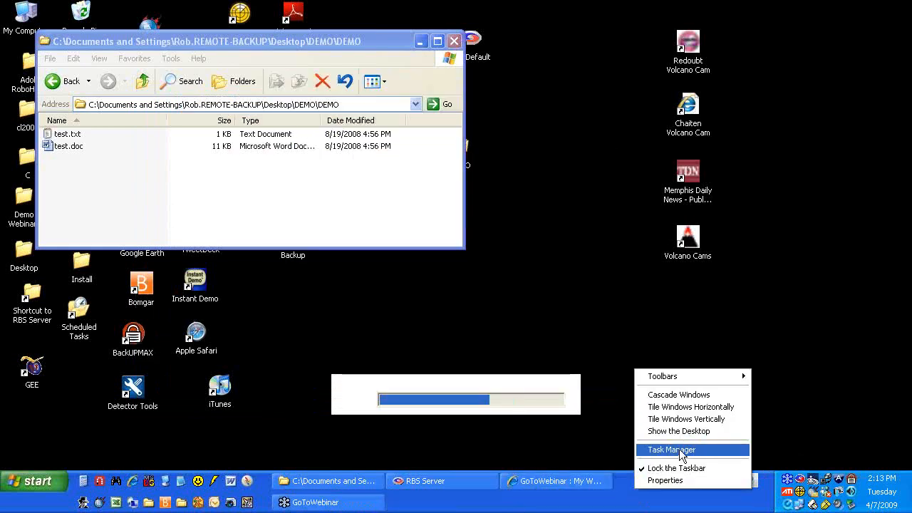
click(681, 448)
click(191, 190)
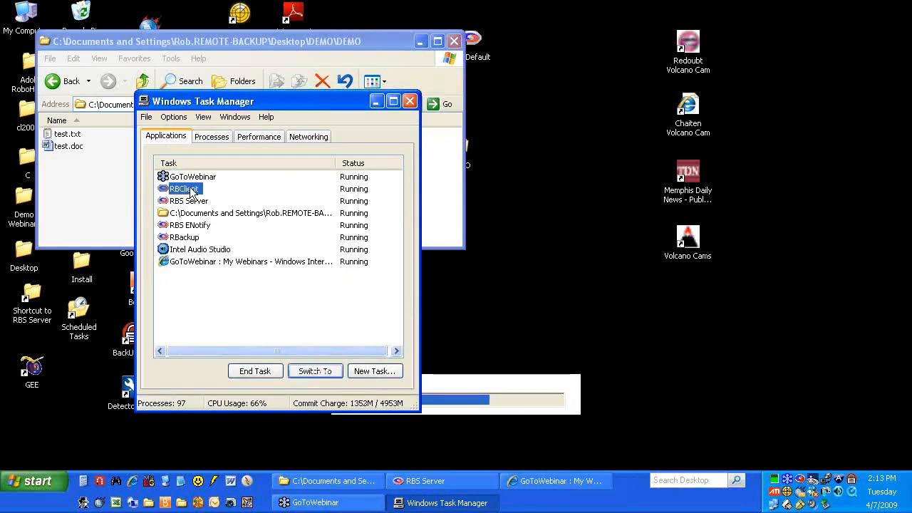
click(277, 371)
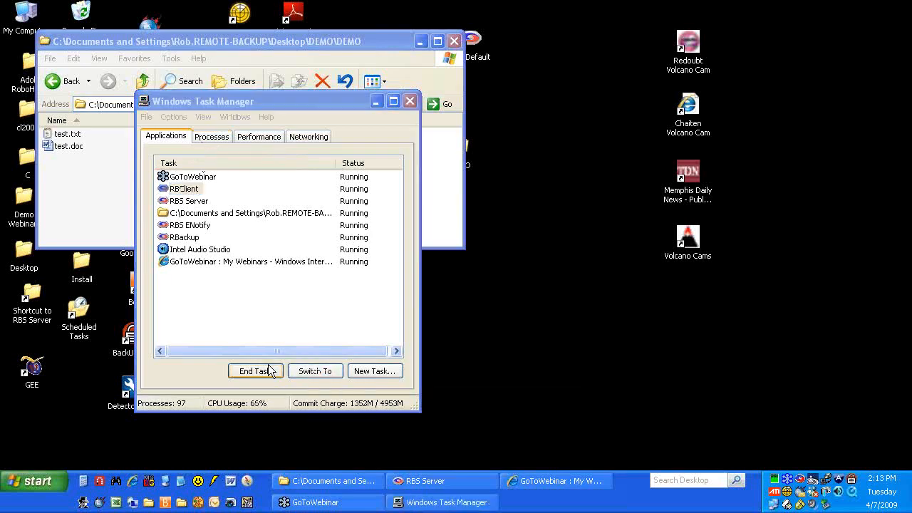
click(196, 226)
click(266, 372)
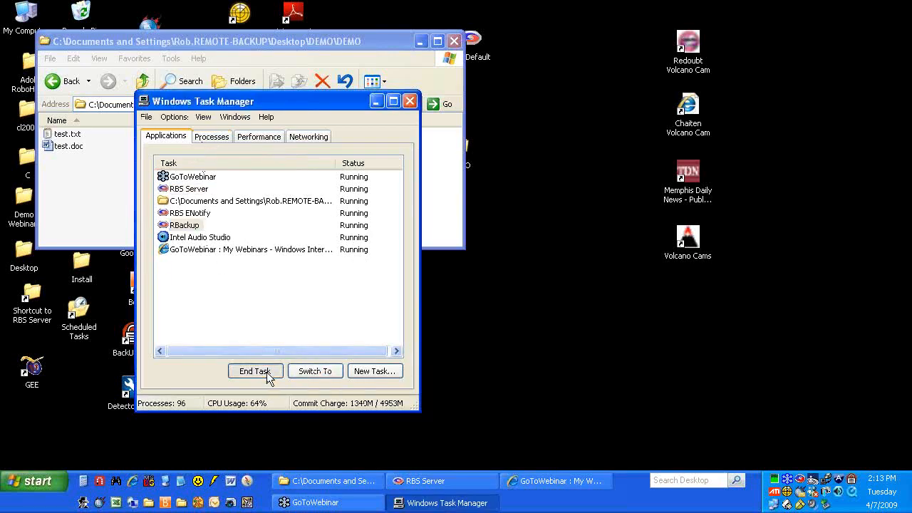
click(408, 101)
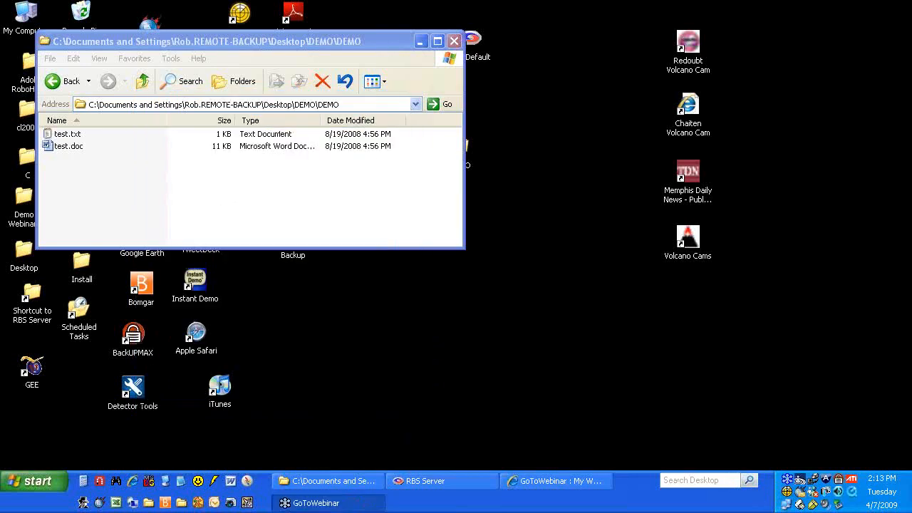
Step: Move the DEMO folder window off the Remote Backup desktop shortcut and relaunch the simple interface from it
drag(253, 44, 501, 173)
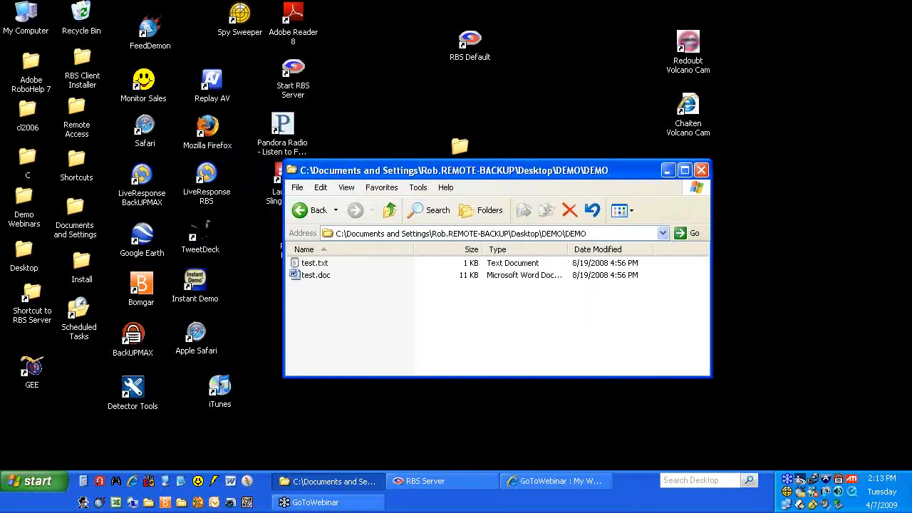
drag(385, 171, 419, 141)
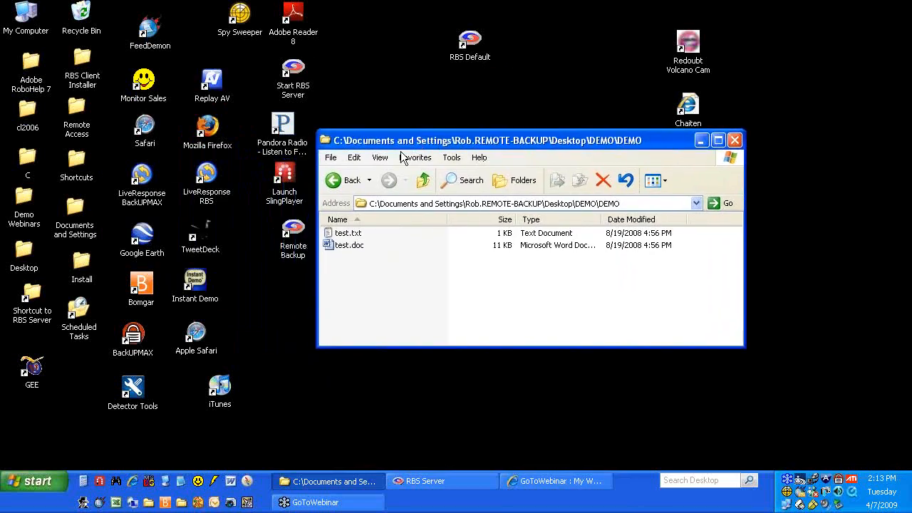
click(299, 241)
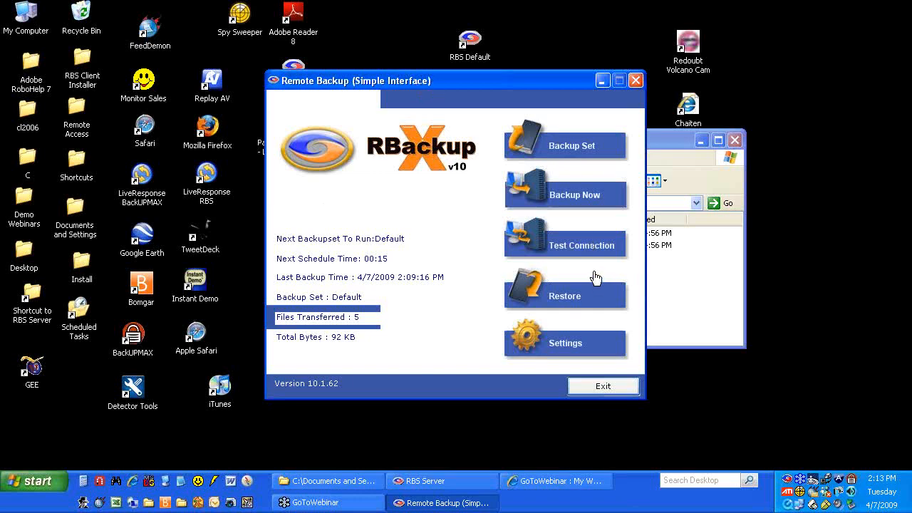
drag(464, 82, 553, 59)
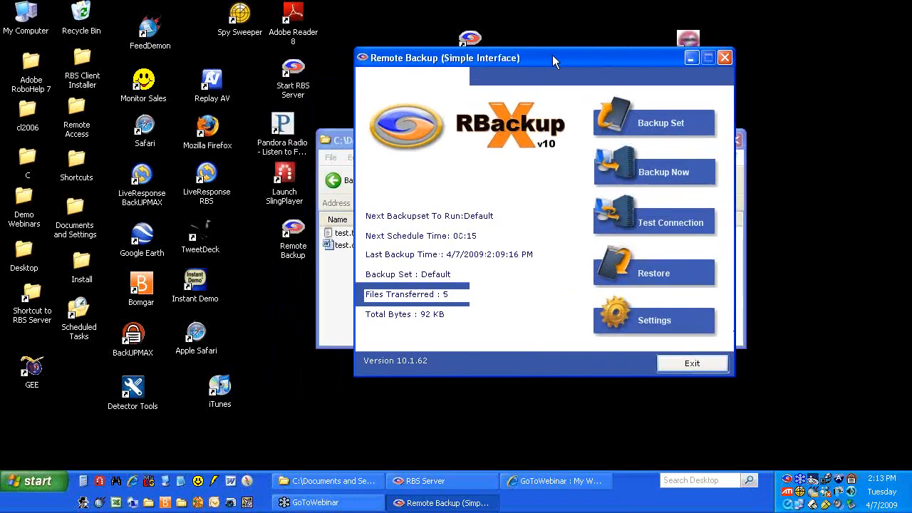
Step: Run the connection test, close its results, and uncover the DEMO folder window before returning to the simple interface
click(663, 226)
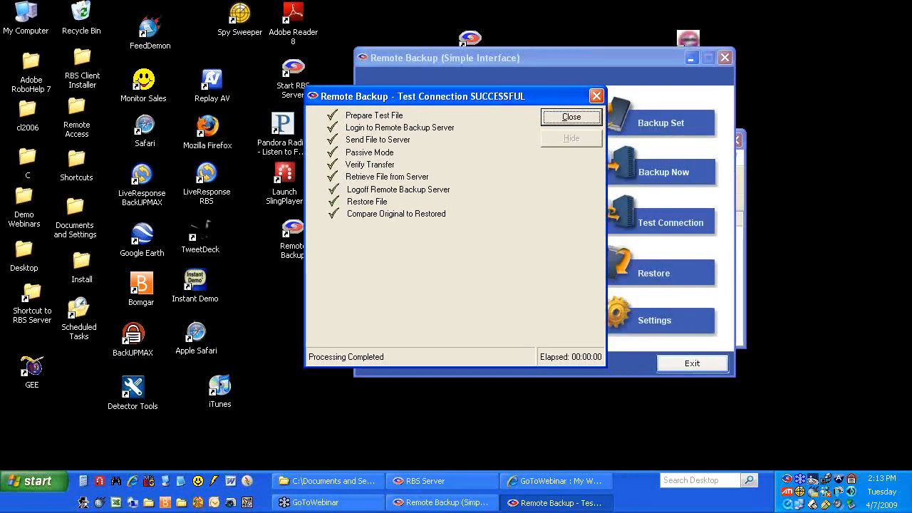
click(571, 117)
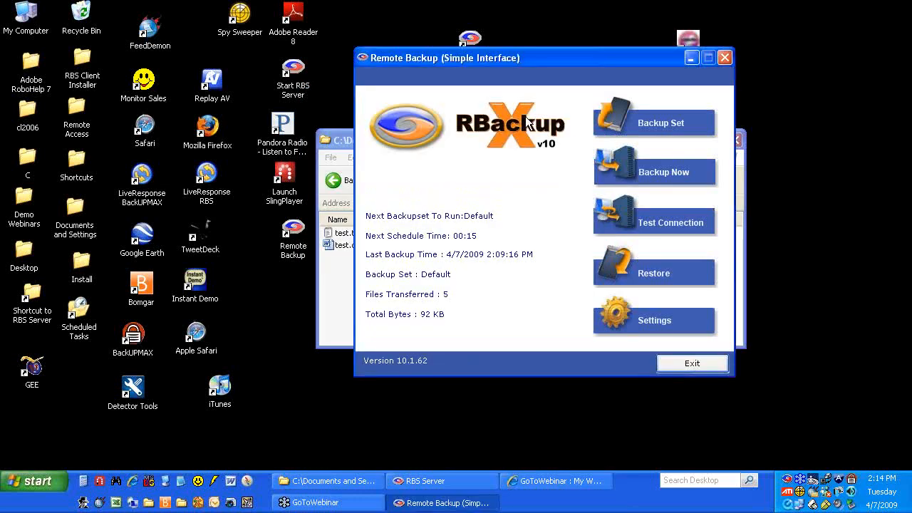
drag(349, 134, 186, 126)
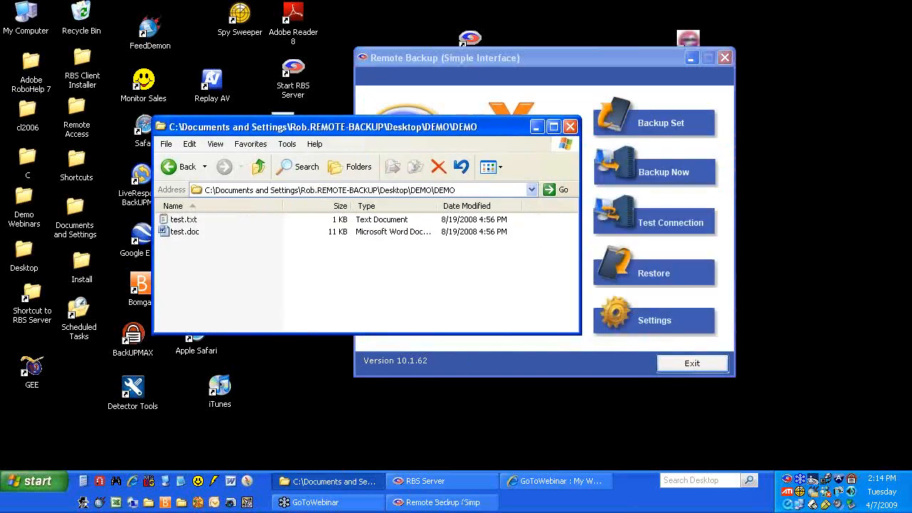
click(495, 57)
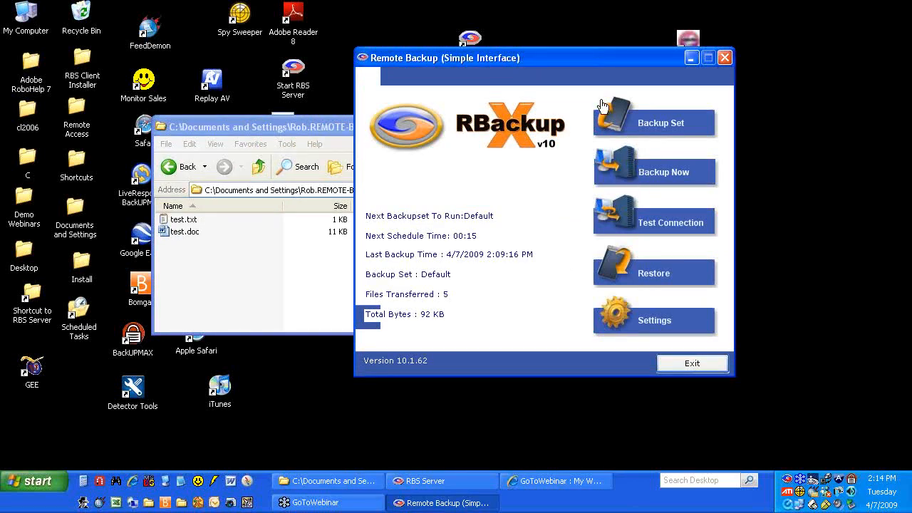
Step: Unlock the login information in the simple interface's Settings with the password, review the fields, and cancel
click(649, 322)
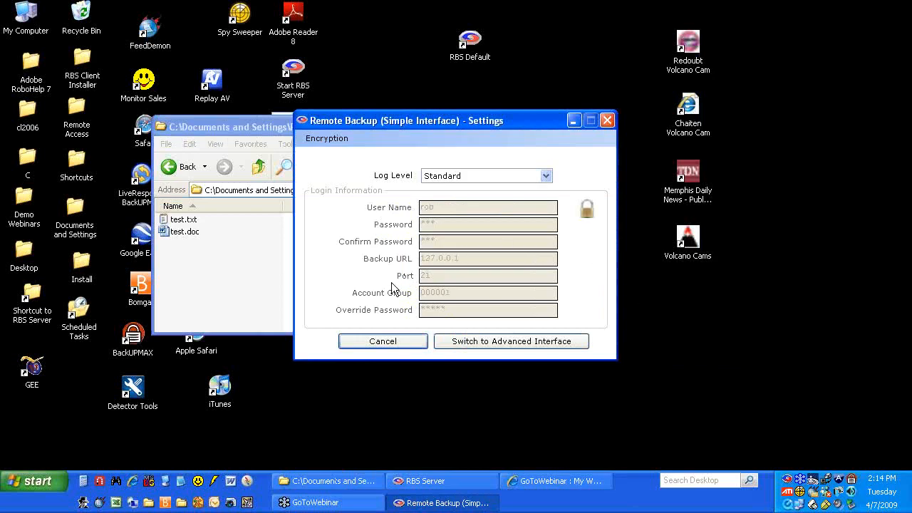
drag(445, 123, 447, 119)
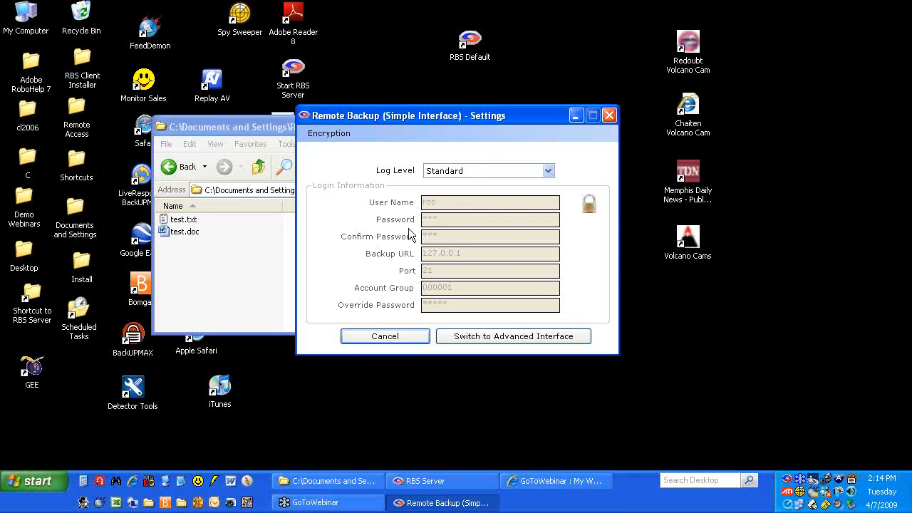
click(590, 204)
text(***)
key(Return)
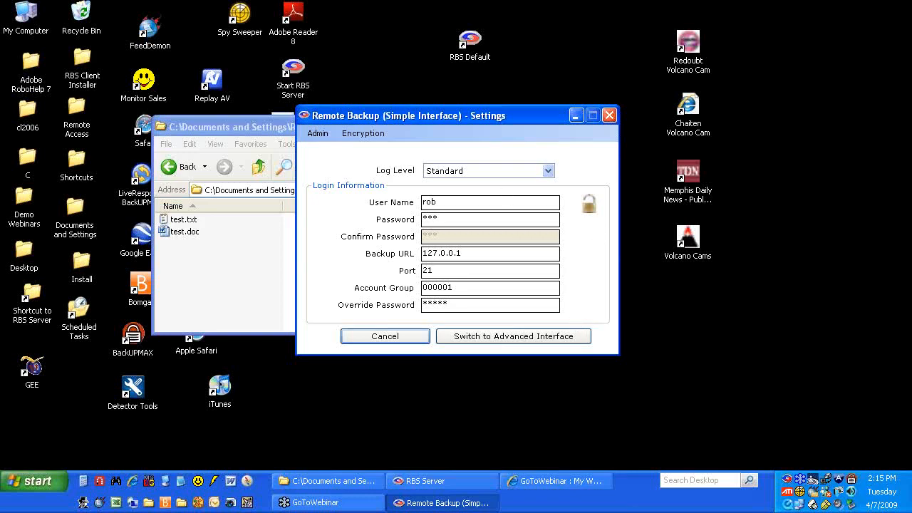
click(384, 335)
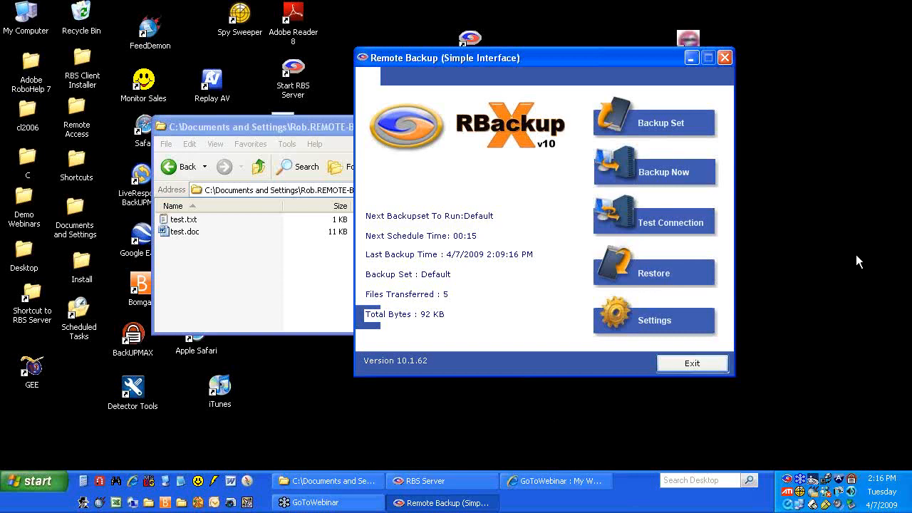
Step: Shift the simple interface aside, open RBS Manager, and bring up its Customize Client Installer window
drag(537, 63, 486, 56)
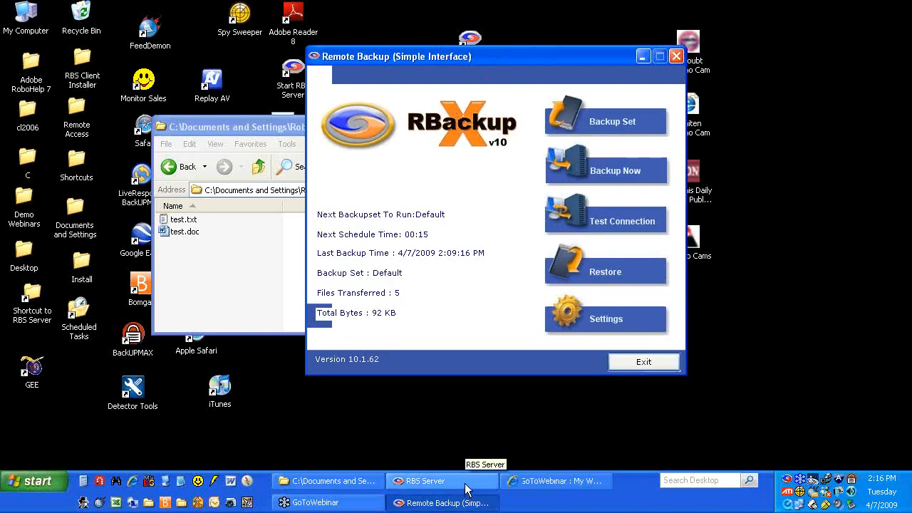
double_click(299, 88)
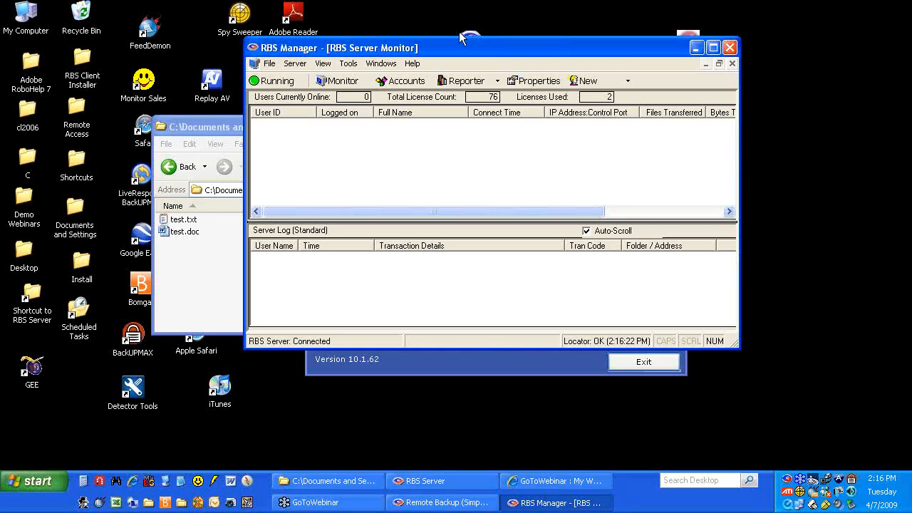
click(348, 63)
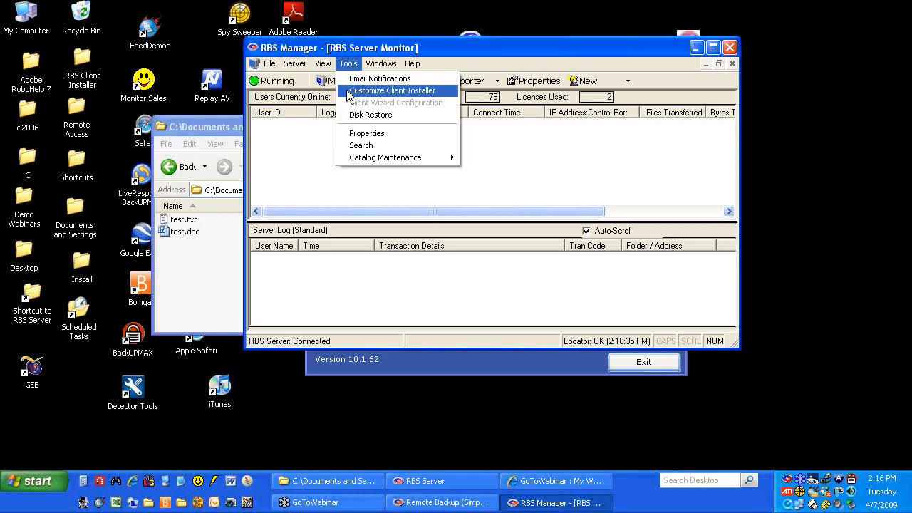
click(348, 92)
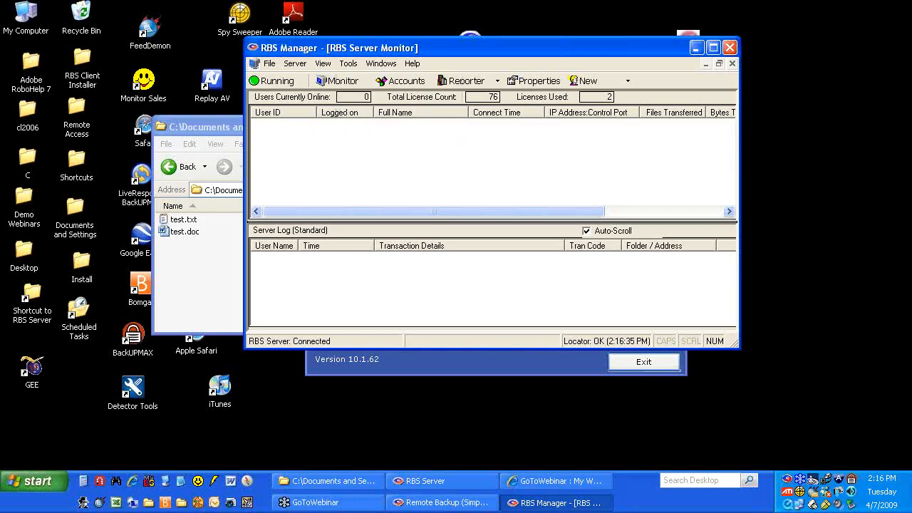
drag(362, 79, 365, 57)
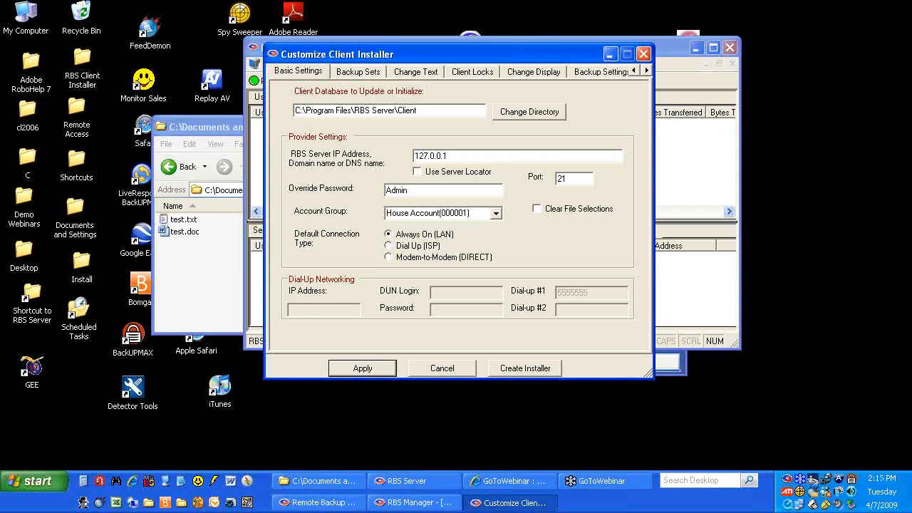
Step: Review the installer's Backup Sets, Change Text, Client Locks, Change Display and Backup Settings pages, and return to Change Display
click(354, 72)
click(405, 72)
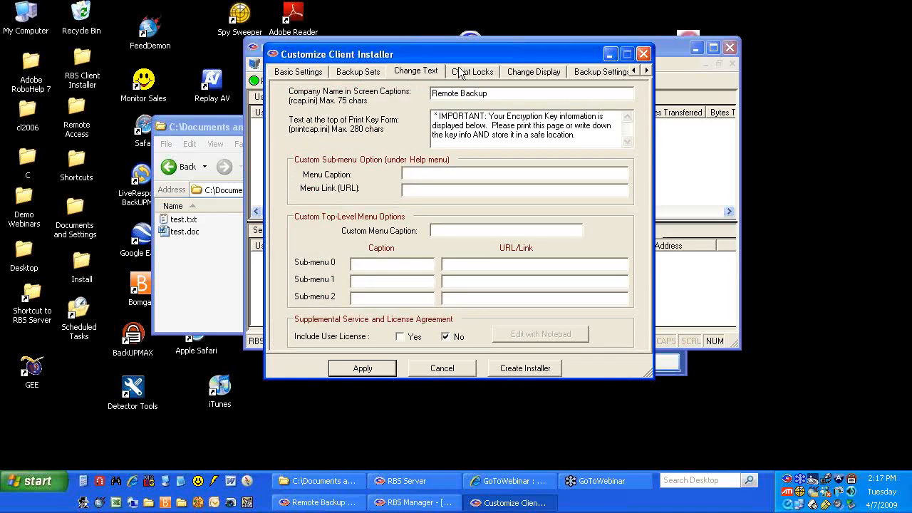
click(469, 72)
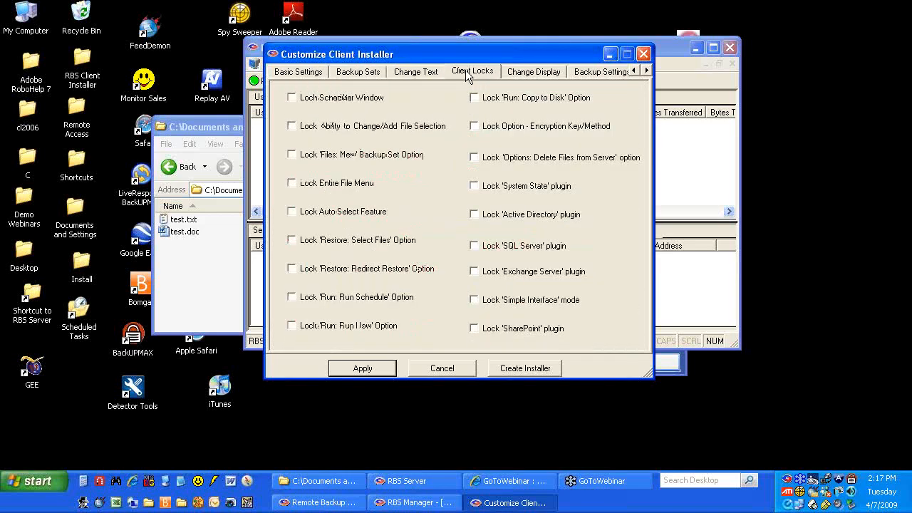
click(509, 74)
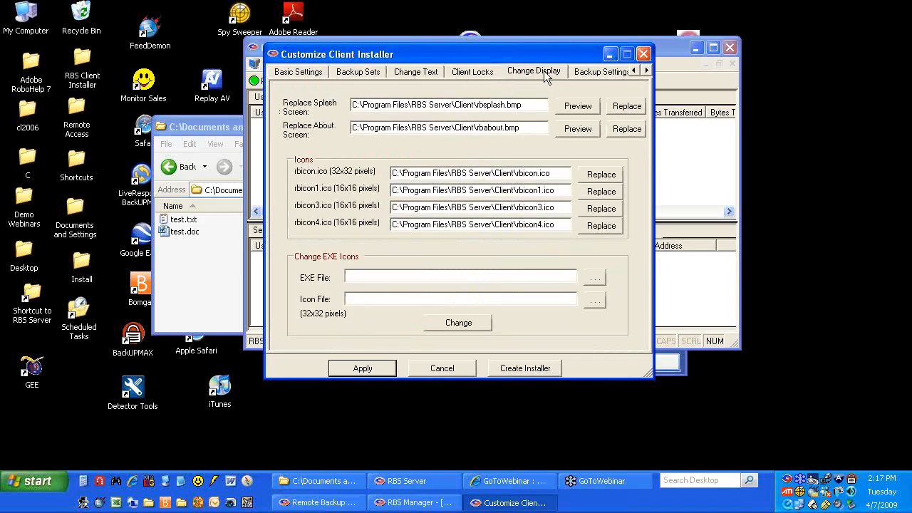
click(593, 74)
click(481, 75)
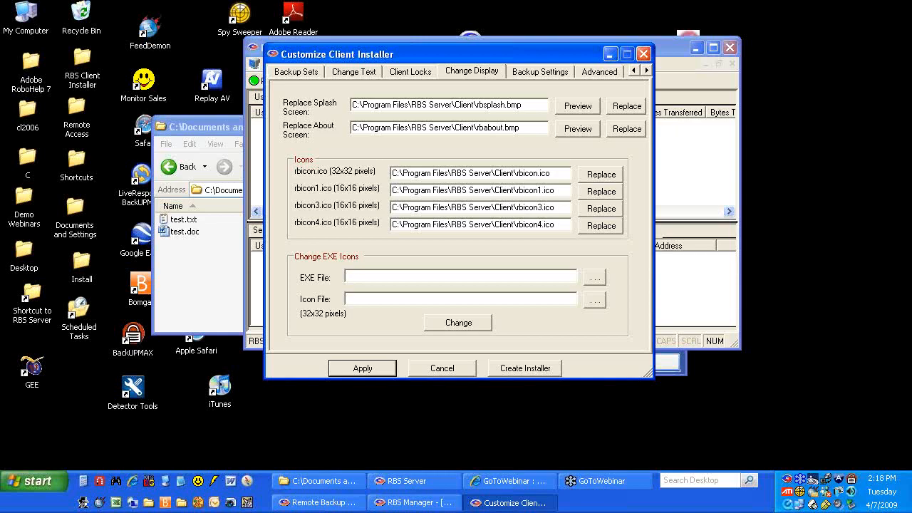
Step: On Client Locks, lock the SharePoint, Exchange Server, SQL Server, Active Directory and System State plugins, Simple Interface mode, Encryption Key/Method and 'Run: Copy to Disk'
click(302, 75)
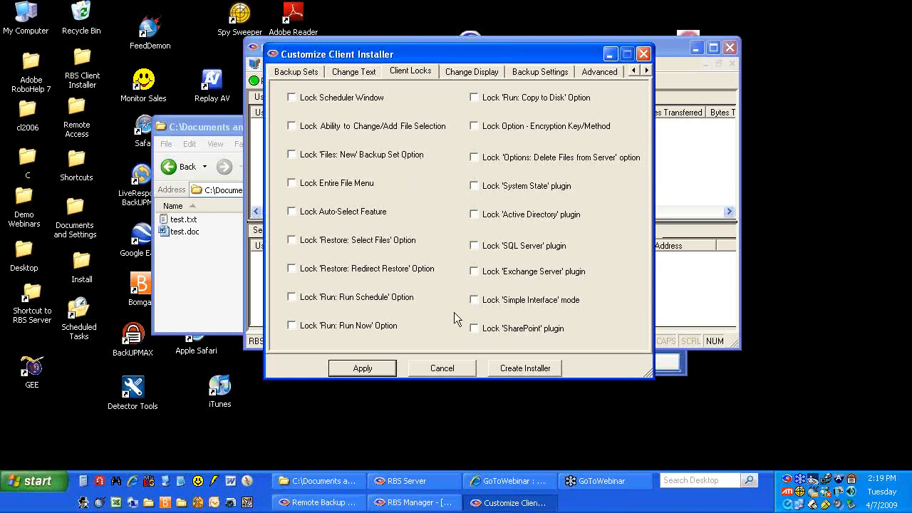
click(473, 330)
click(474, 300)
click(476, 274)
click(474, 186)
click(475, 99)
Step: Lock the Auto-Select Feature and the 'Files: New' Backup Set option, and apply the client locks to the database
click(292, 212)
click(292, 97)
click(291, 99)
click(293, 155)
click(360, 367)
click(426, 308)
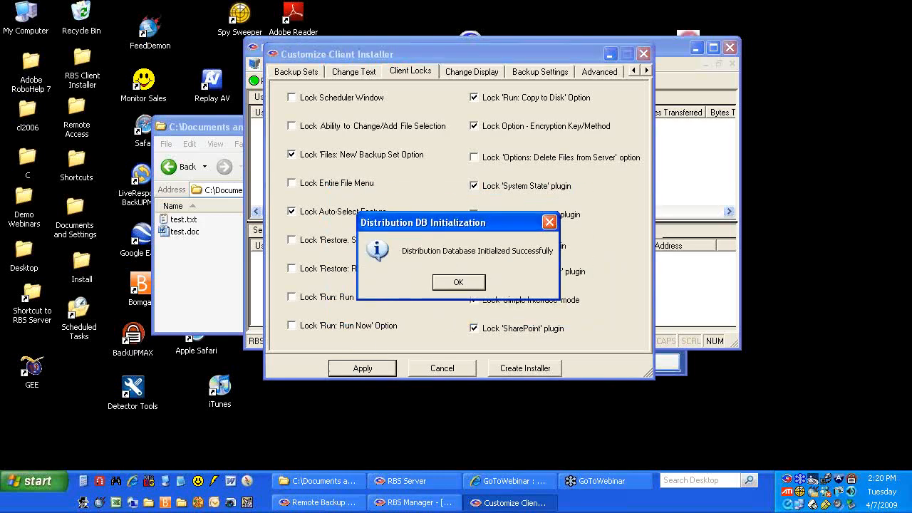
click(458, 284)
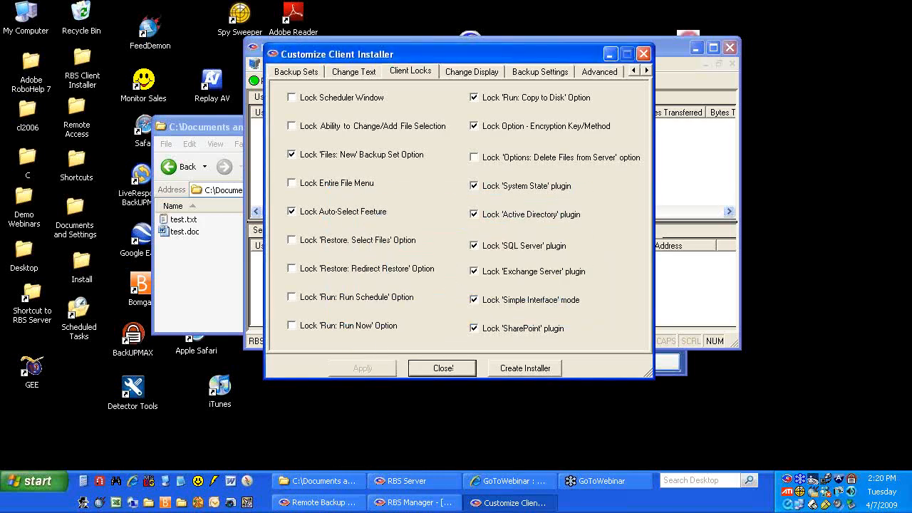
Step: Choose Simple as the client's Start Mode in the Advanced settings and apply the change to the database
click(597, 72)
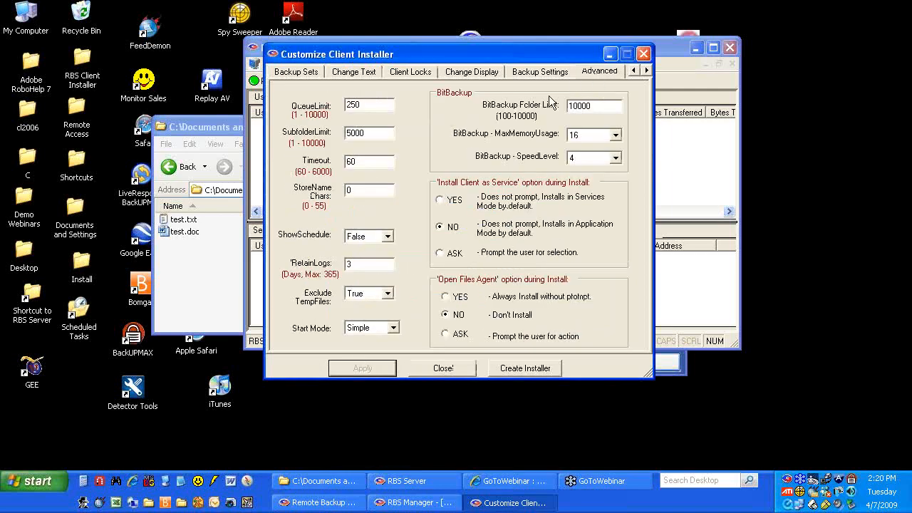
click(392, 329)
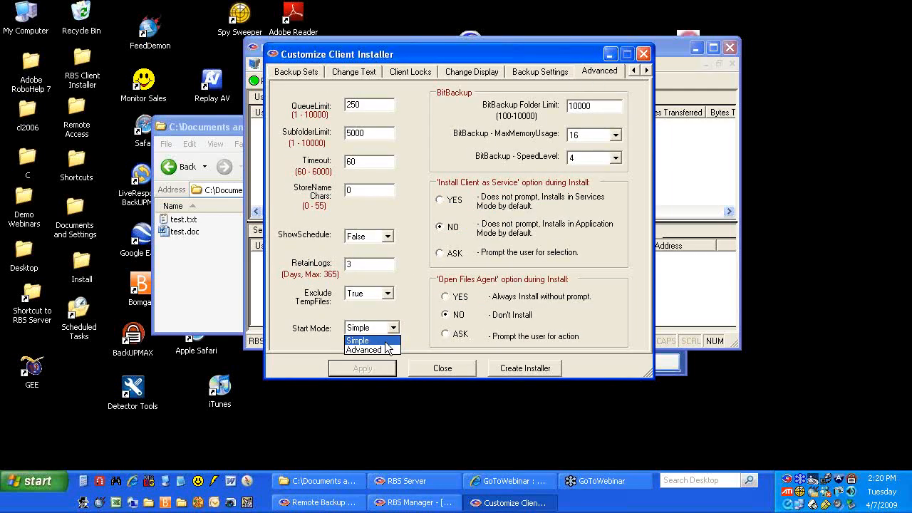
click(385, 341)
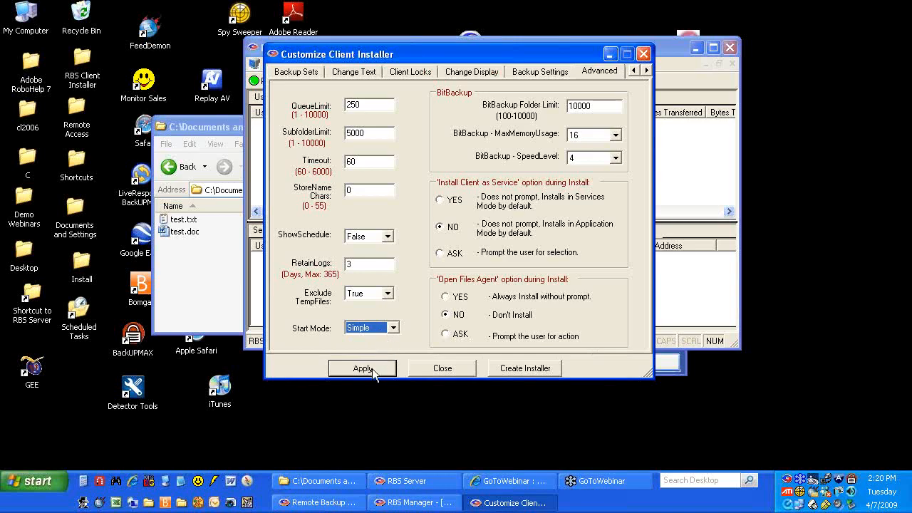
click(372, 369)
click(429, 308)
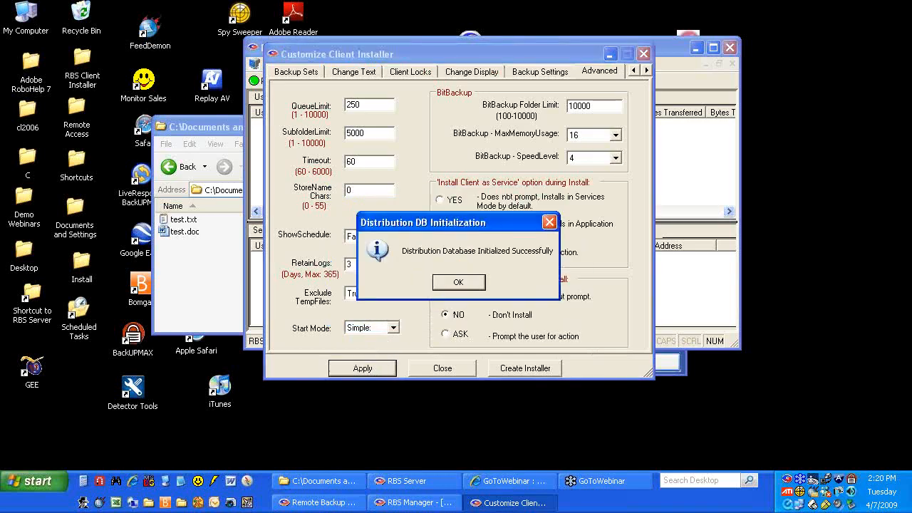
click(459, 283)
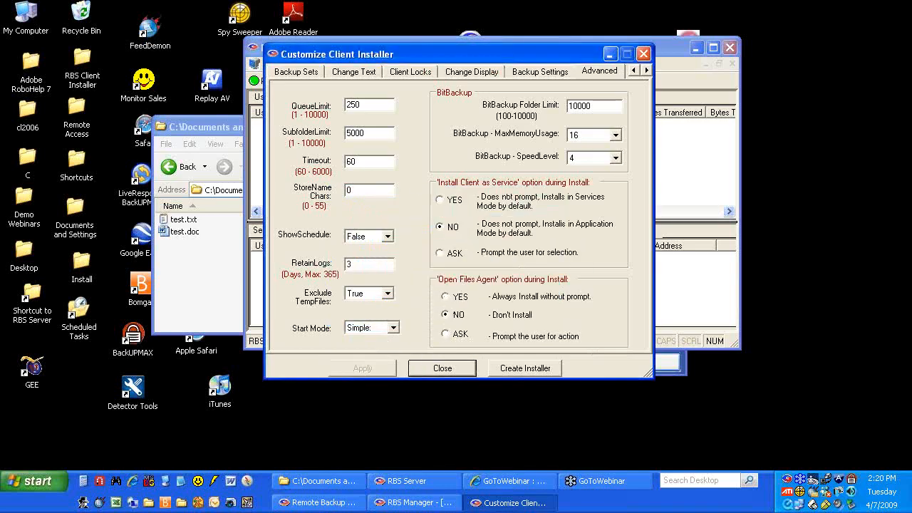
Step: Try Use Server Locator in Basic Settings, turn it off again, and enter 127.0.0.1 as the RBS Server address
click(631, 71)
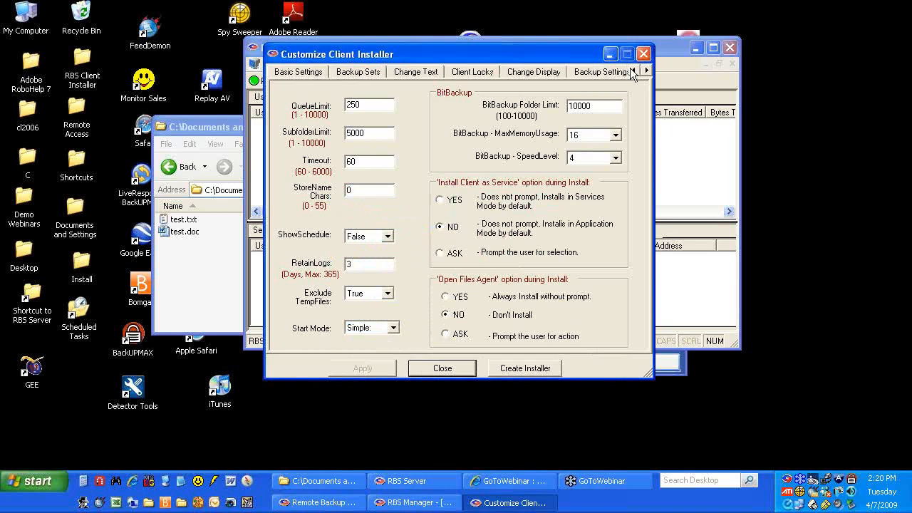
click(293, 72)
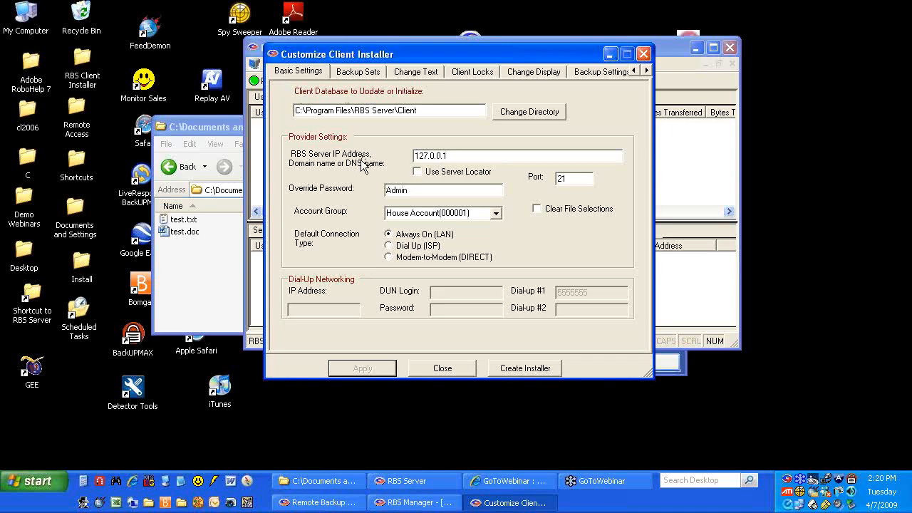
click(417, 172)
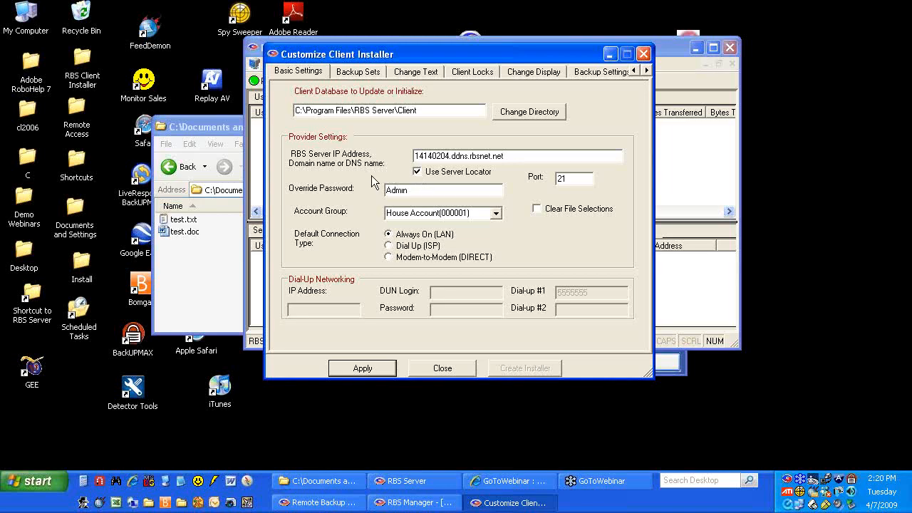
click(417, 172)
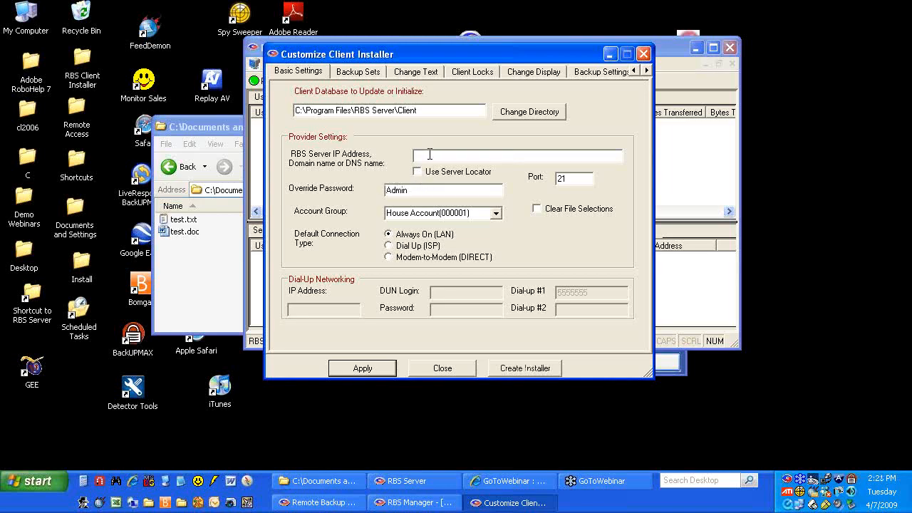
text(127.0.0.1)
Step: Glance at the Backup Sets page and replace the company name in screen captions with "Scott's Backup Service"
click(360, 74)
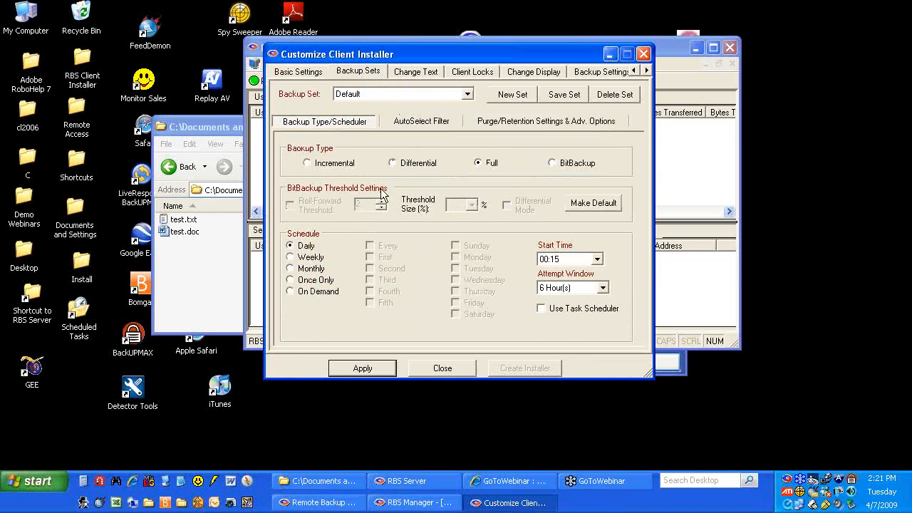
click(413, 72)
drag(492, 91, 429, 93)
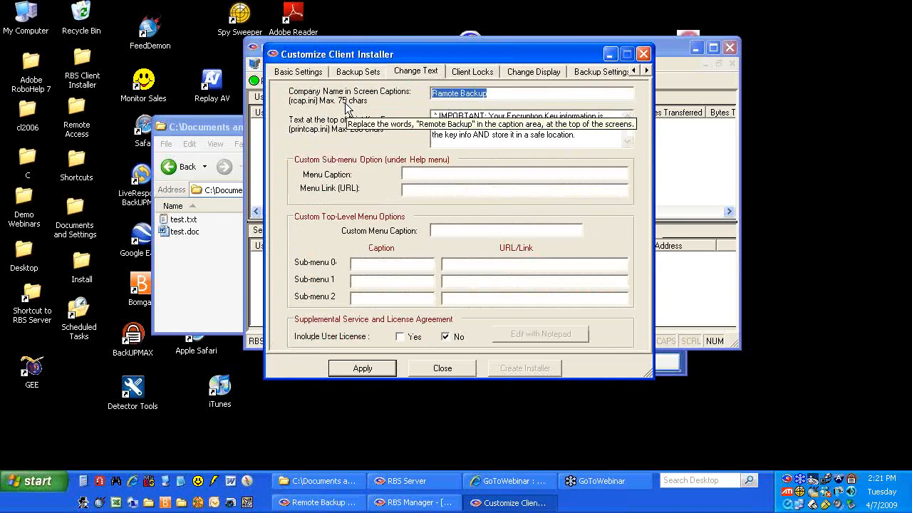
text(S)
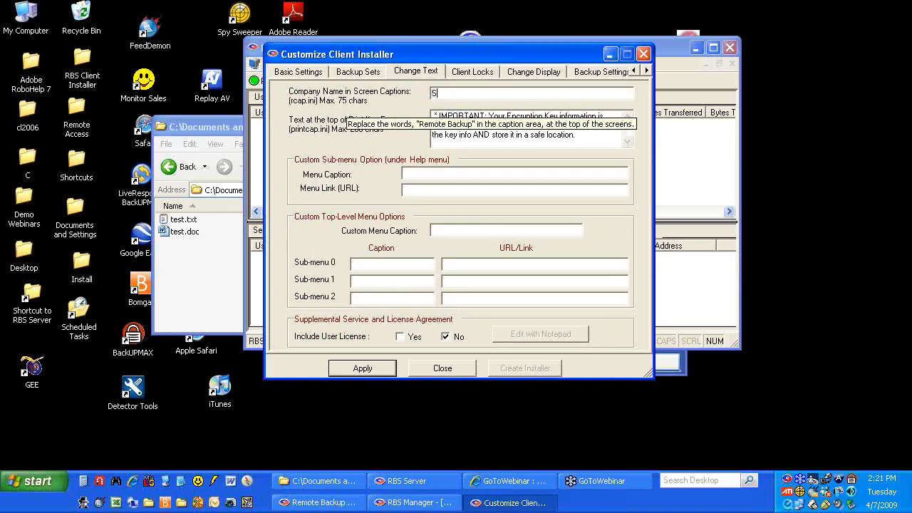
text(cott's Backup Service)
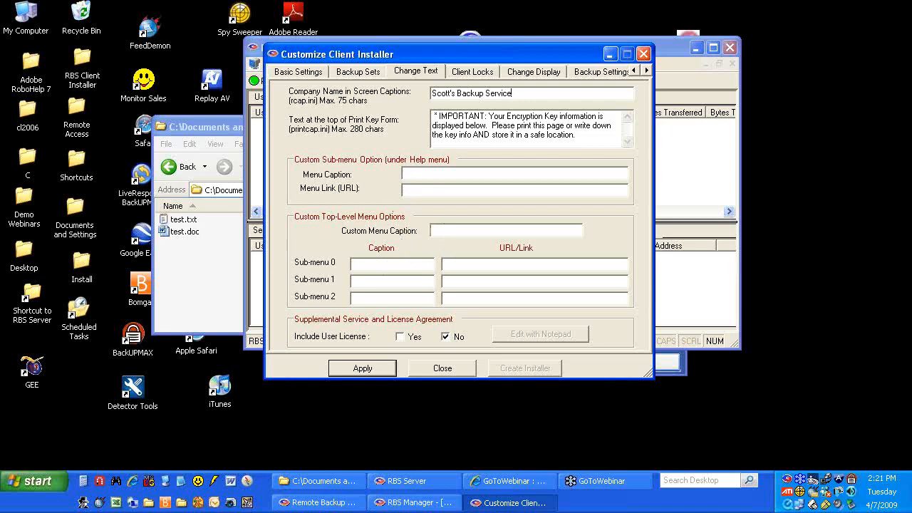
click(469, 230)
text(Tech Support)
text(Tech Suport W)
key(BackSpace)
key(BackSpace)
key(BackSpace)
key(BackSpace)
key(BackSpace)
text(port Webs)
text(ite)
text(http://do)
text(main.com/t)
text(s.htm)
key(Tab)
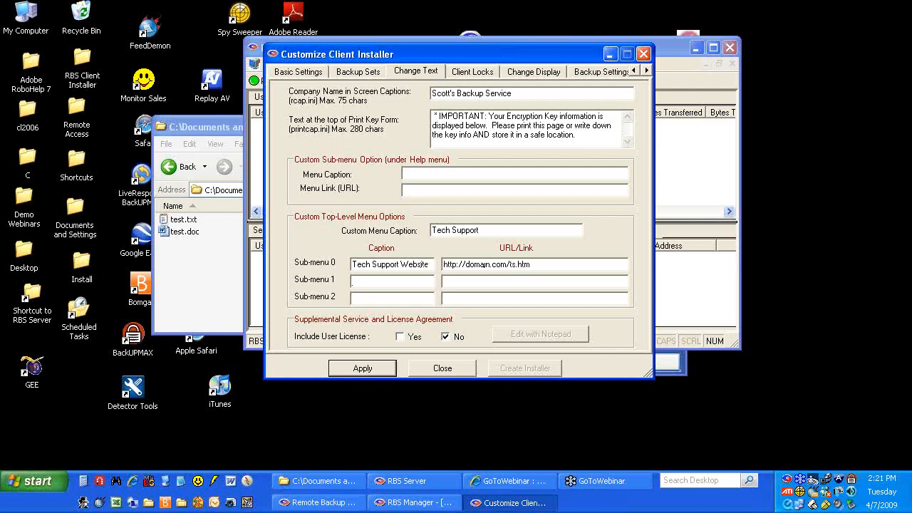
text(Remote Assistance)
key(Tab)
text(http://domaon.com/remote/)
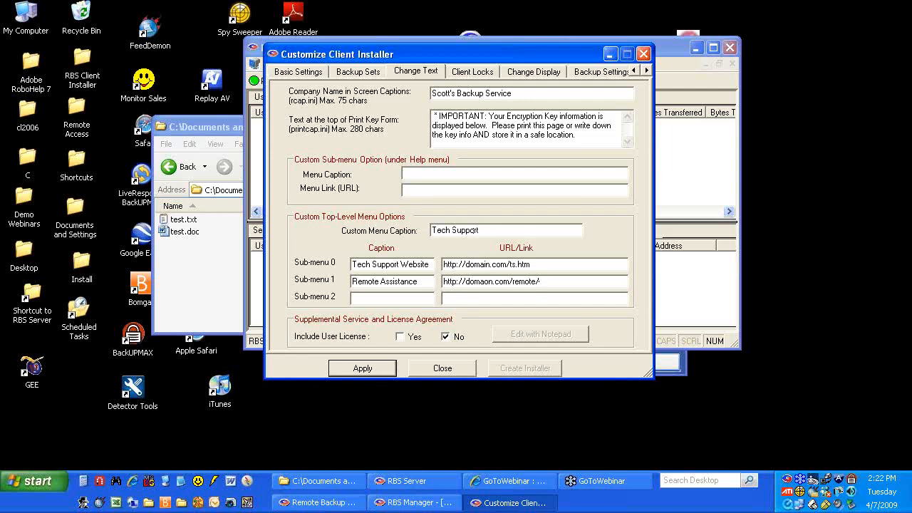
Step: In Backup Settings, exclude files with the Hidden, System, Temporary and Read-Only attributes, and apply all changes to the database
click(472, 72)
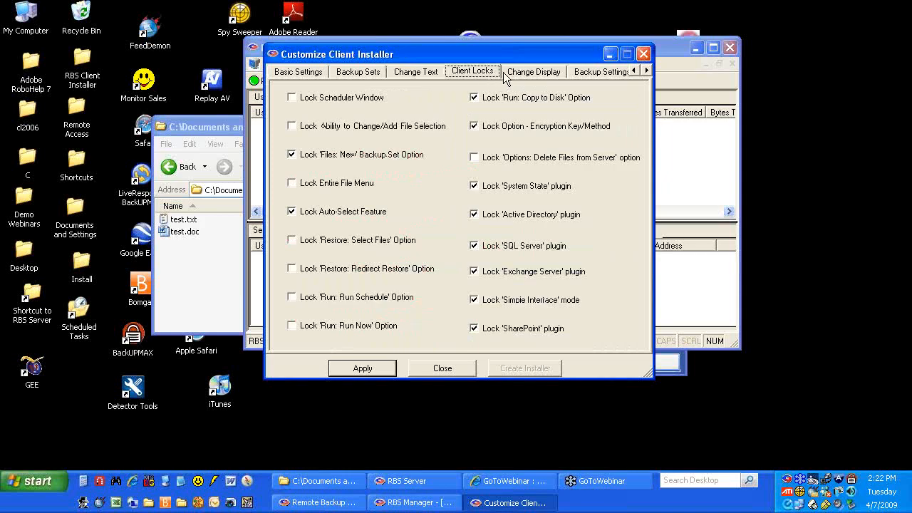
click(504, 72)
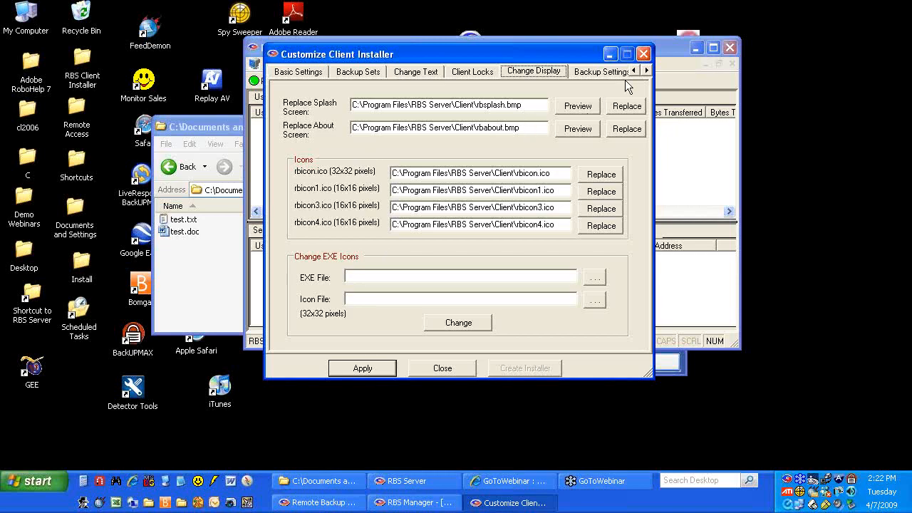
click(646, 70)
click(546, 71)
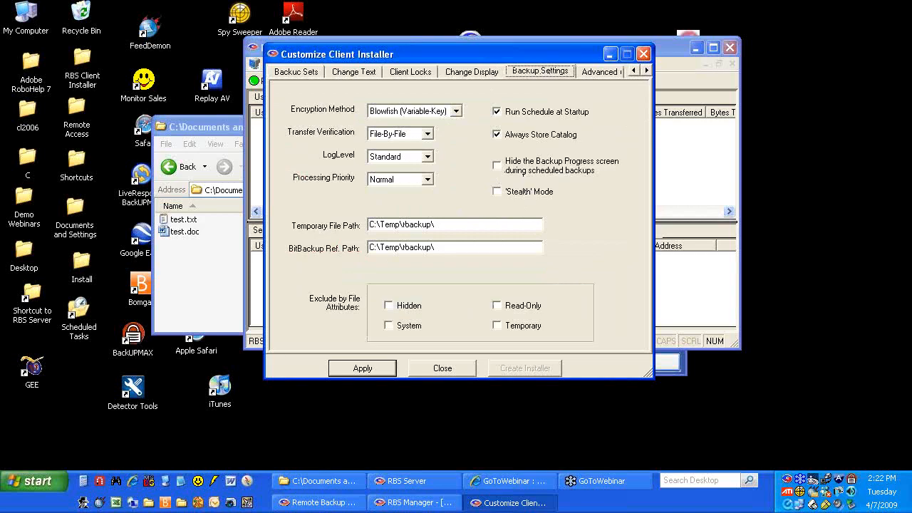
click(388, 306)
click(388, 326)
click(497, 327)
click(498, 308)
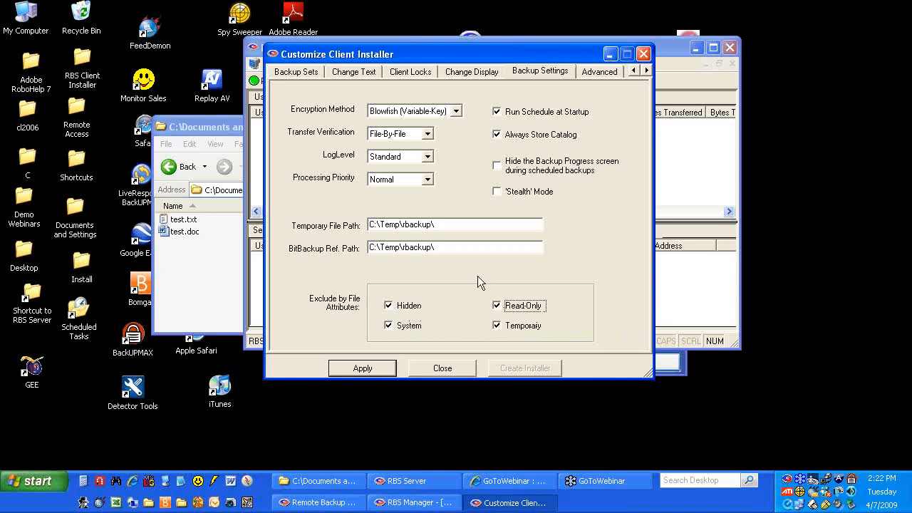
click(367, 368)
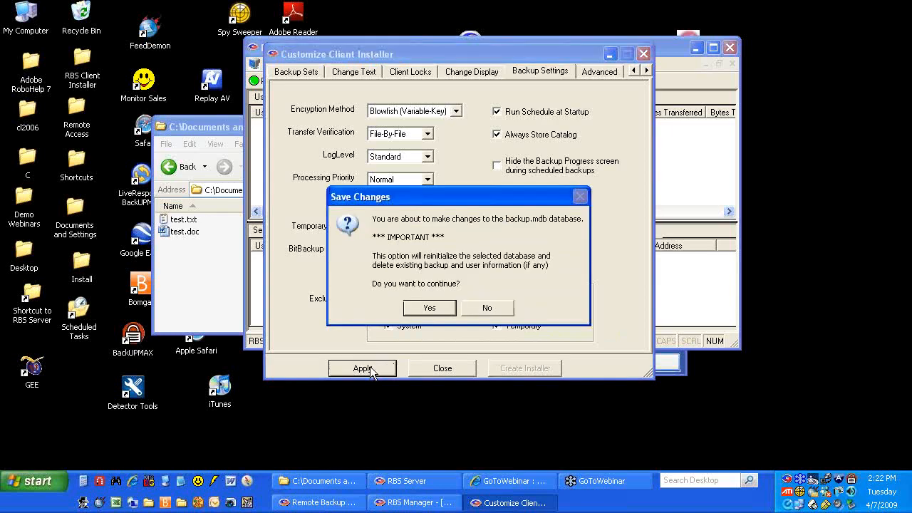
click(428, 307)
click(449, 282)
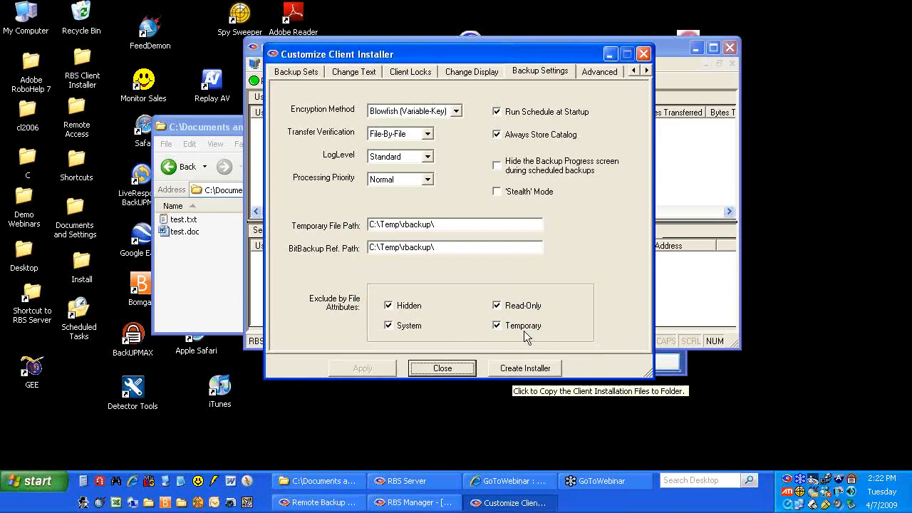
Step: Shift the customization window aside, start creating the installer, and enter "reallysimplebackup" as the executable filename
drag(477, 57, 338, 46)
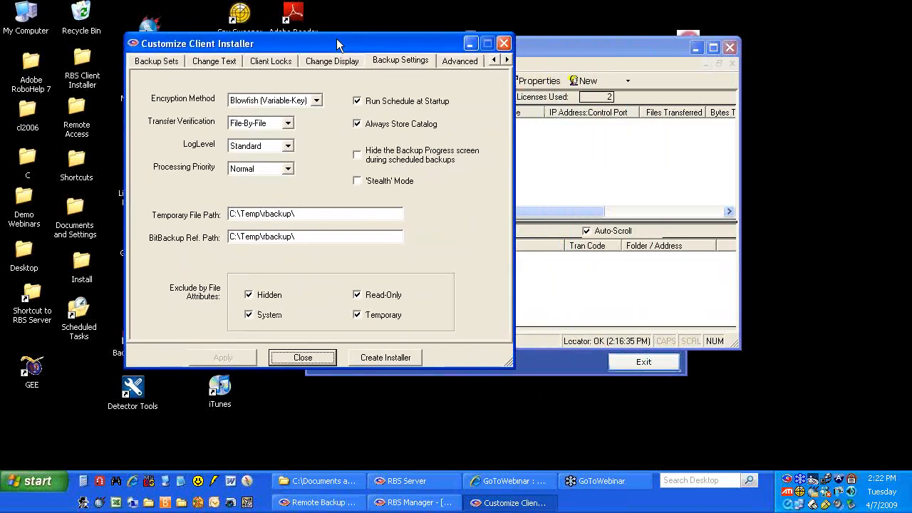
click(397, 360)
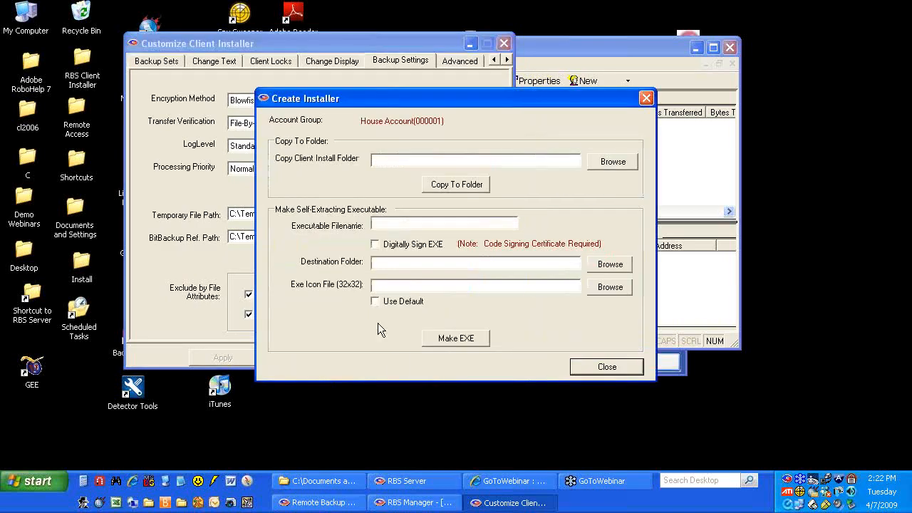
click(424, 223)
text(reallysimplebackup)
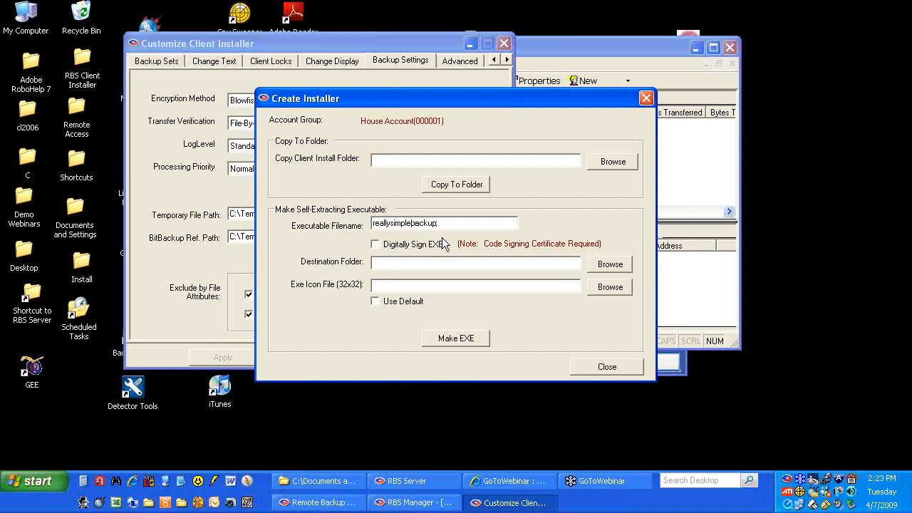
Step: Choose the DEMO folder on the desktop as the destination for the self-extracting executable
click(606, 265)
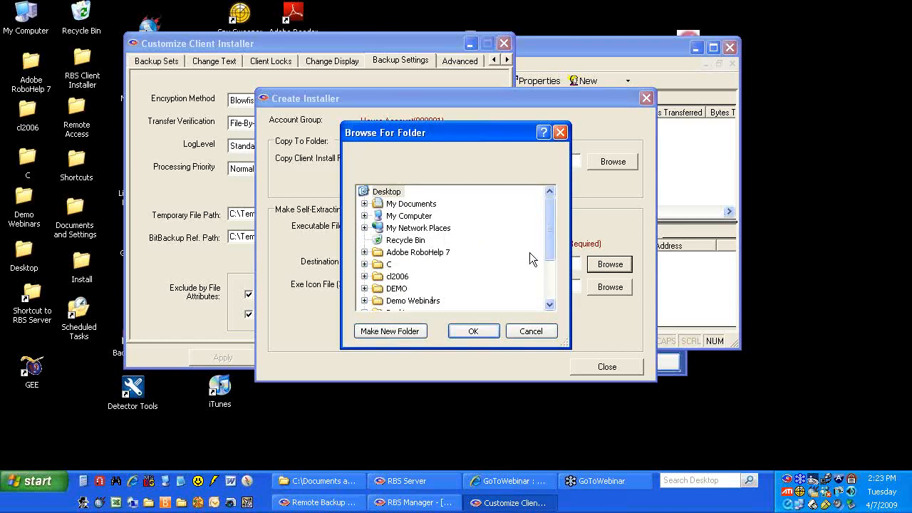
drag(549, 216, 546, 240)
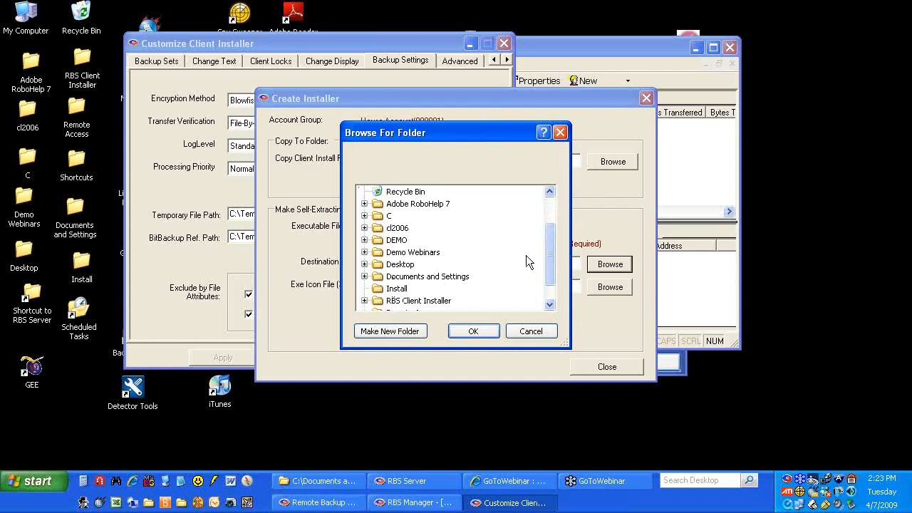
drag(548, 249, 551, 209)
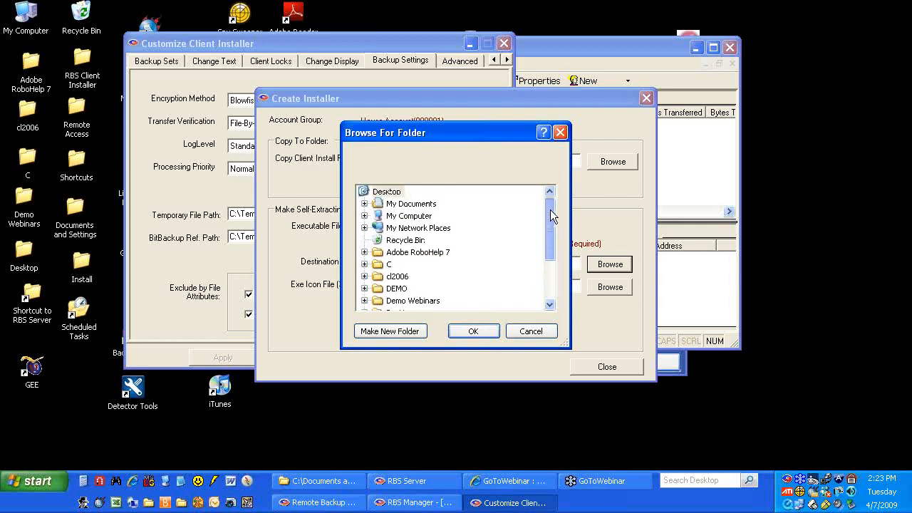
click(364, 288)
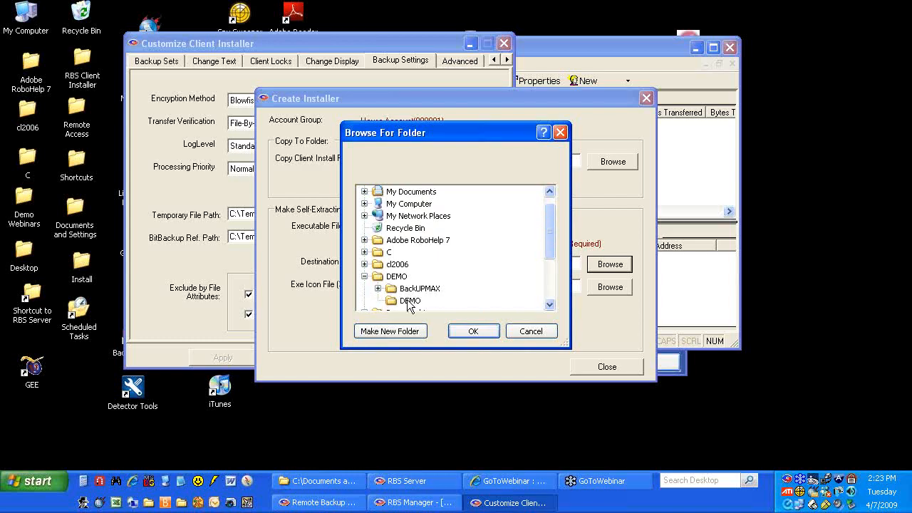
click(399, 278)
click(470, 332)
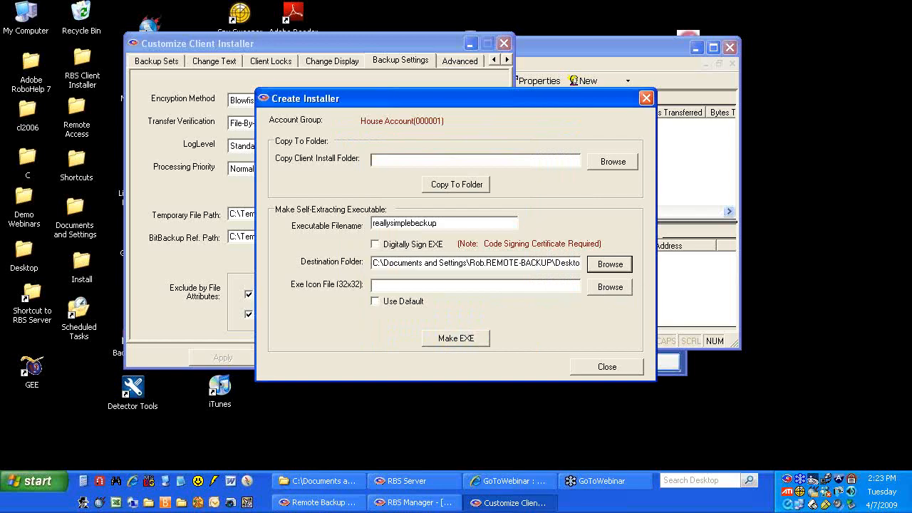
Step: Build the self-extracting installer as reallysimplebackup-setup.exe with the default icon, and close the Create Installer window
click(376, 301)
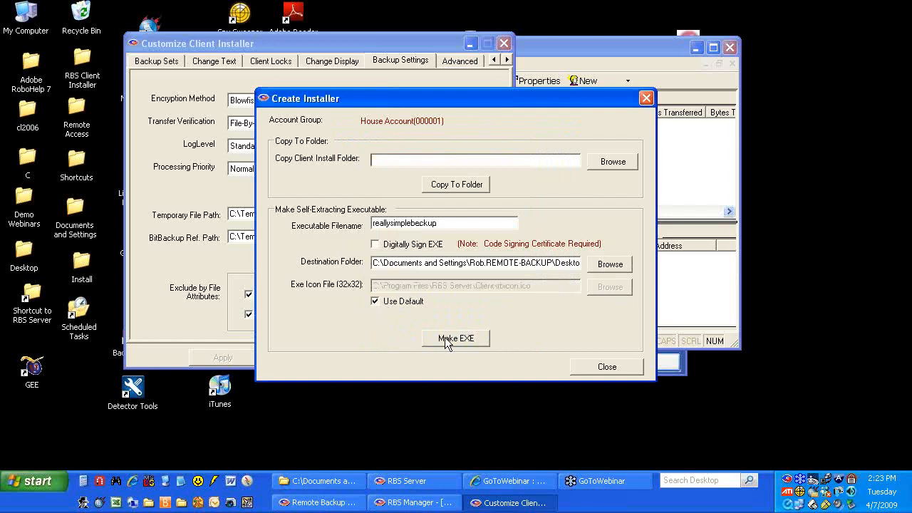
text(-setup.exe)
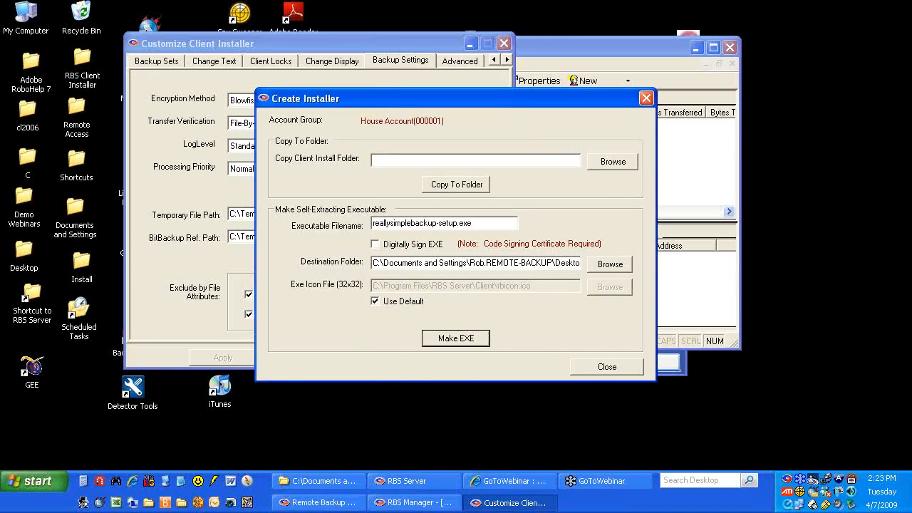
key(Return)
click(470, 276)
click(603, 365)
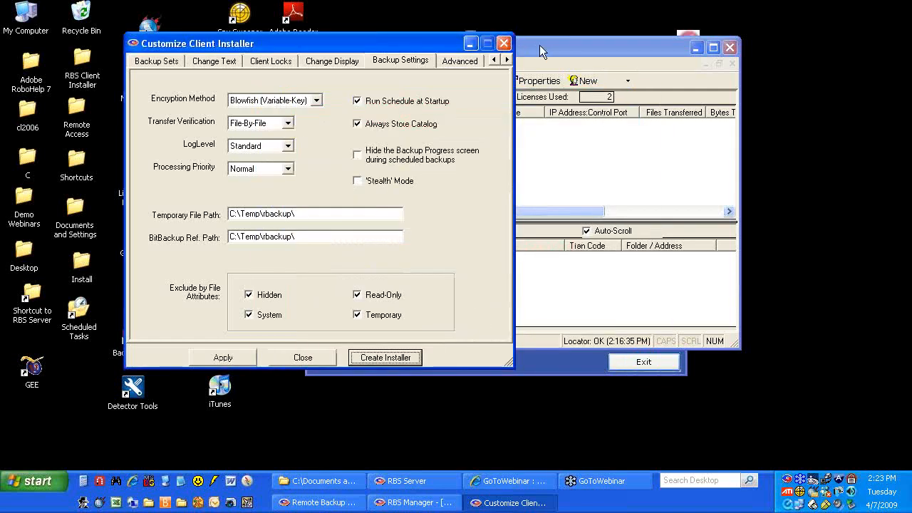
Step: Close the Customize Client Installer window and minimize the RBS Manager and Remote Backup windows
click(504, 43)
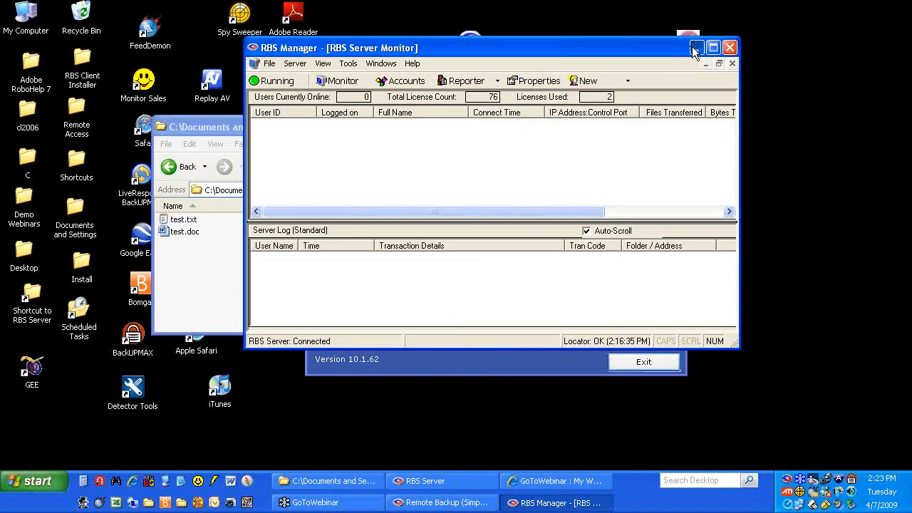
click(695, 48)
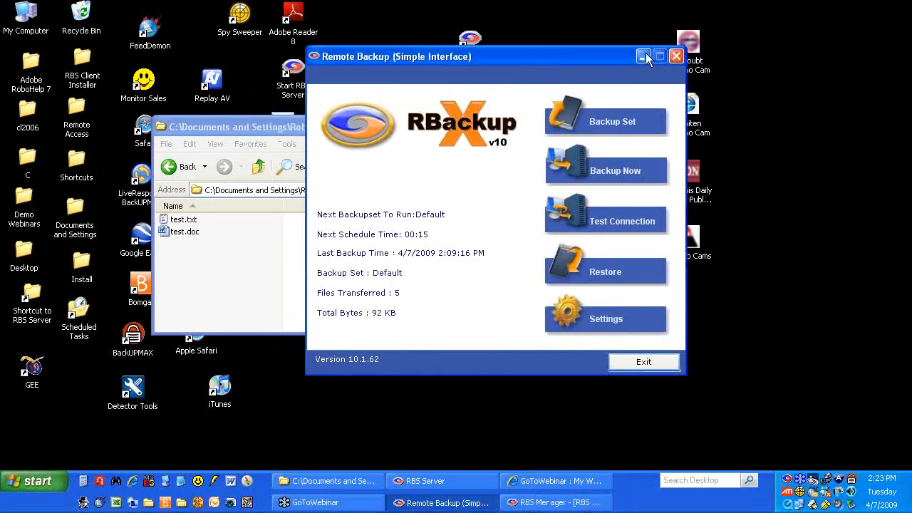
click(643, 56)
Step: Shift the folder window, go up one level to the desktop's DEMO folder, and select reallysimplebackup-setup.exe
drag(339, 125, 479, 96)
click(324, 131)
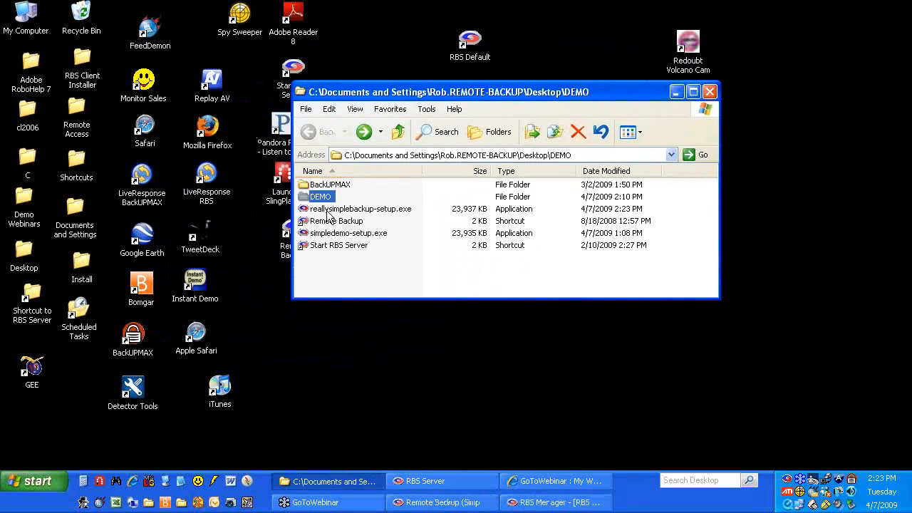
click(327, 211)
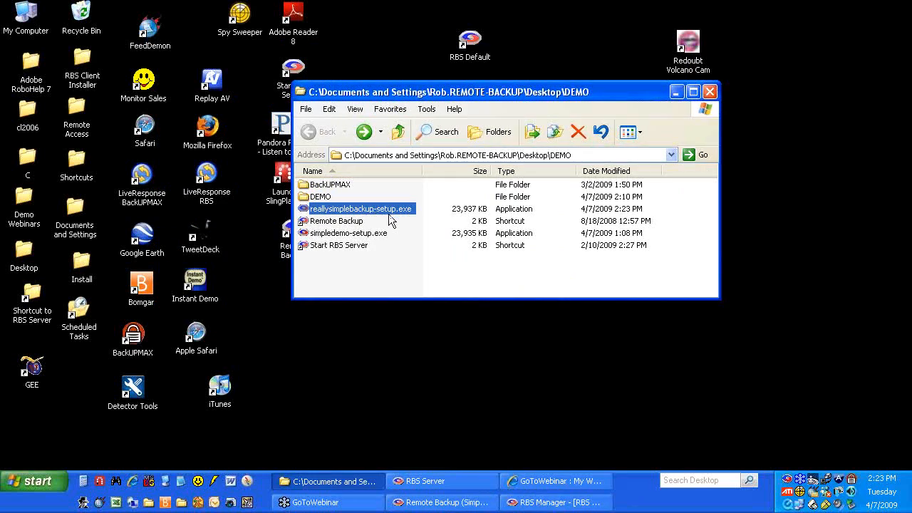
click(335, 221)
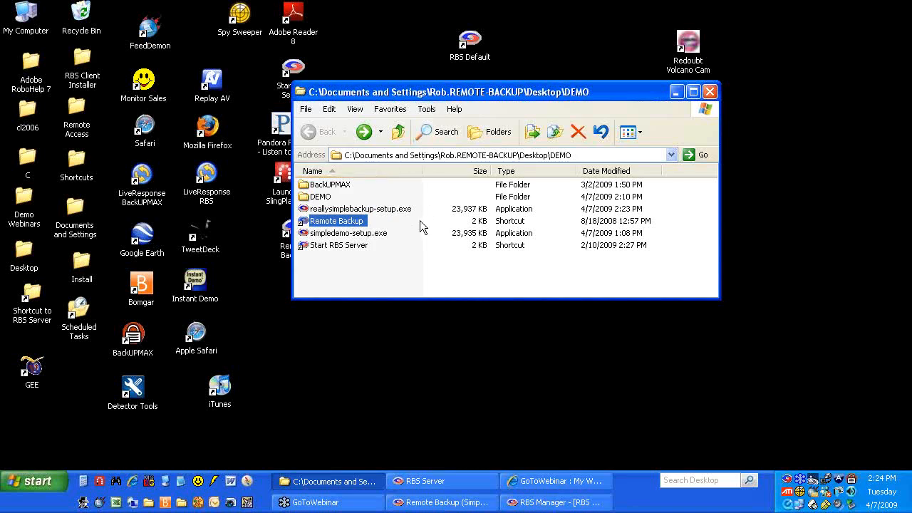
click(386, 211)
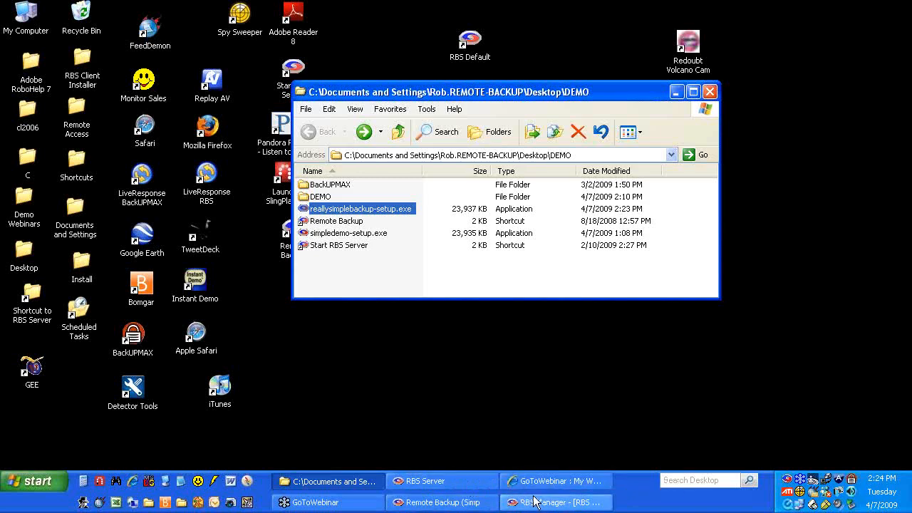
double_click(785, 480)
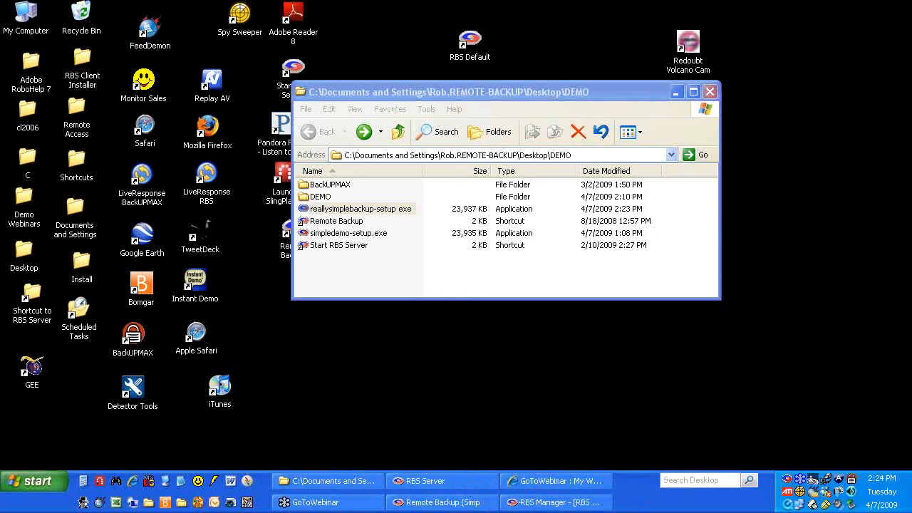
right_click(786, 480)
click(809, 440)
mouse_move(551, 89)
mouse_down()
mouse_move(537, 147)
mouse_move(545, 105)
mouse_up()
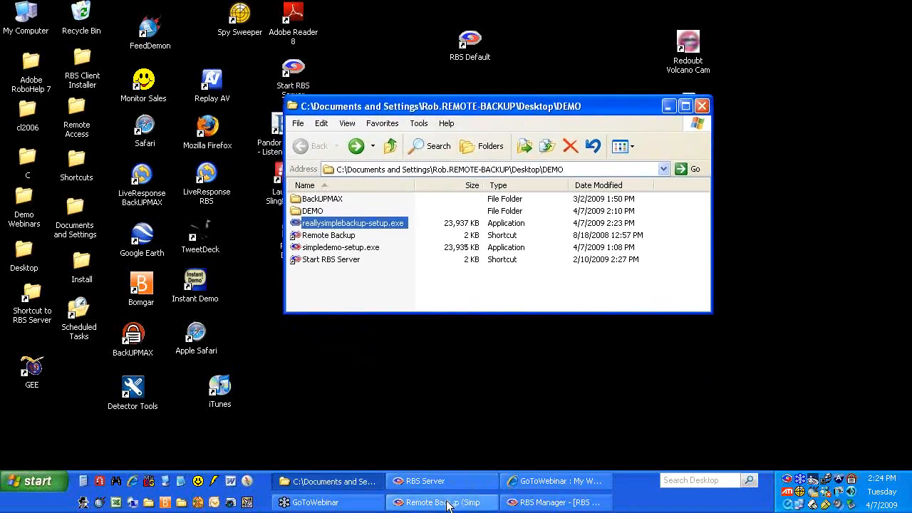
Step: Restore the Remote Backup simple interface, close the DEMO folder window, and open the Backup Set wizard
click(450, 503)
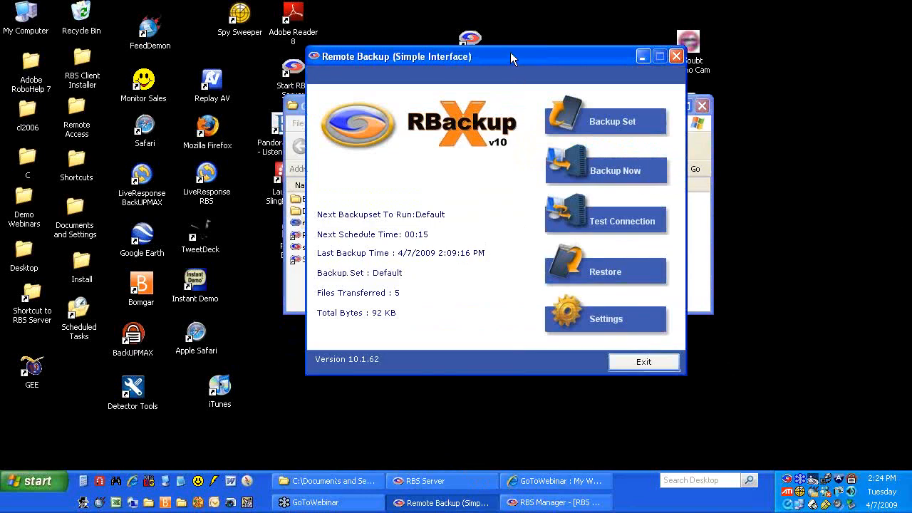
click(702, 106)
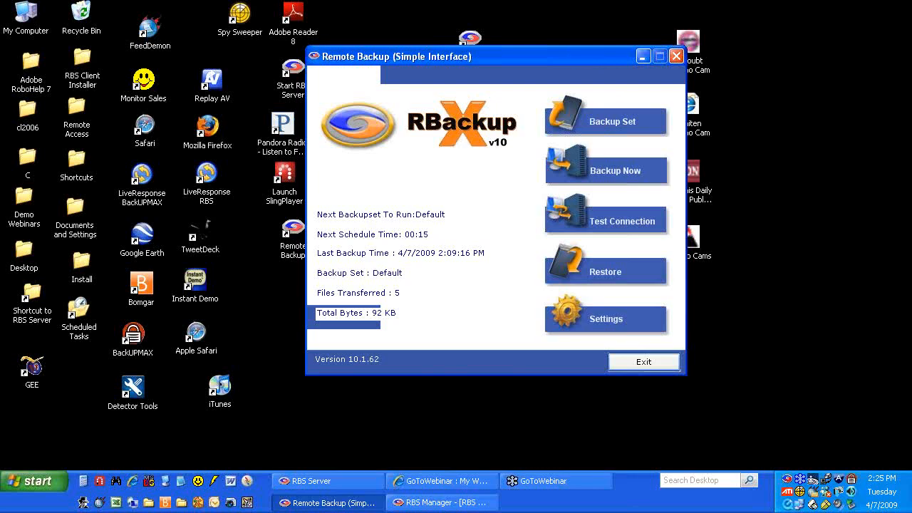
drag(568, 57, 536, 58)
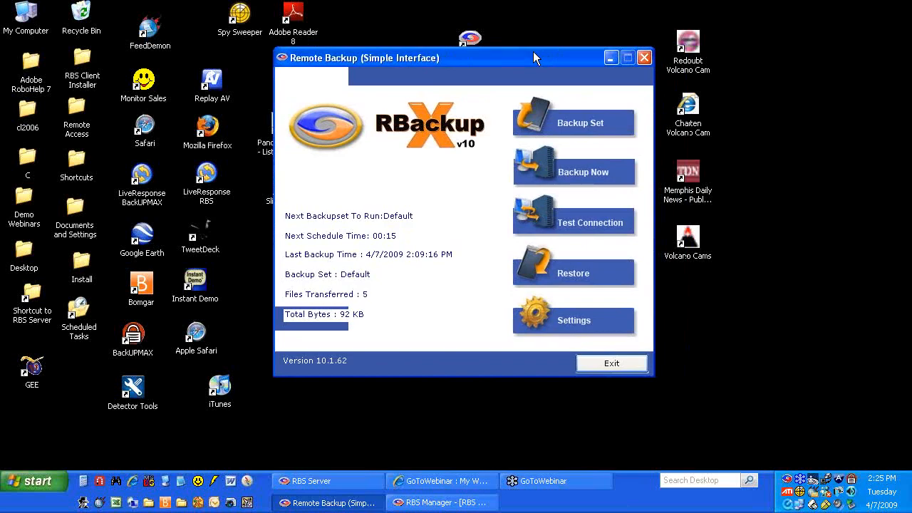
click(576, 121)
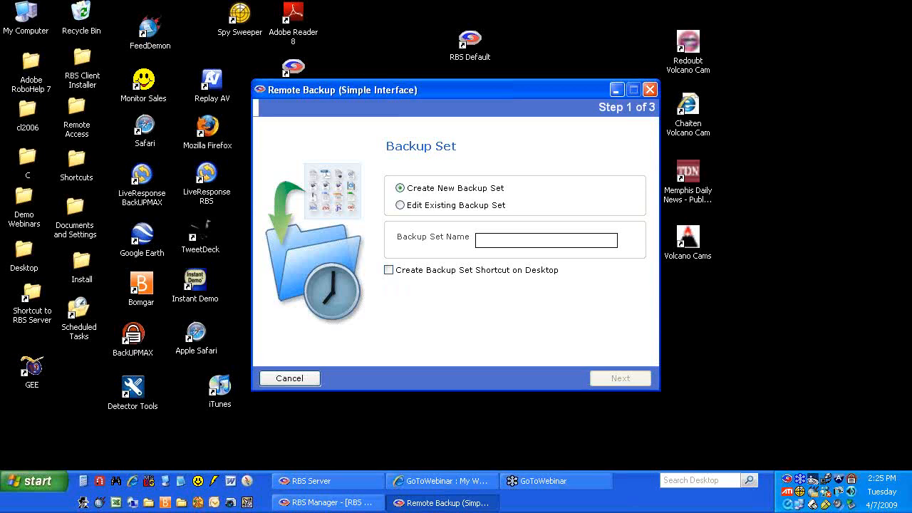
Step: Switch to RBS Manager, reopen Customize Client Installer, and review its Change Text, Client Locks and Advanced settings
click(345, 504)
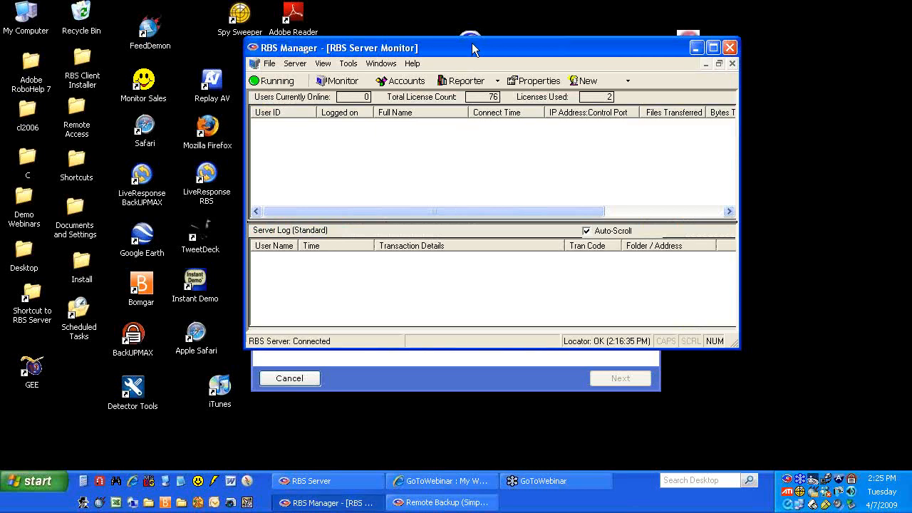
drag(474, 49, 467, 47)
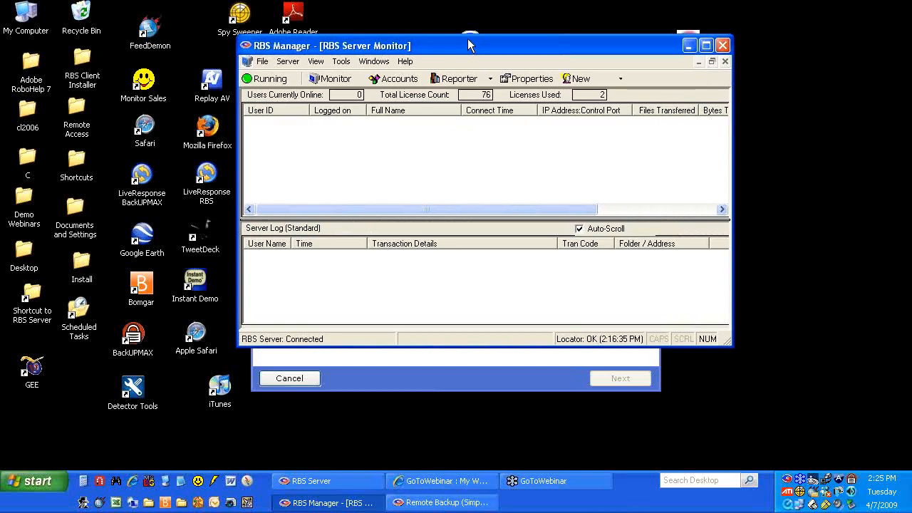
click(339, 62)
click(361, 89)
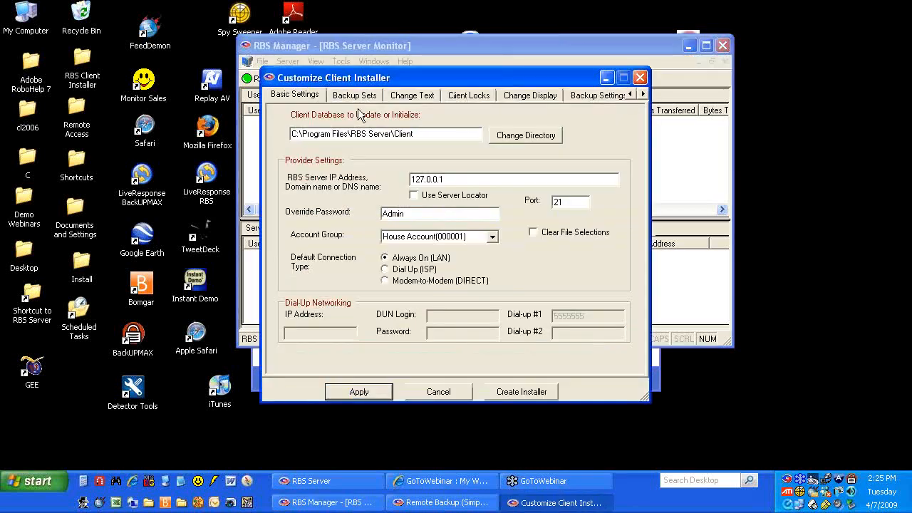
click(417, 98)
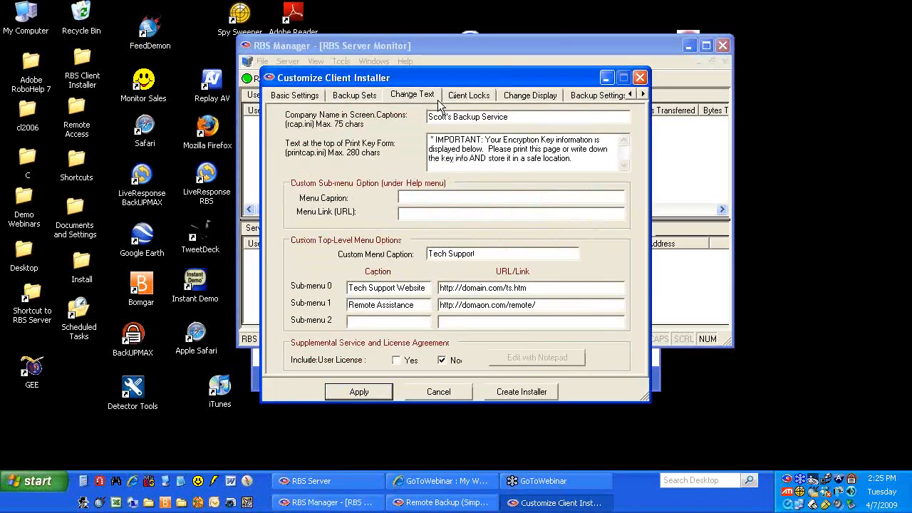
click(462, 96)
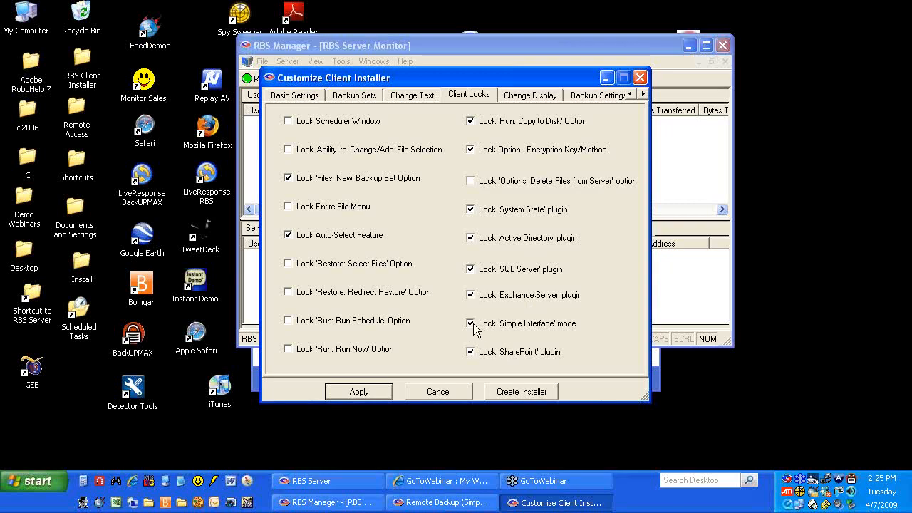
click(643, 94)
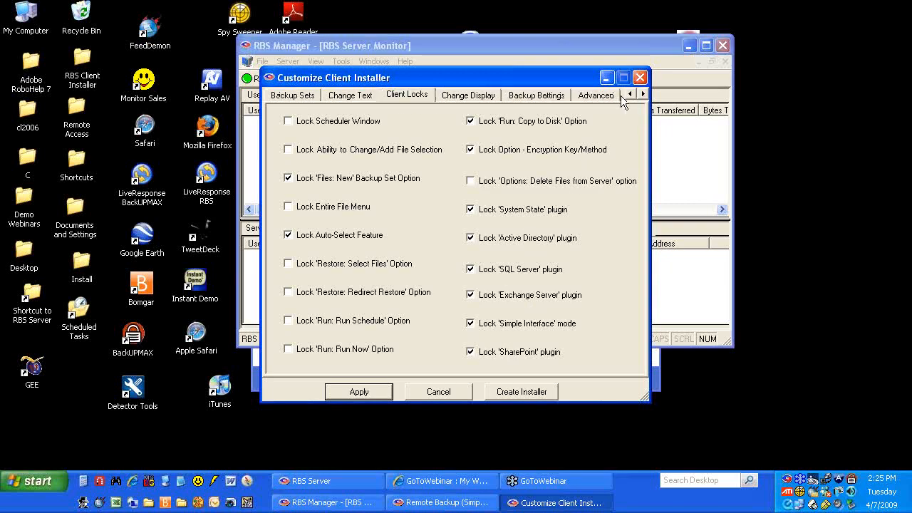
click(600, 95)
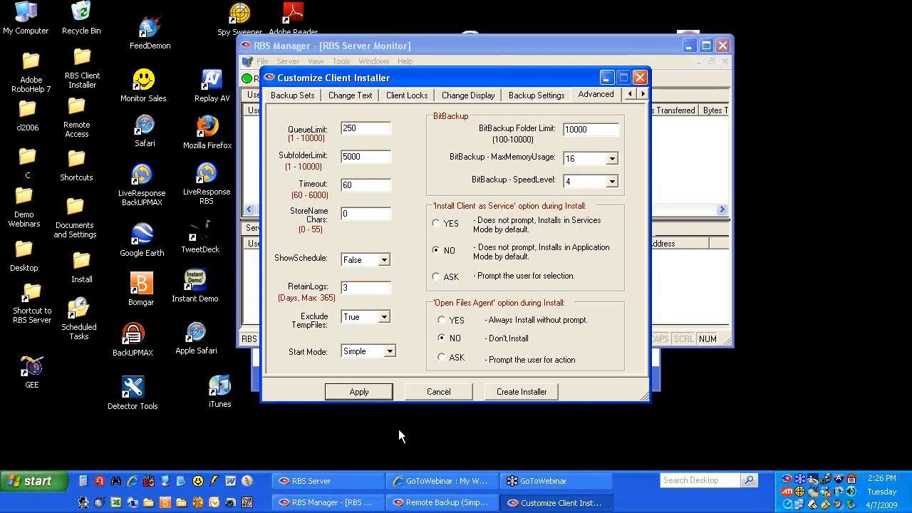
Step: Close RBS Server, RBS Manager and the Customize Client Installer window, and minimize Remote Backup
click(311, 481)
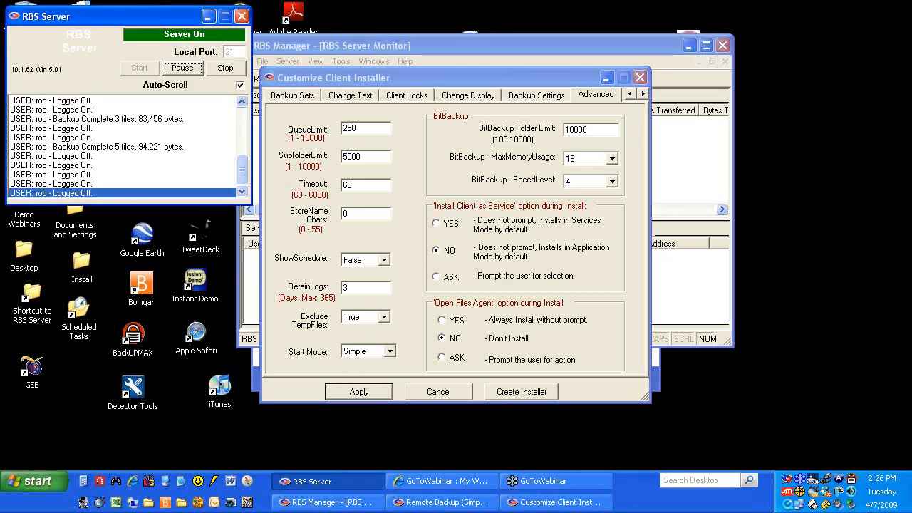
click(243, 16)
click(531, 482)
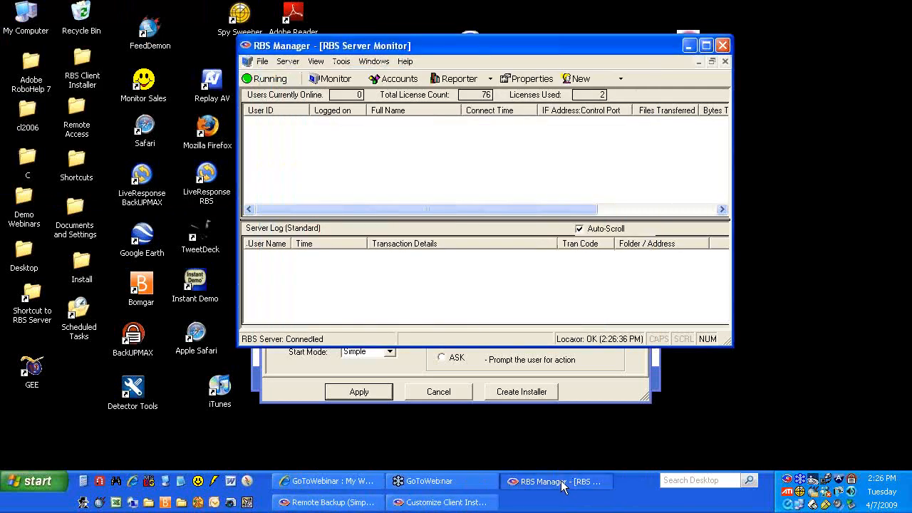
click(721, 47)
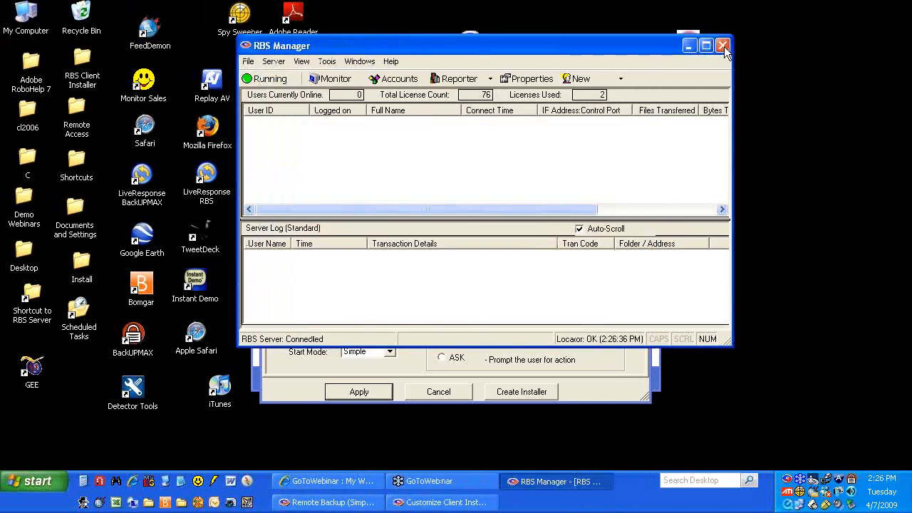
click(645, 79)
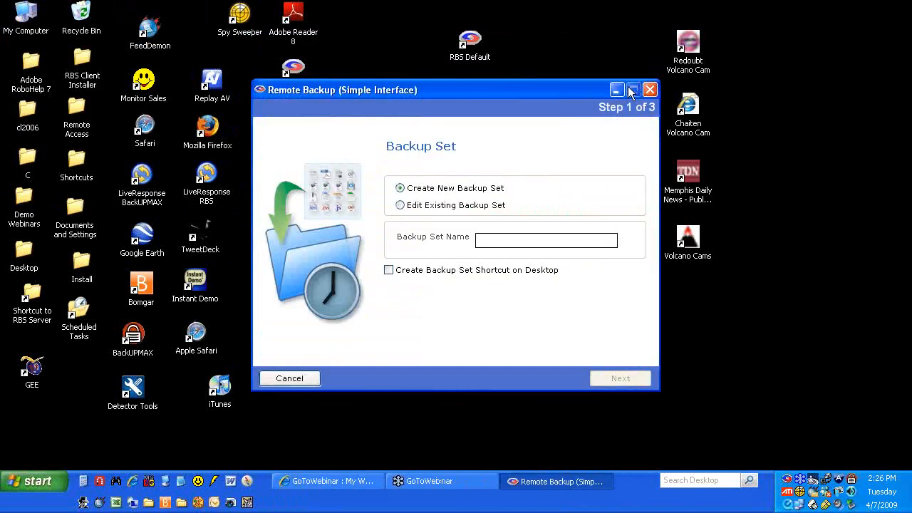
click(616, 90)
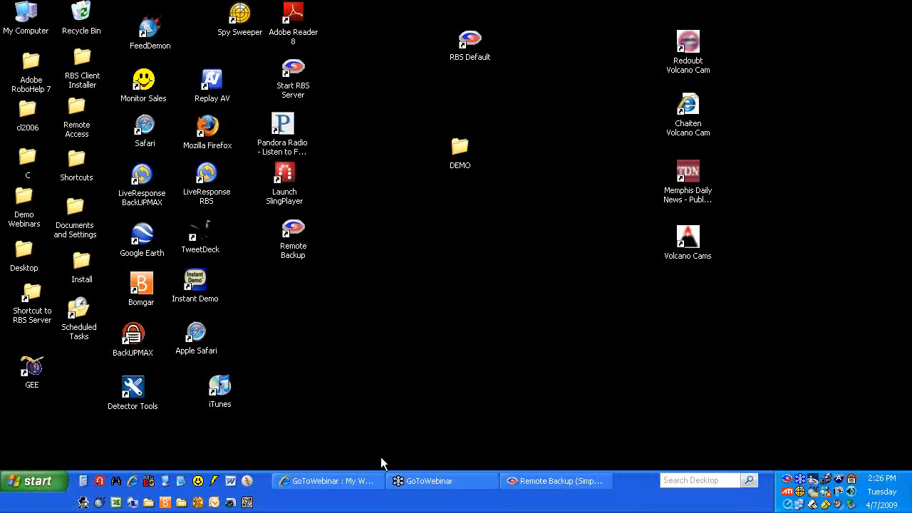
Step: Start RBS Server from its desktop shortcut and arrange the RBS Server and RBS Manager windows side by side
click(295, 77)
double_click(295, 76)
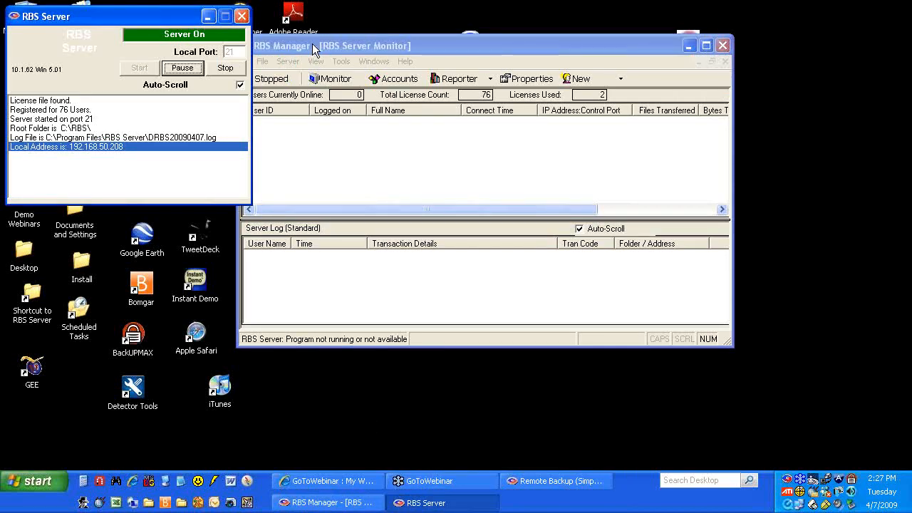
drag(312, 45, 345, 54)
drag(154, 17, 172, 20)
drag(335, 56, 338, 48)
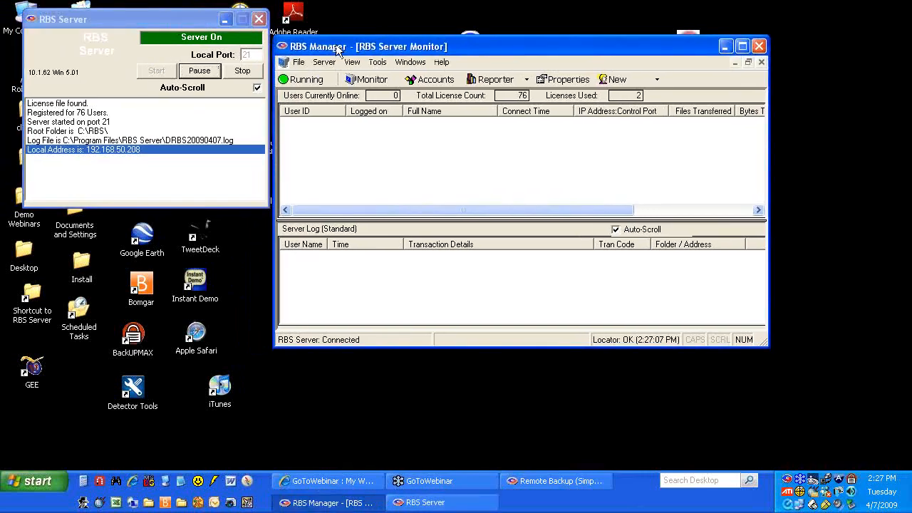
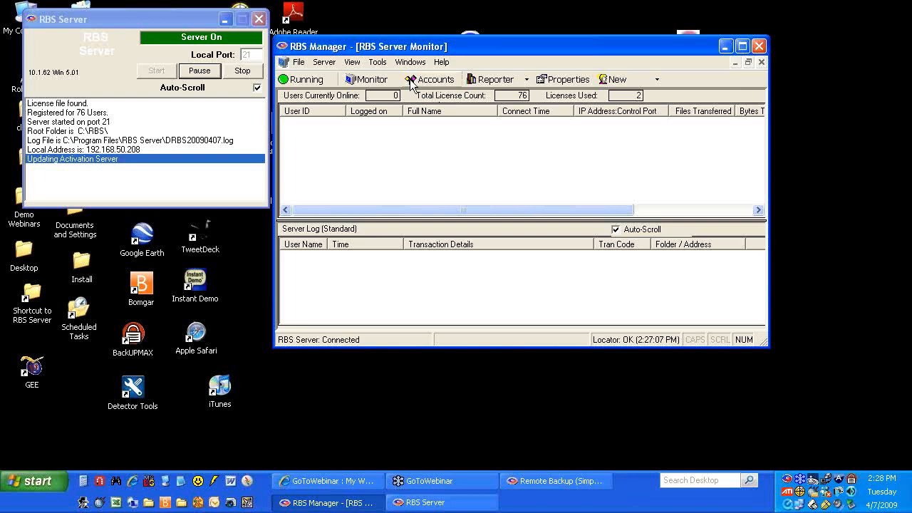
click(377, 62)
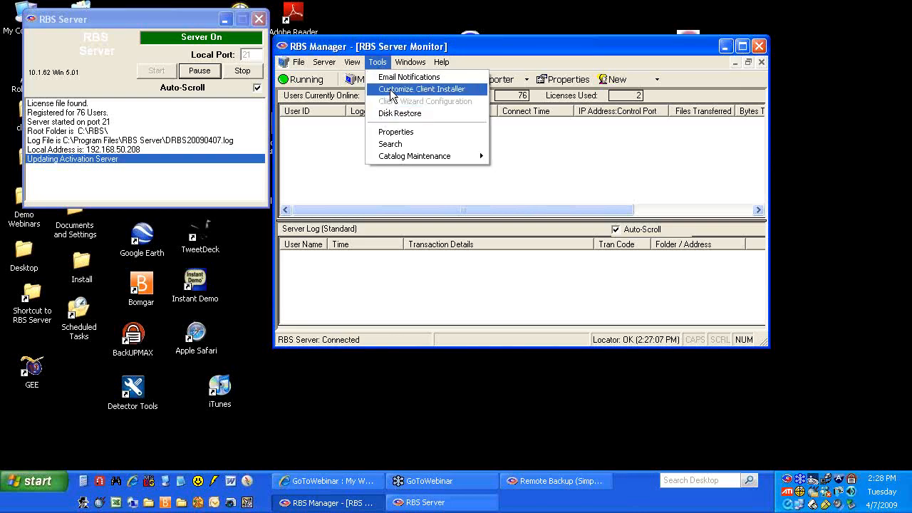
click(535, 147)
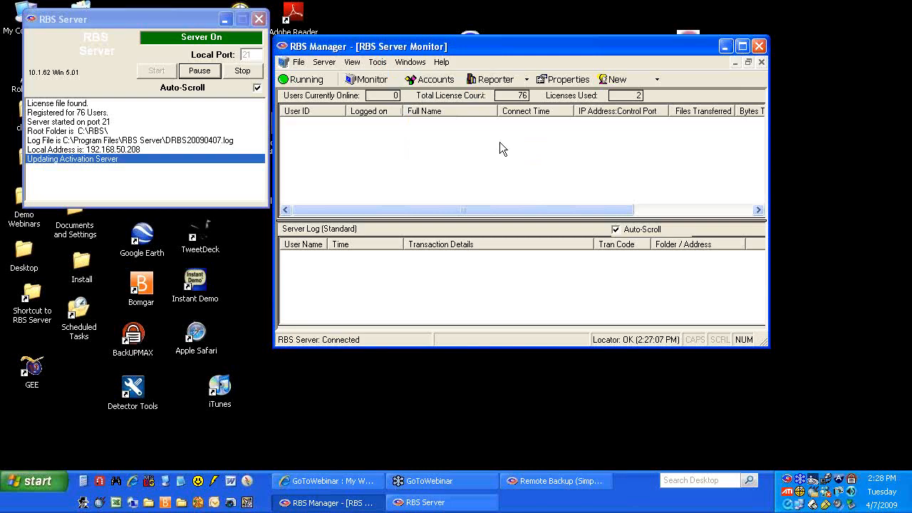
drag(499, 54, 497, 45)
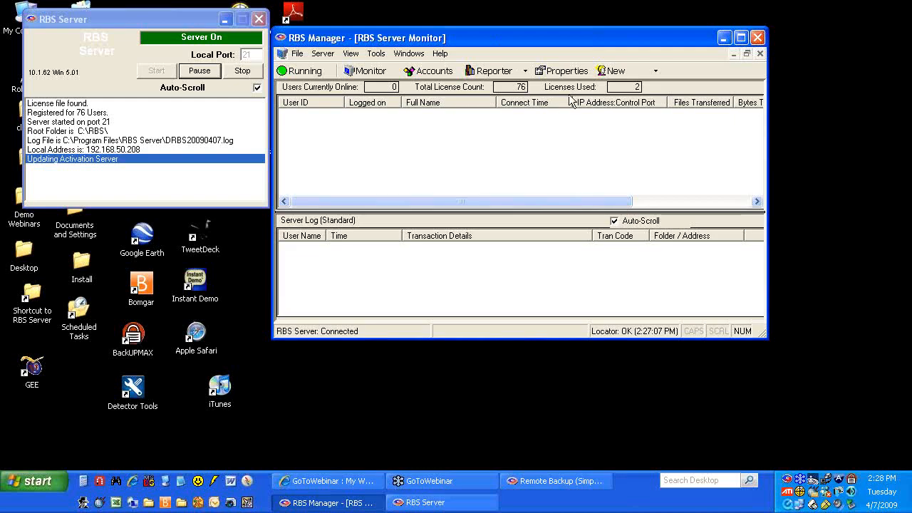
Step: Show the accounts in RBS Manager and open remote management for the DEMO user
click(429, 71)
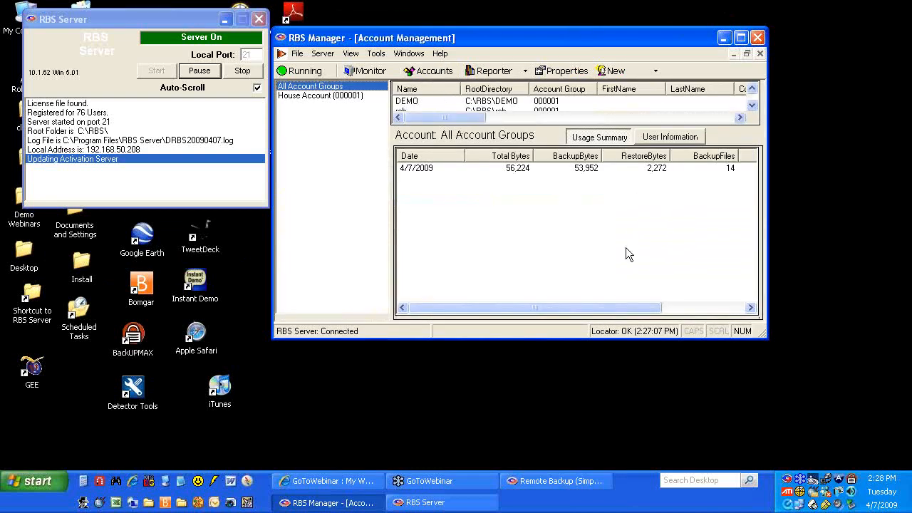
right_click(432, 101)
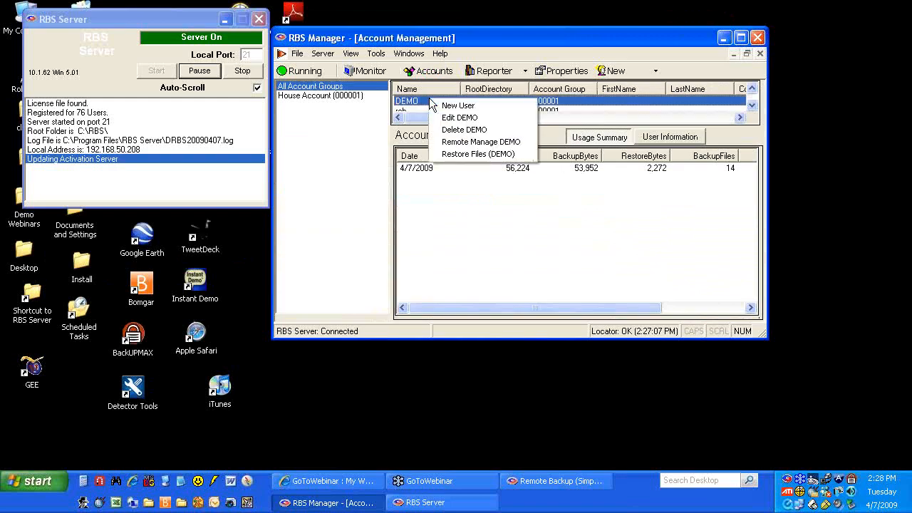
click(466, 142)
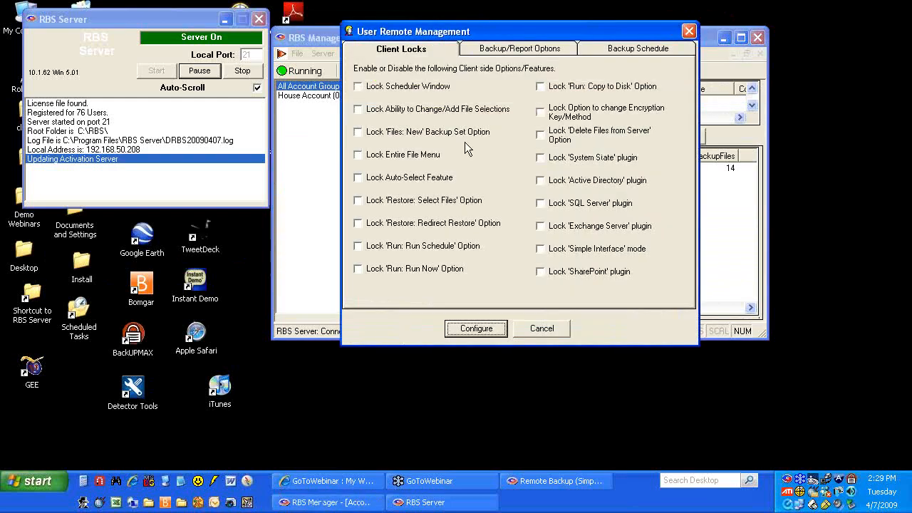
Step: Review the DEMO user's backup/report options, client locks, backup schedule and purge/retention settings, and cancel remote management without configuring anything
click(509, 50)
click(607, 51)
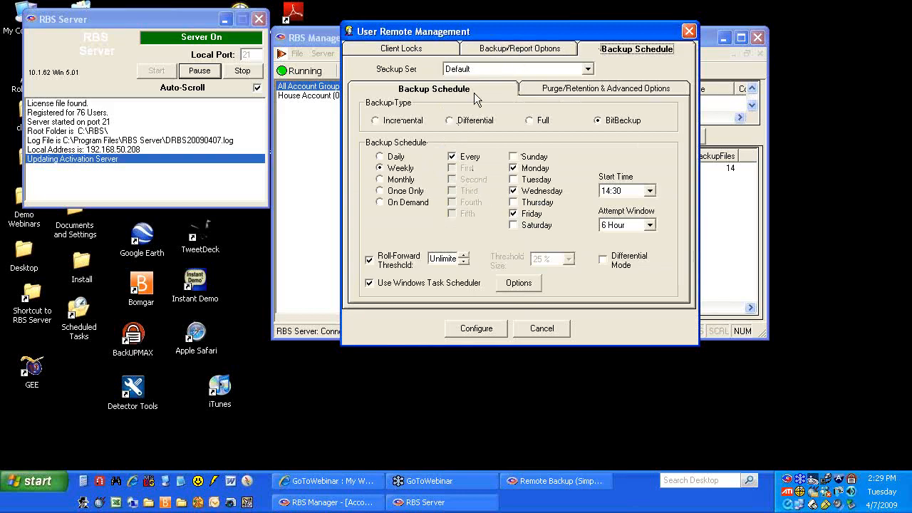
click(556, 89)
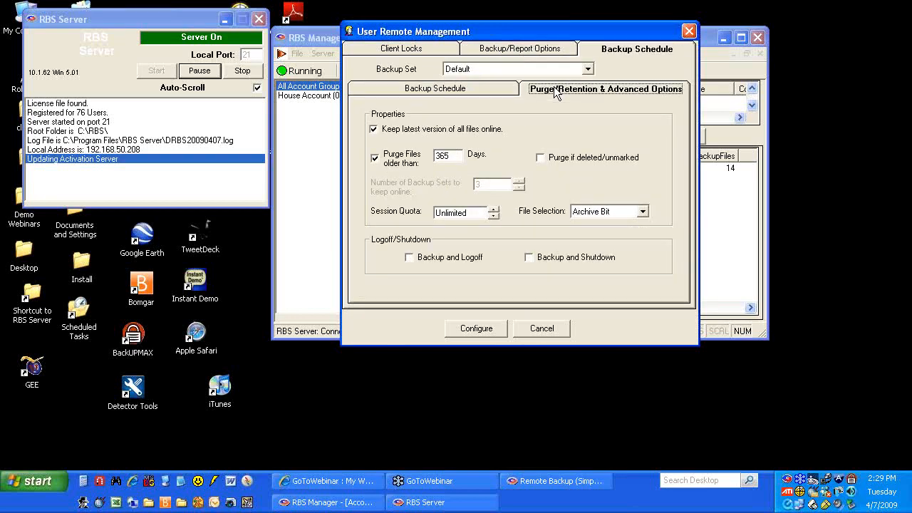
click(485, 88)
click(507, 48)
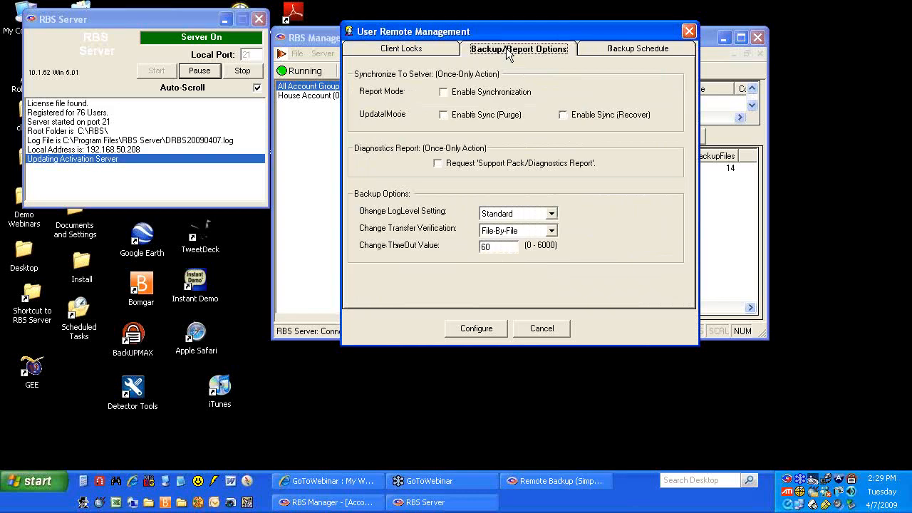
click(449, 51)
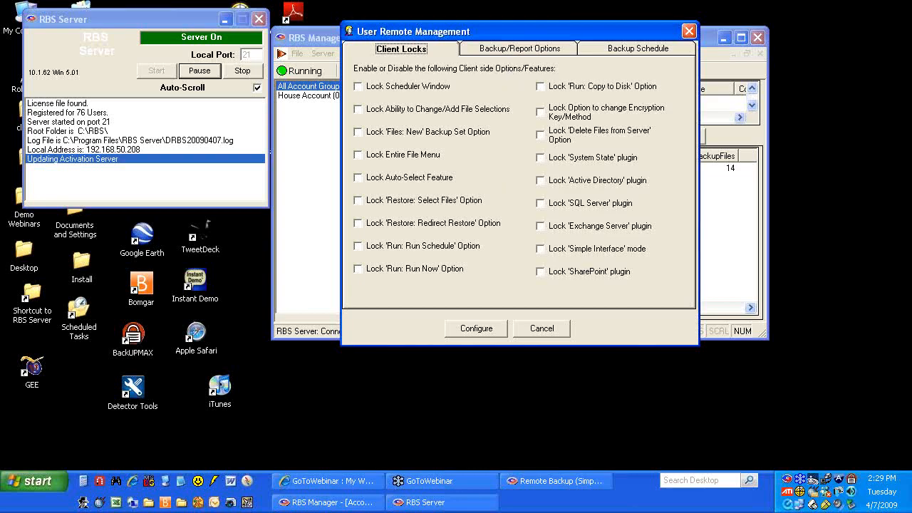
click(589, 50)
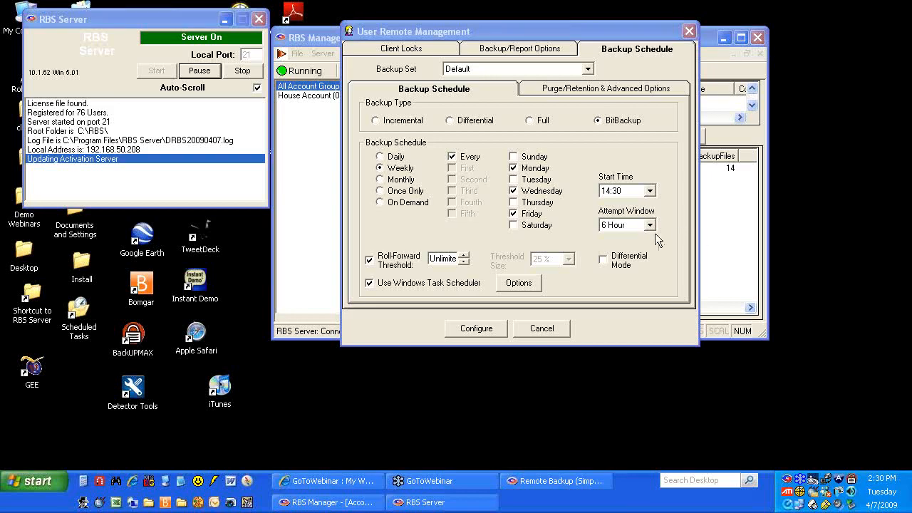
click(546, 332)
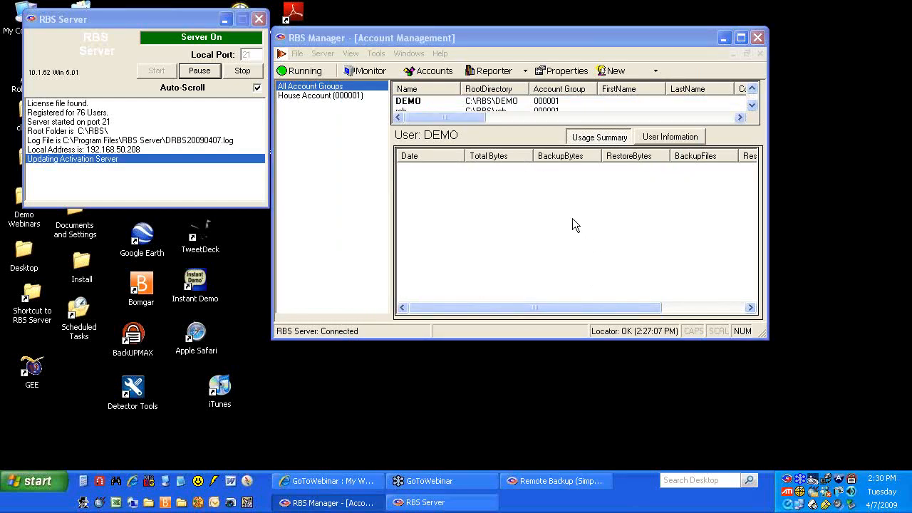
Step: Move the RBS Server window in front of the RBS Manager window
drag(177, 18, 424, 62)
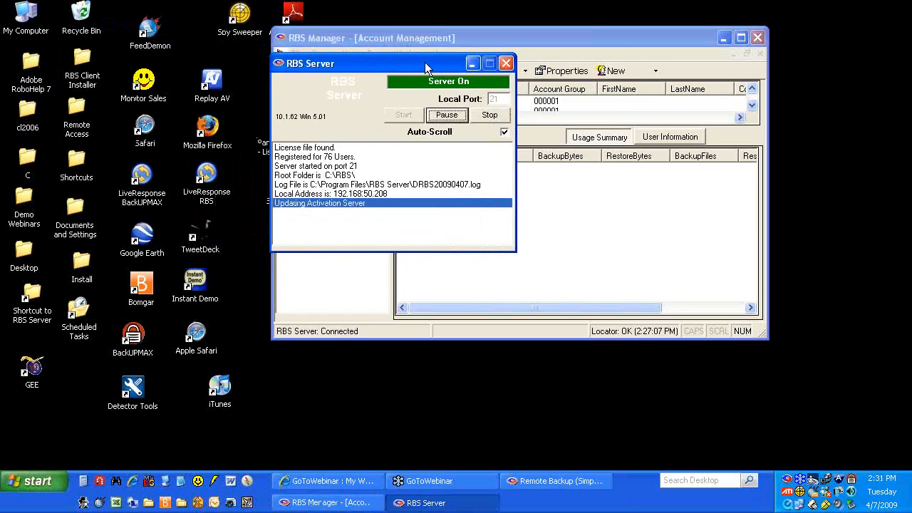